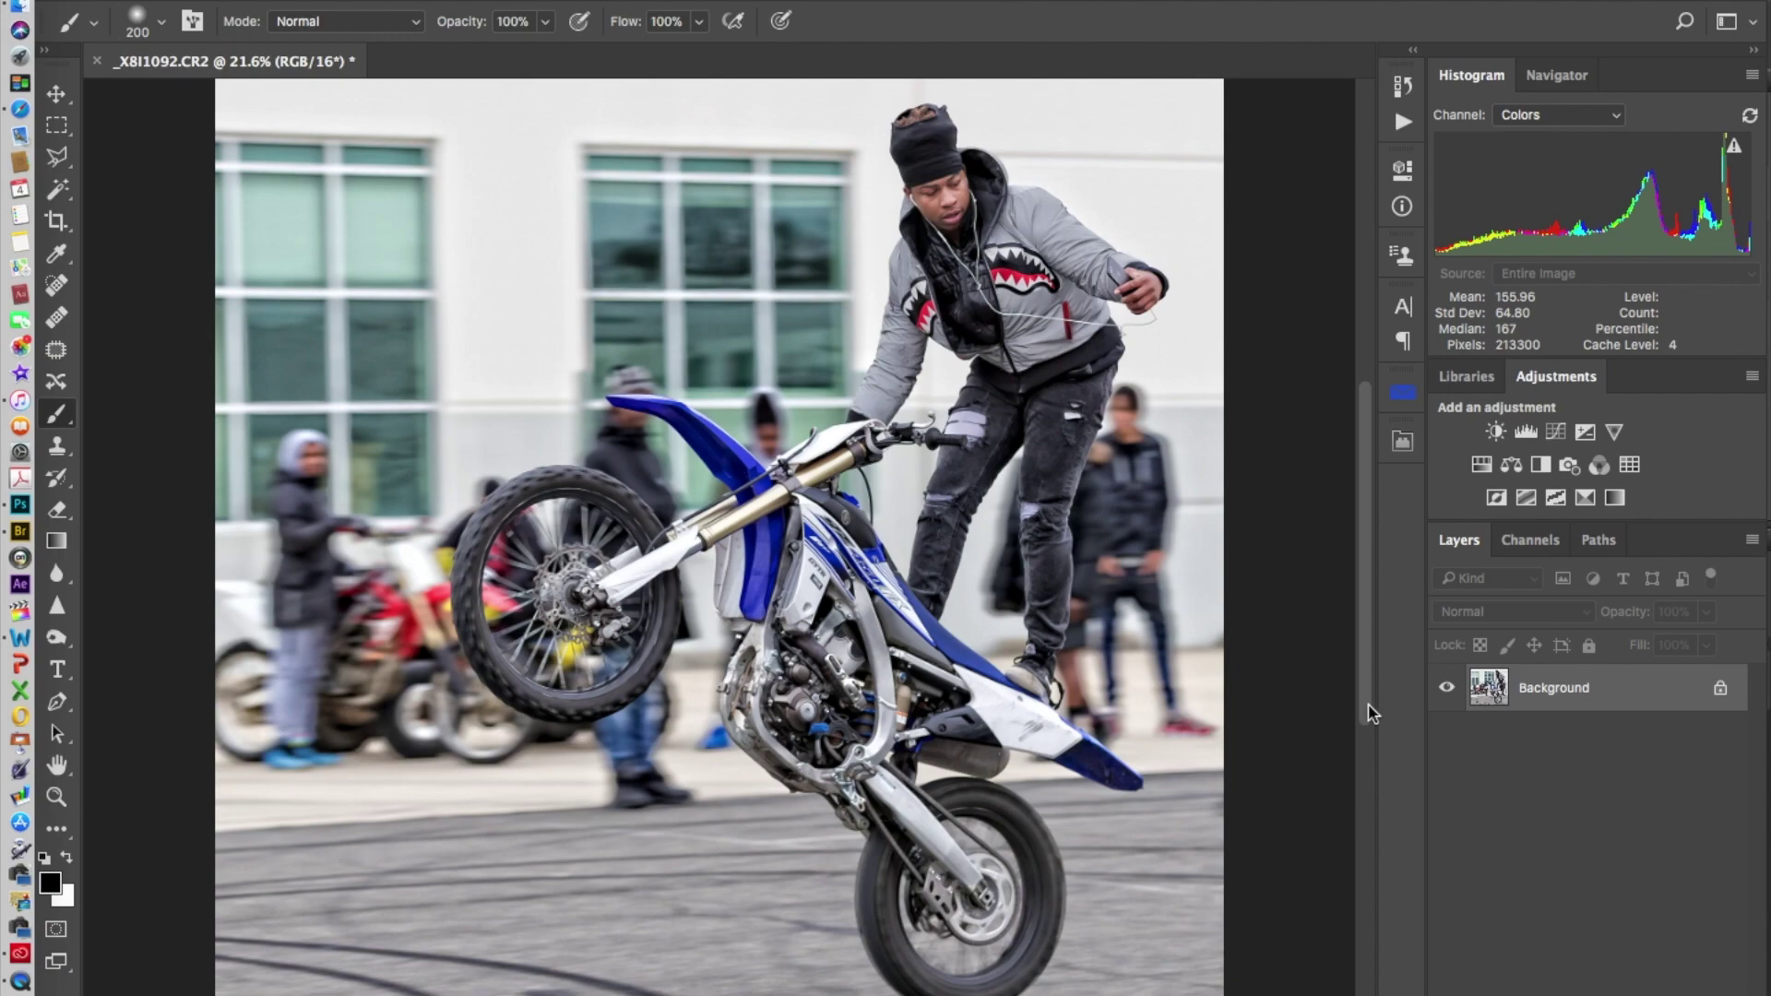
Add a Curves adjustment layer and darken the window glass tones with on-image sampling, to input 111, output 87
{"action": "left_click", "coordinate": [1556, 433]}
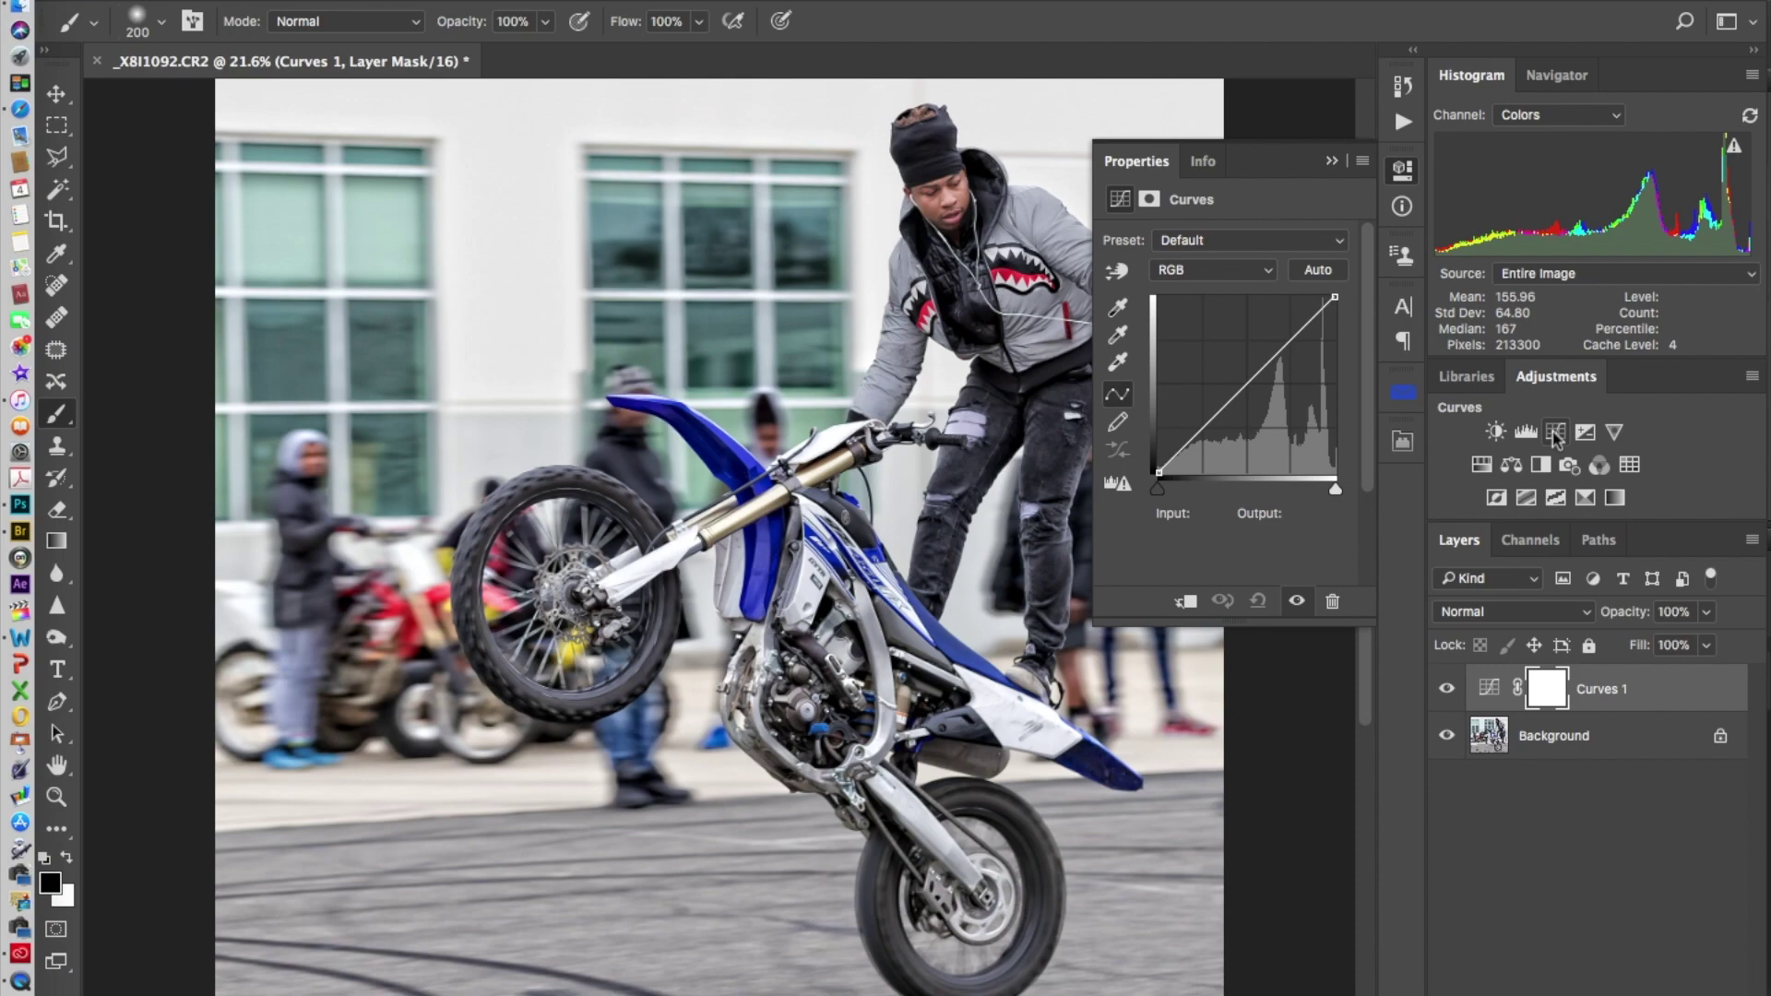
{"action": "left_click", "coordinate": [1118, 272]}
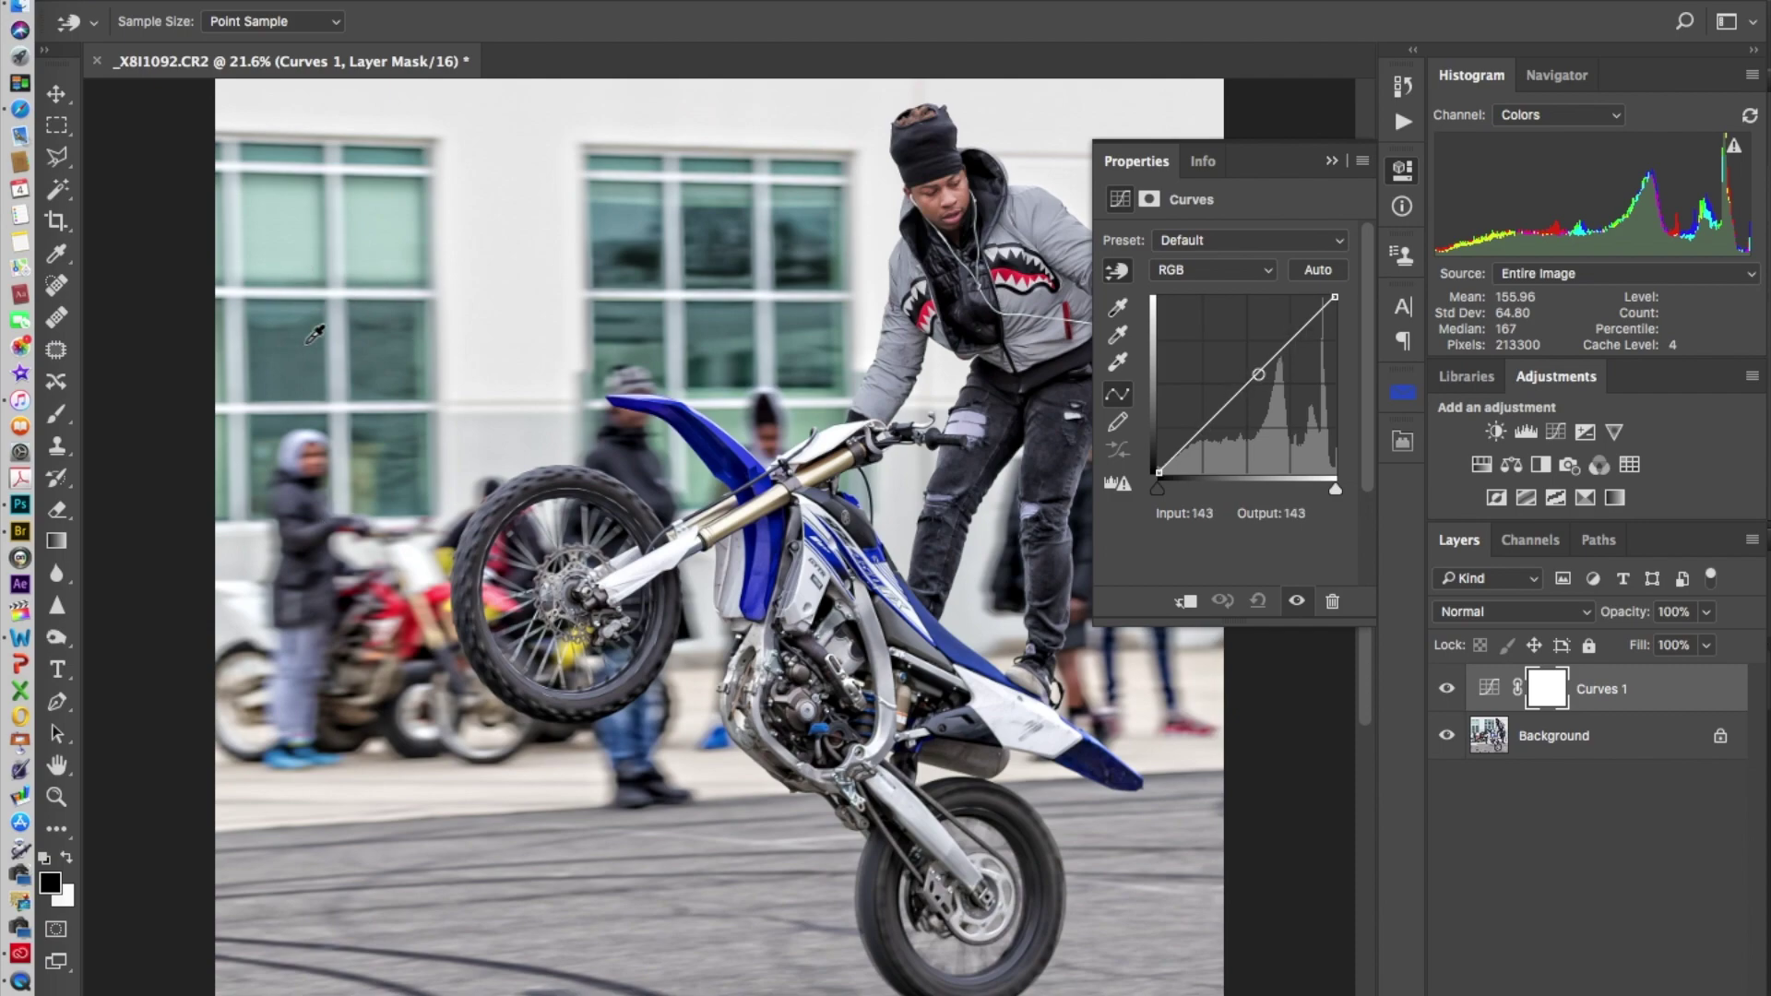
{"action": "left_click_drag", "start_coordinate": [387, 348], "coordinate": [388, 376]}
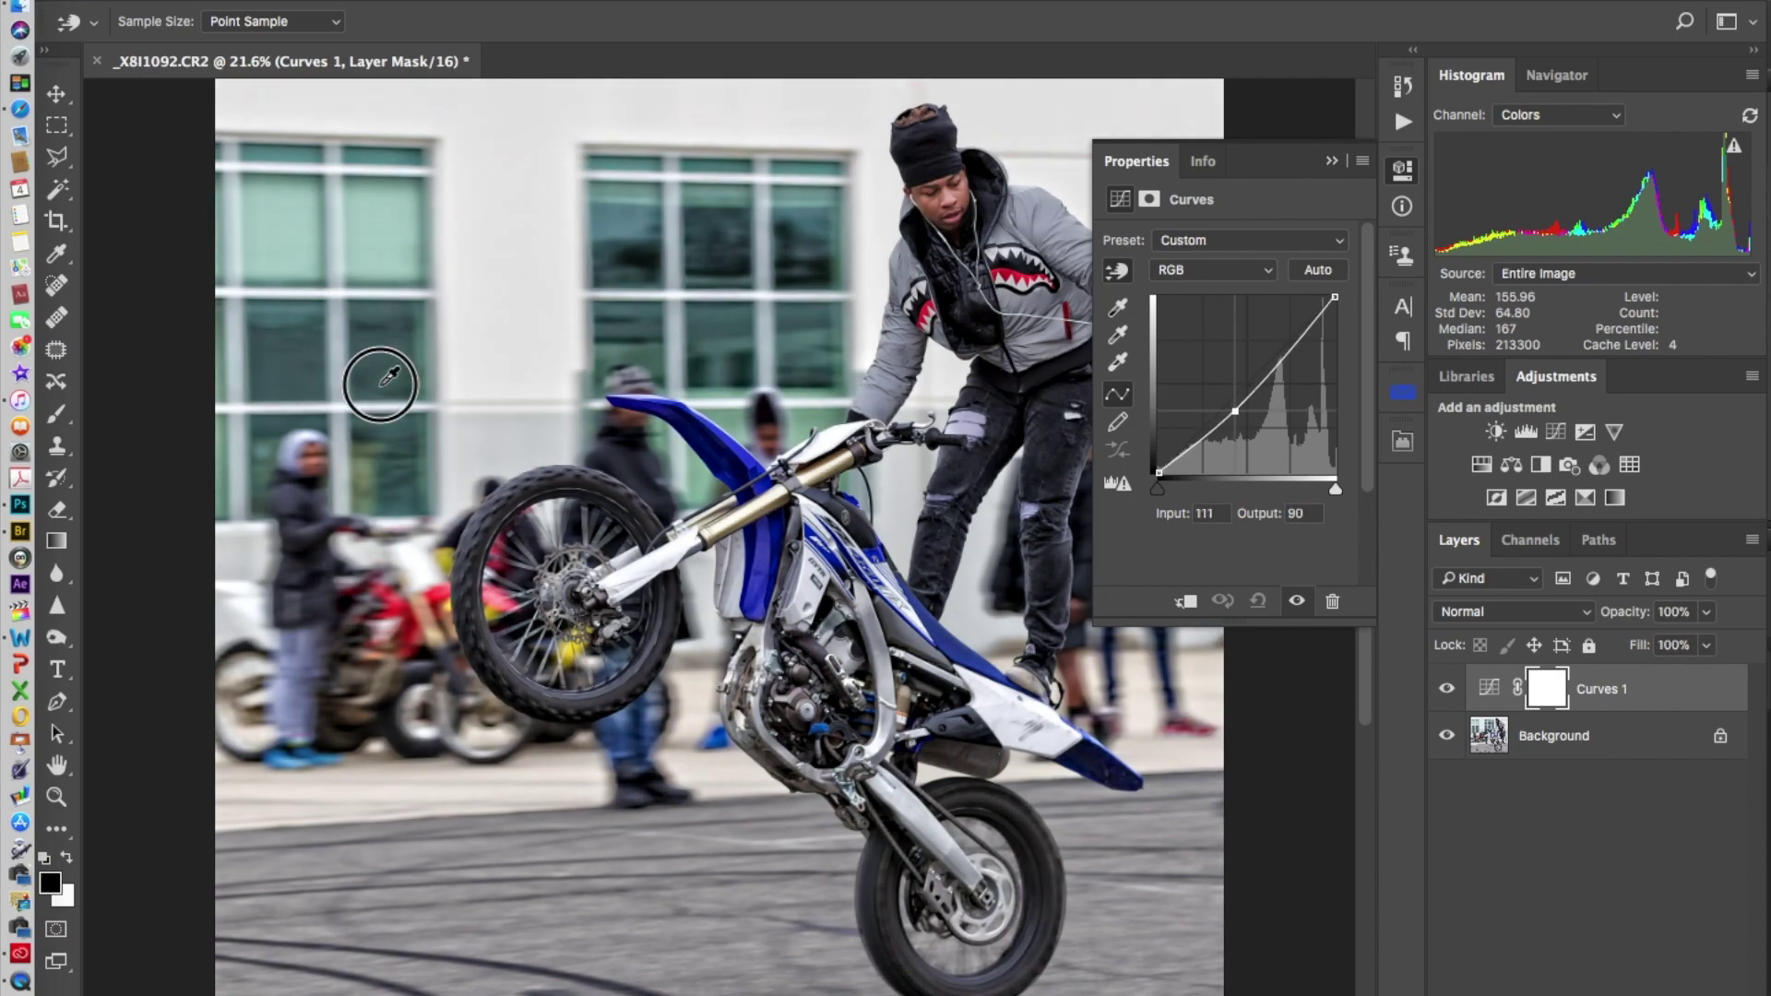
{"action": "left_click_drag", "start_coordinate": [389, 377], "coordinate": [389, 381]}
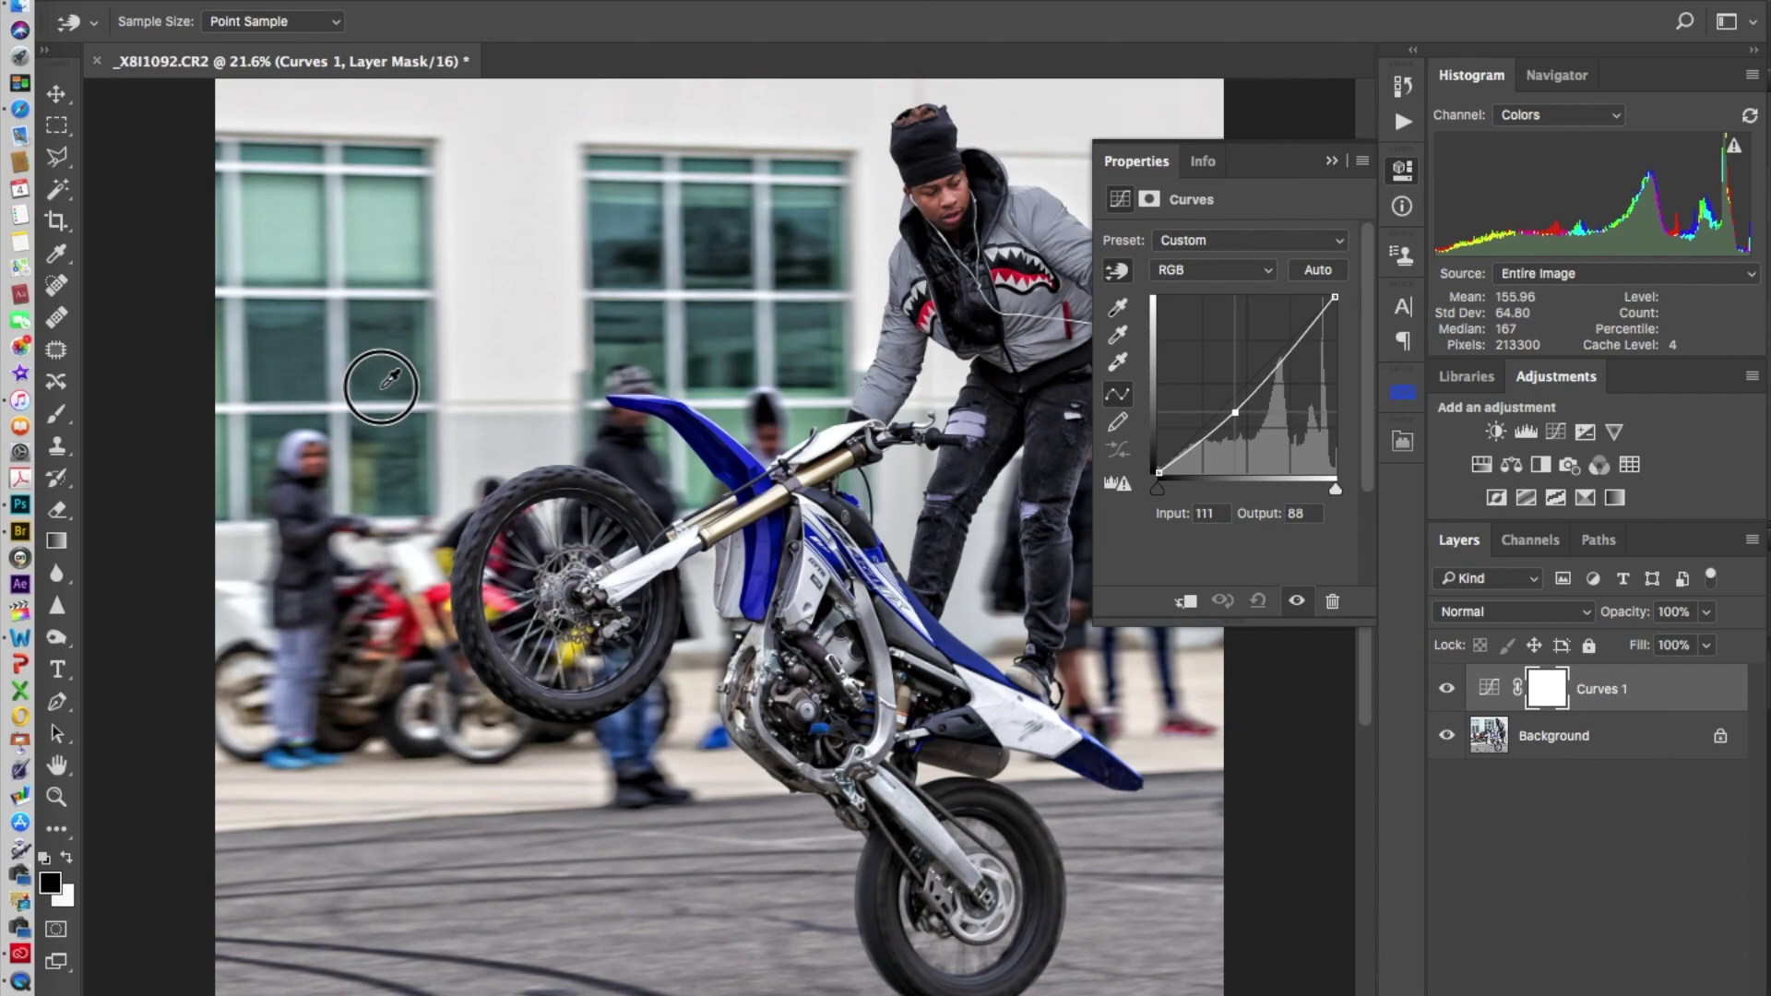
{"action": "left_click_drag", "start_coordinate": [389, 381], "coordinate": [390, 378]}
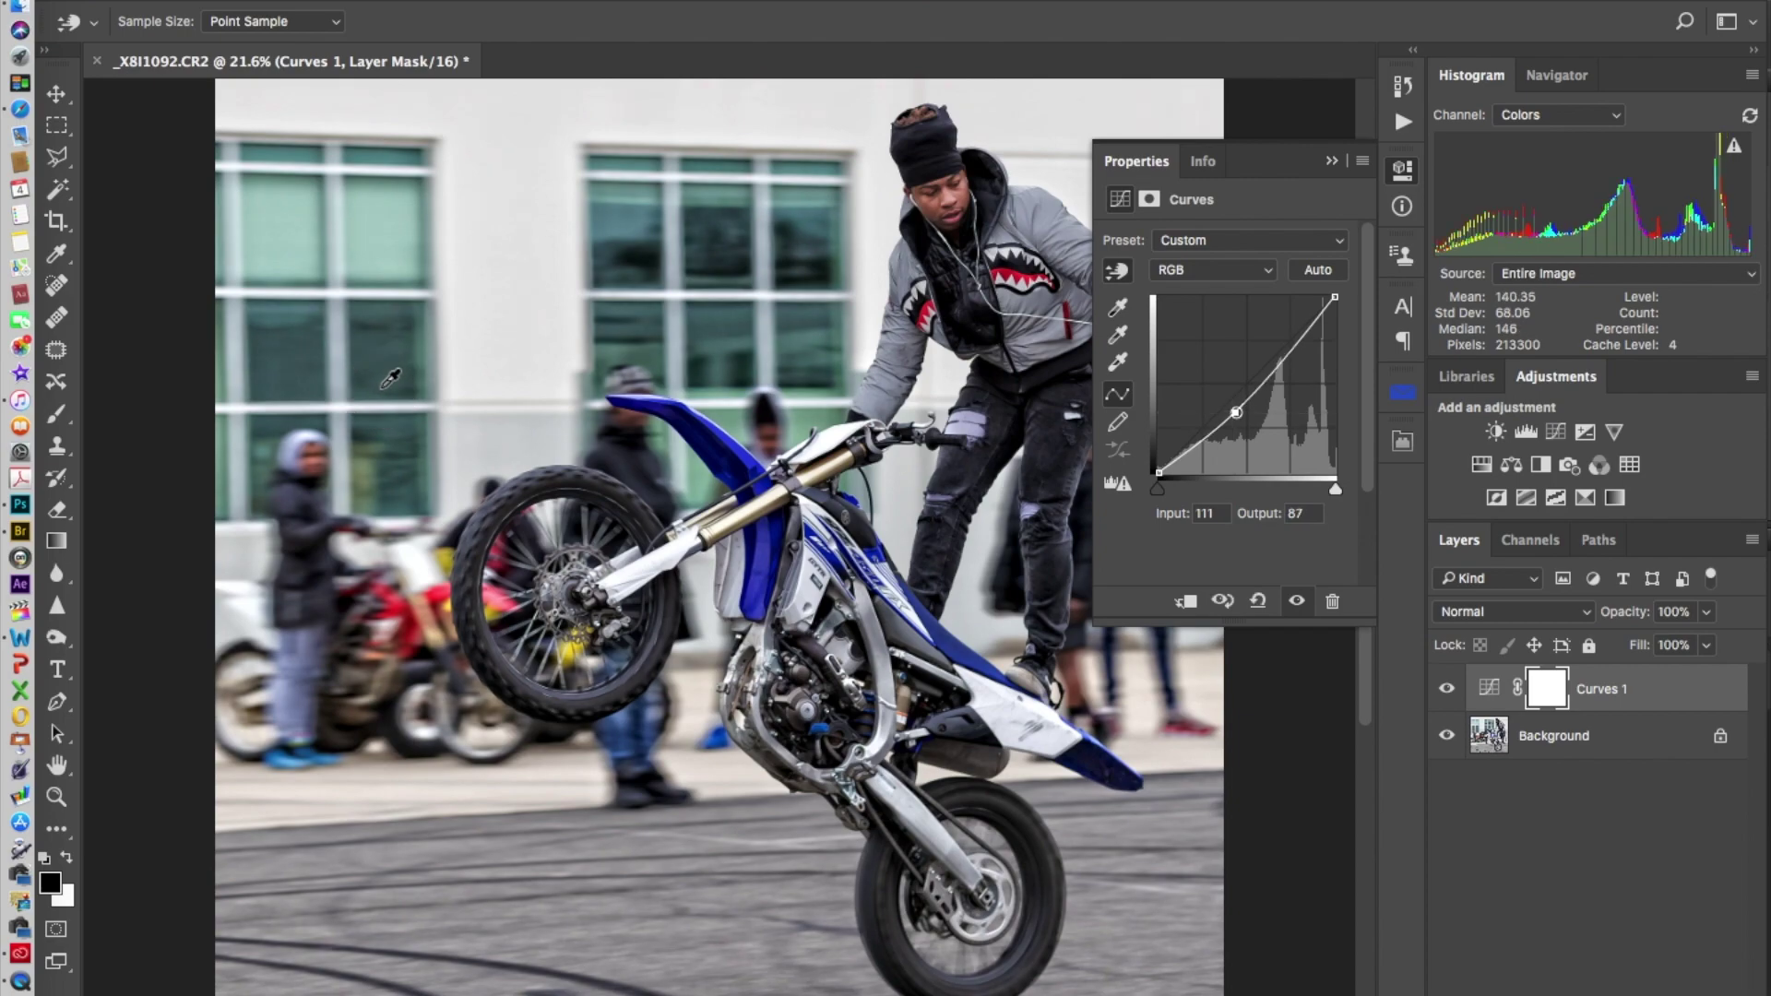
Invert the Curves layer mask to black, flipping it back and forth to compare the darkening effect
{"action": "key", "text": "super+i"}
{"action": "left_click", "coordinate": [325, 275]}
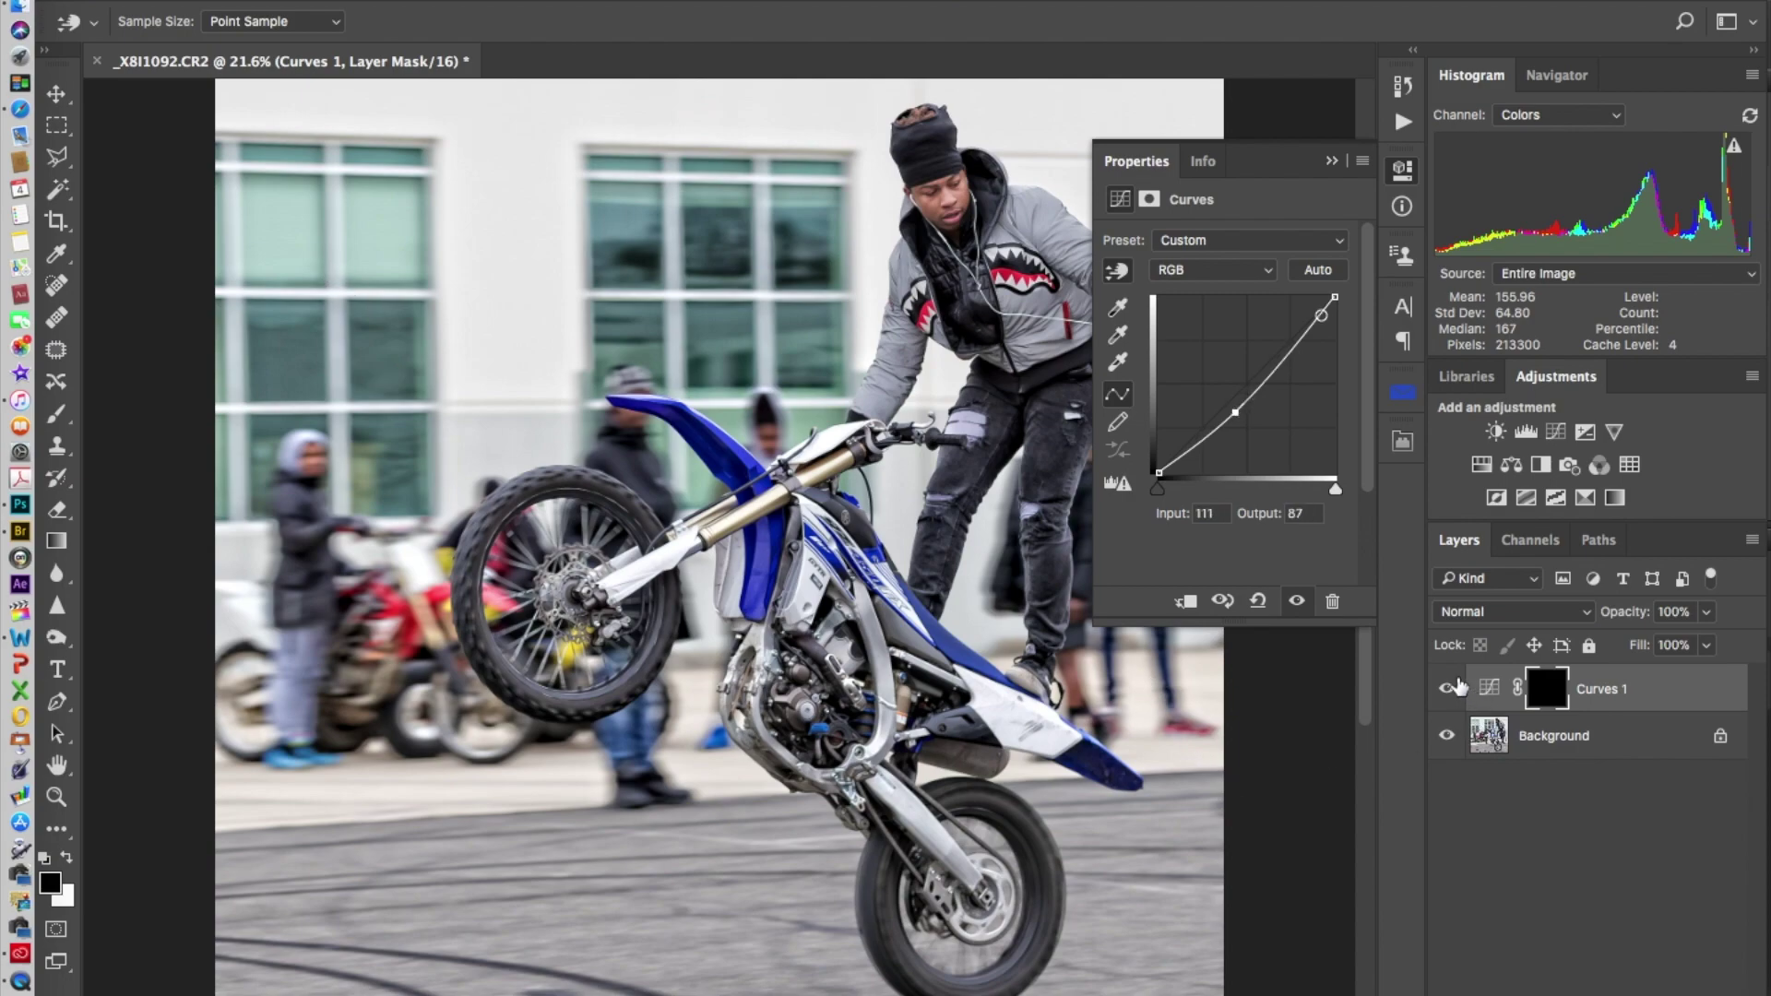
{"action": "key", "text": "super+i"}
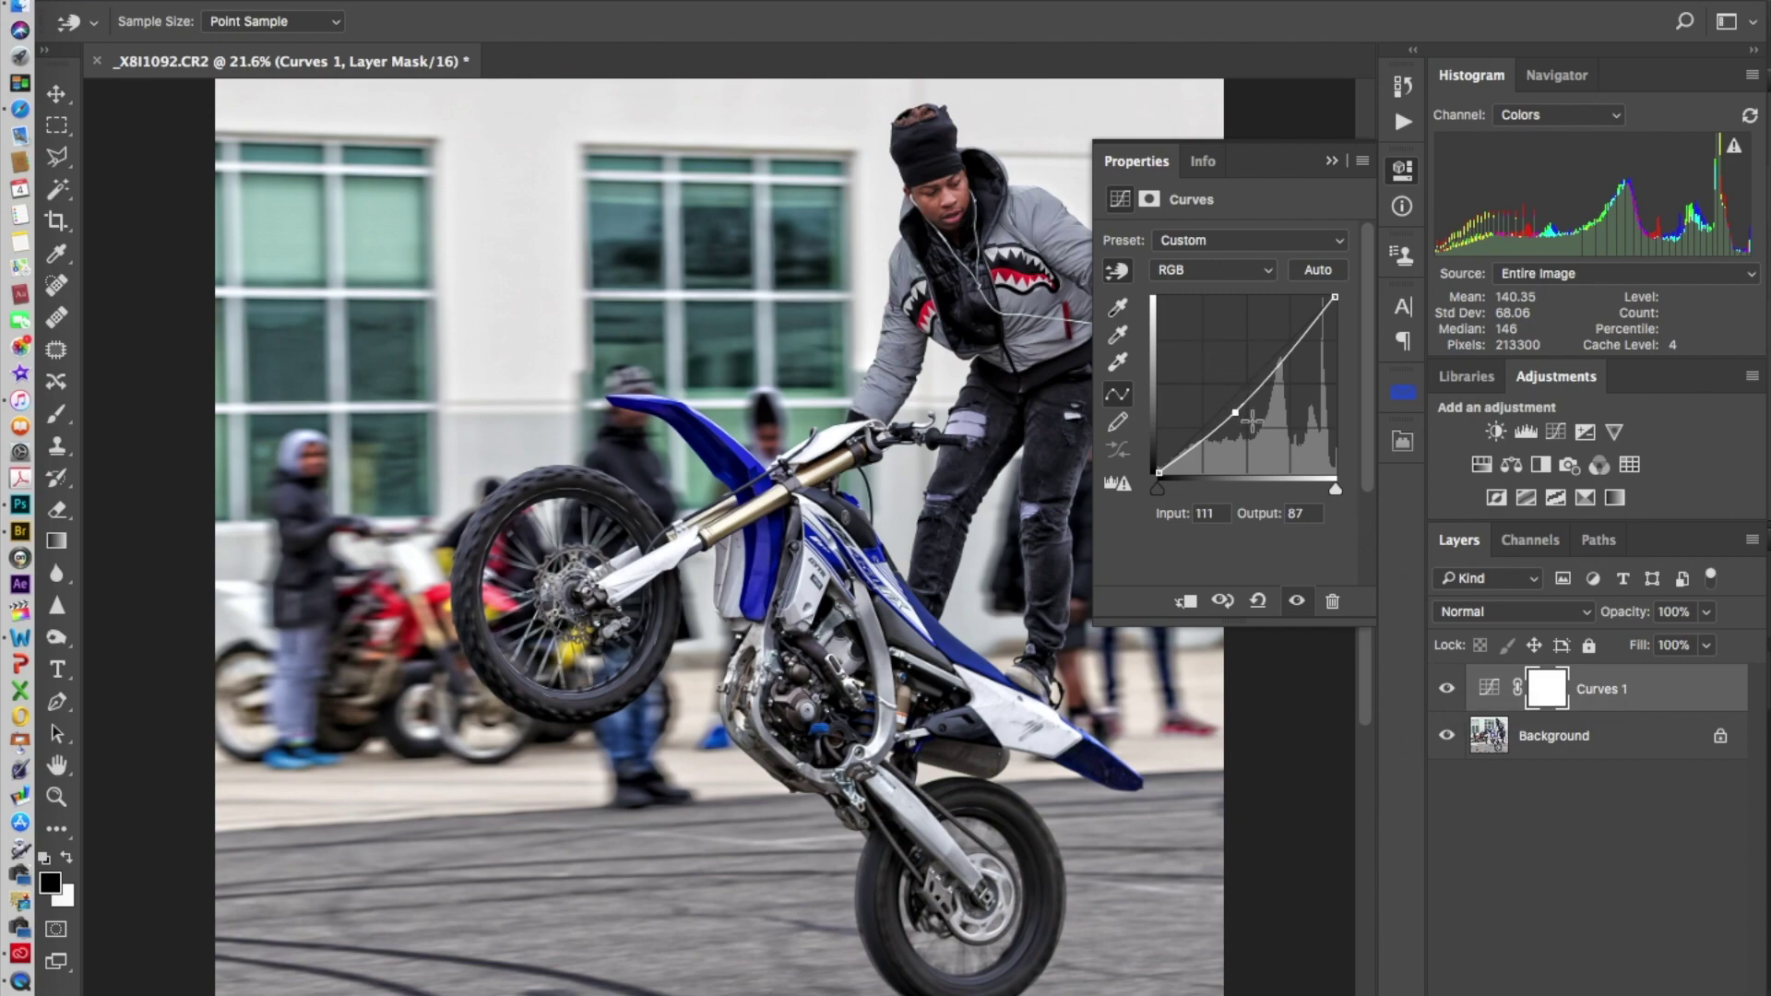
{"action": "key", "text": "super+i"}
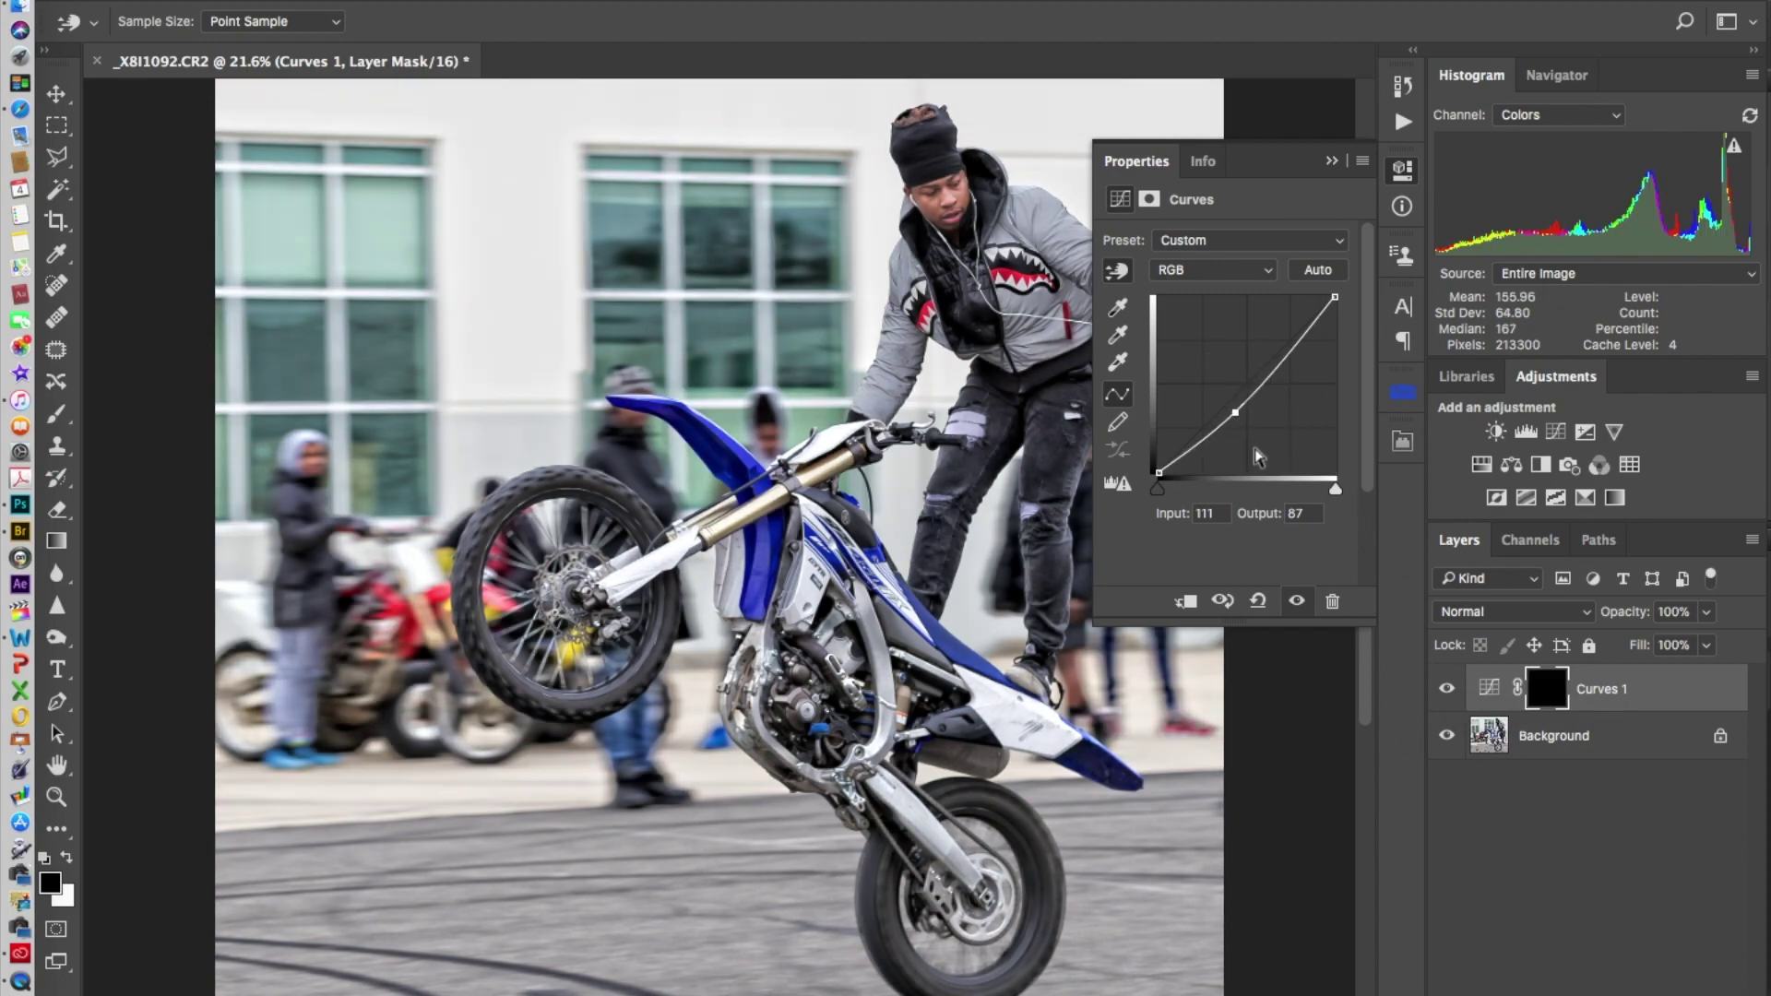
Paint over both building windows on the Curves mask in white with a 400-pixel brush
{"action": "left_click", "coordinate": [67, 422]}
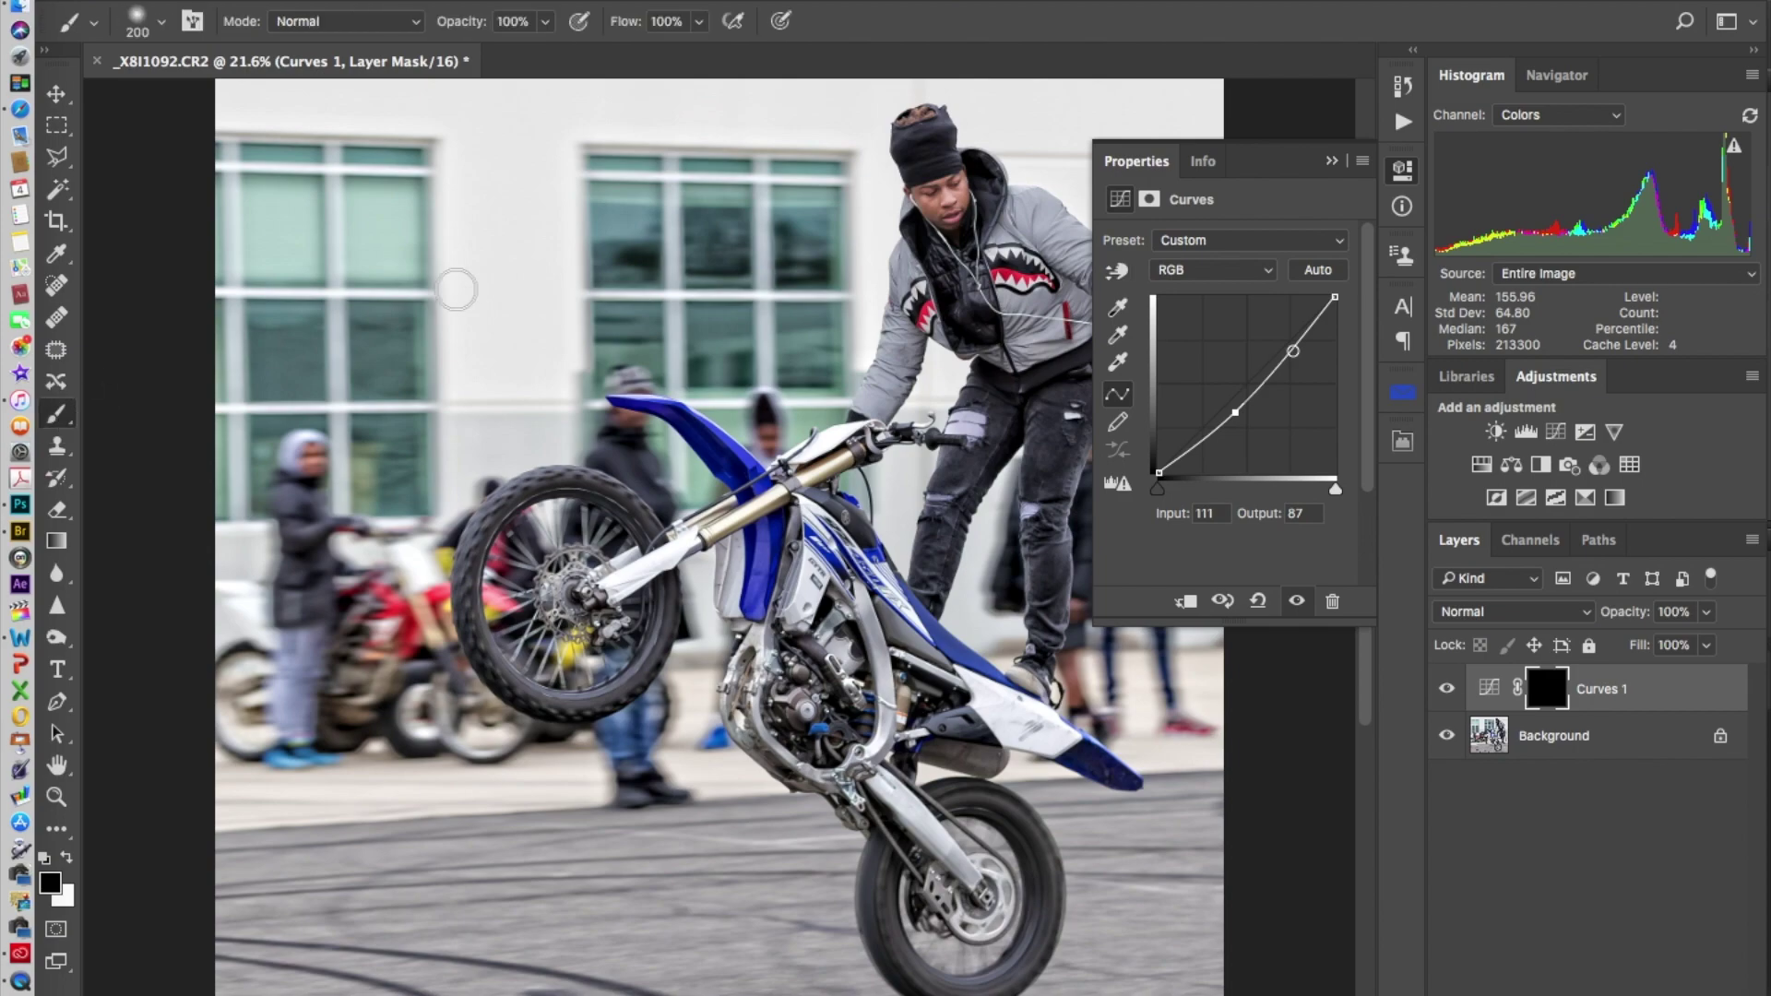
{"action": "key", "text": "bracketright"}
{"action": "key", "text": "bracketright"}
{"action": "key", "text": "bracketright"}
{"action": "key", "text": "bracketright"}
{"action": "key", "text": "bracketleft"}
{"action": "key", "text": "x"}
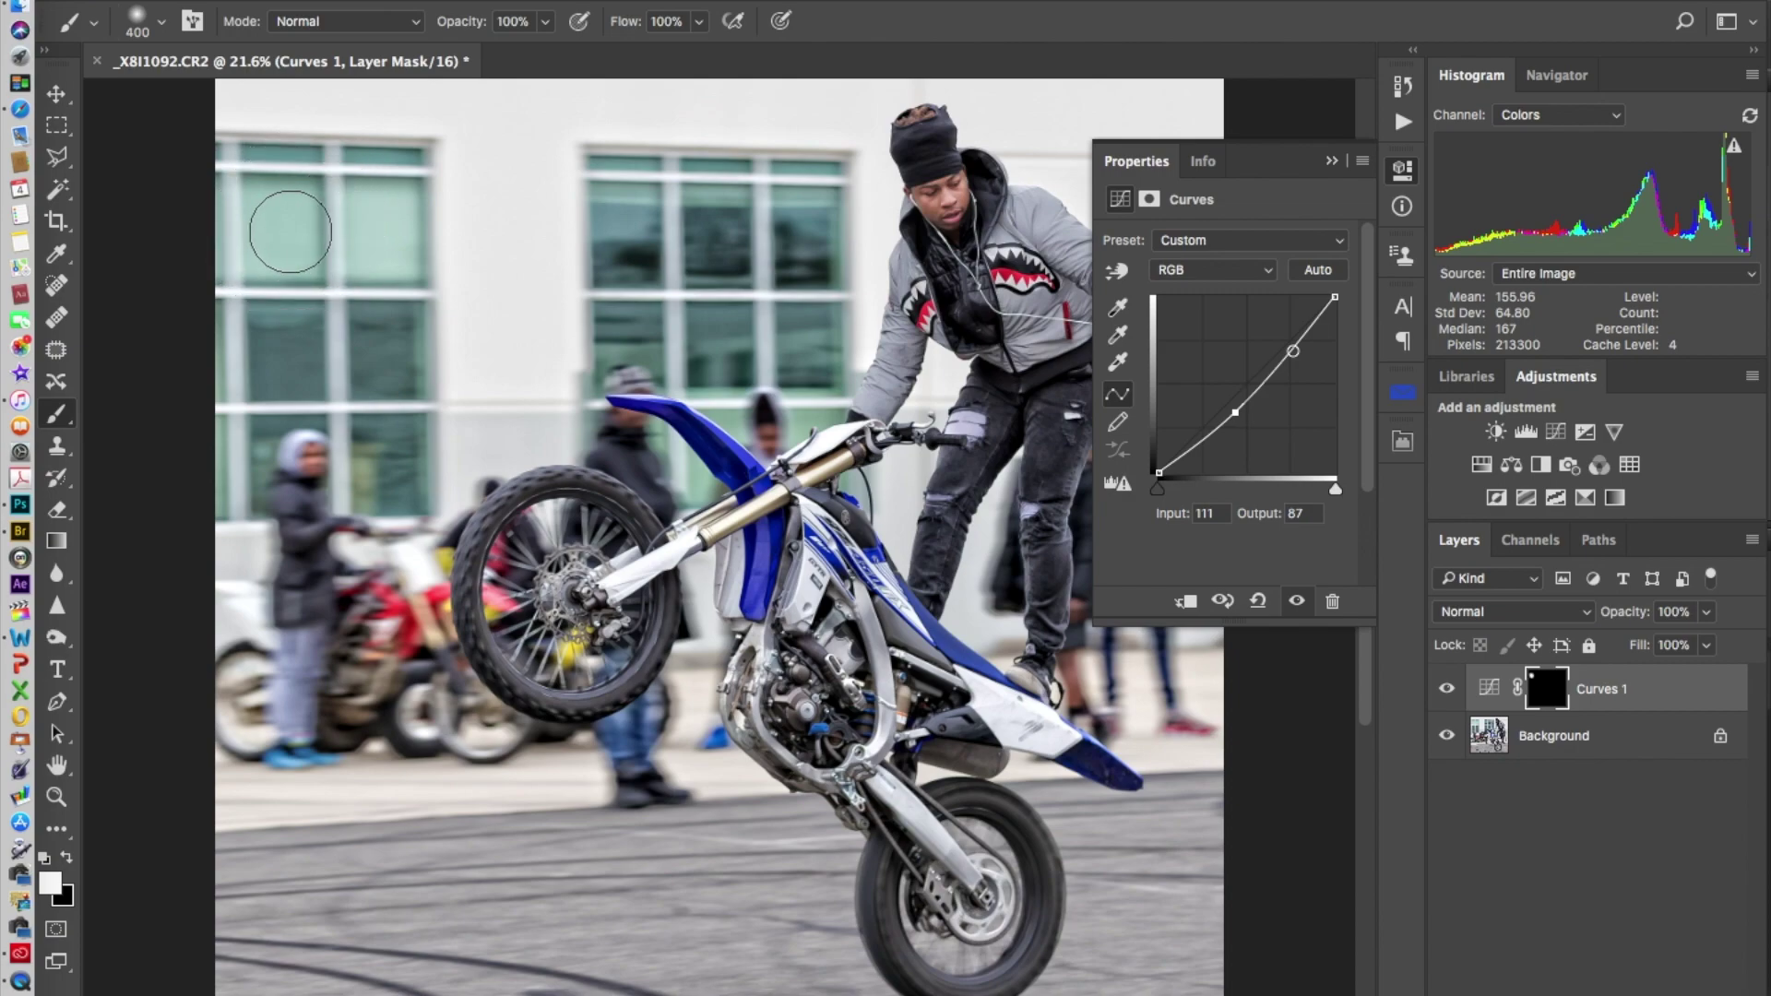
{"action": "mouse_move", "coordinate": [291, 230]}
{"action": "left_mouse_down"}
{"action": "mouse_move", "coordinate": [308, 157]}
{"action": "mouse_move", "coordinate": [347, 363]}
{"action": "mouse_move", "coordinate": [384, 427]}
{"action": "mouse_move", "coordinate": [380, 494]}
{"action": "mouse_move", "coordinate": [217, 495]}
{"action": "mouse_move", "coordinate": [225, 396]}
{"action": "mouse_move", "coordinate": [455, 190]}
{"action": "mouse_move", "coordinate": [378, 430]}
{"action": "mouse_move", "coordinate": [415, 158]}
{"action": "mouse_move", "coordinate": [316, 178]}
{"action": "mouse_move", "coordinate": [425, 184]}
{"action": "left_mouse_up"}
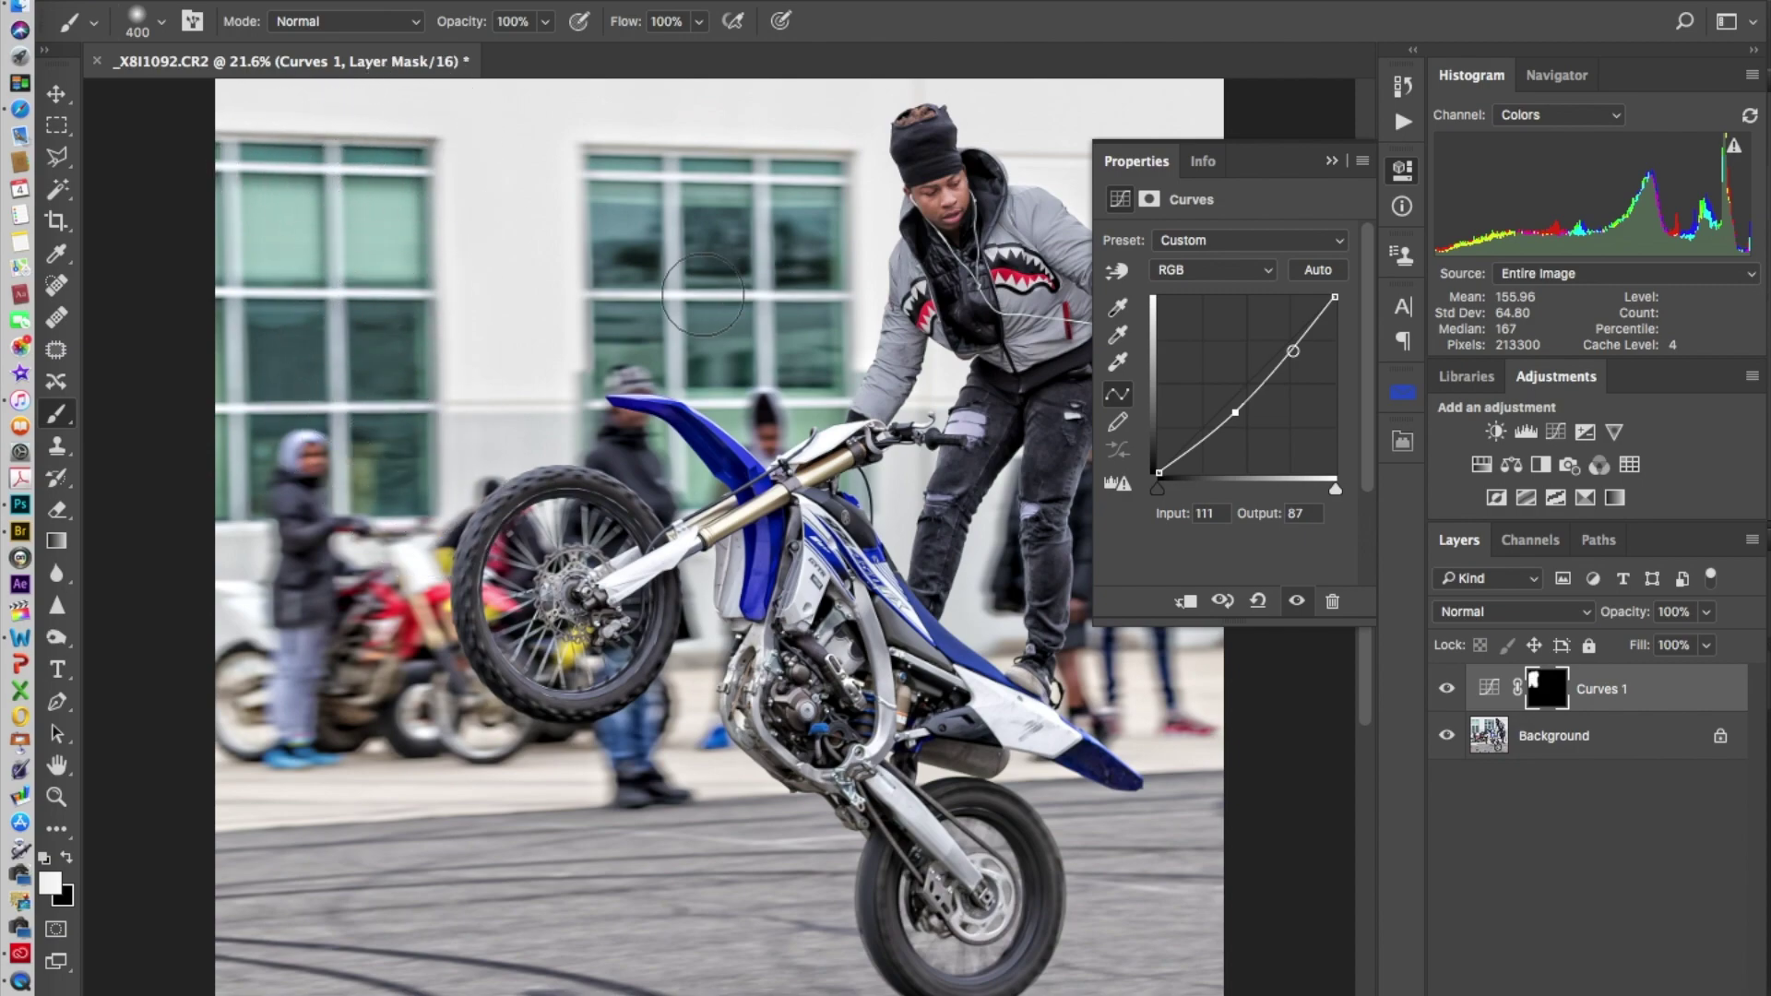
{"action": "mouse_move", "coordinate": [599, 203]}
{"action": "left_mouse_down"}
{"action": "mouse_move", "coordinate": [821, 200]}
{"action": "mouse_move", "coordinate": [705, 309]}
{"action": "mouse_move", "coordinate": [796, 355]}
{"action": "mouse_move", "coordinate": [705, 359]}
{"action": "mouse_move", "coordinate": [783, 380]}
{"action": "mouse_move", "coordinate": [788, 435]}
{"action": "mouse_move", "coordinate": [832, 468]}
{"action": "mouse_move", "coordinate": [767, 405]}
{"action": "mouse_move", "coordinate": [685, 376]}
{"action": "mouse_move", "coordinate": [656, 403]}
{"action": "mouse_move", "coordinate": [687, 494]}
{"action": "mouse_move", "coordinate": [611, 411]}
{"action": "left_mouse_up"}
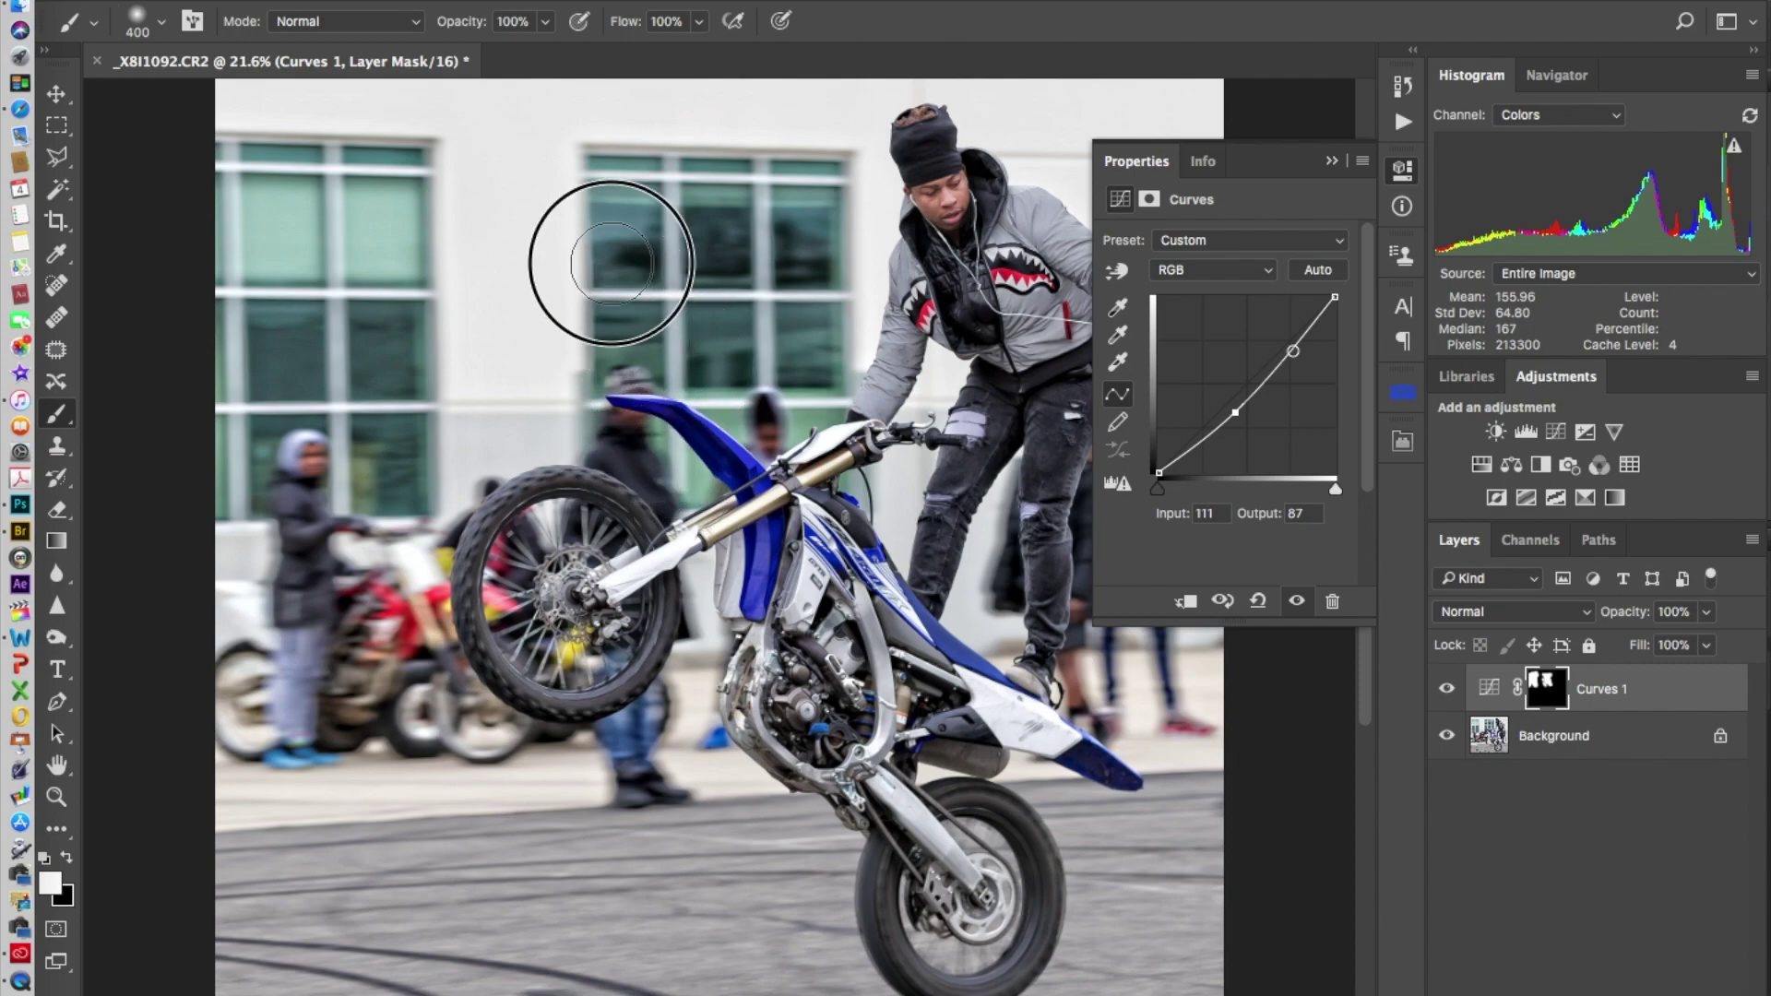
{"action": "left_click_drag", "start_coordinate": [611, 243], "coordinate": [722, 211]}
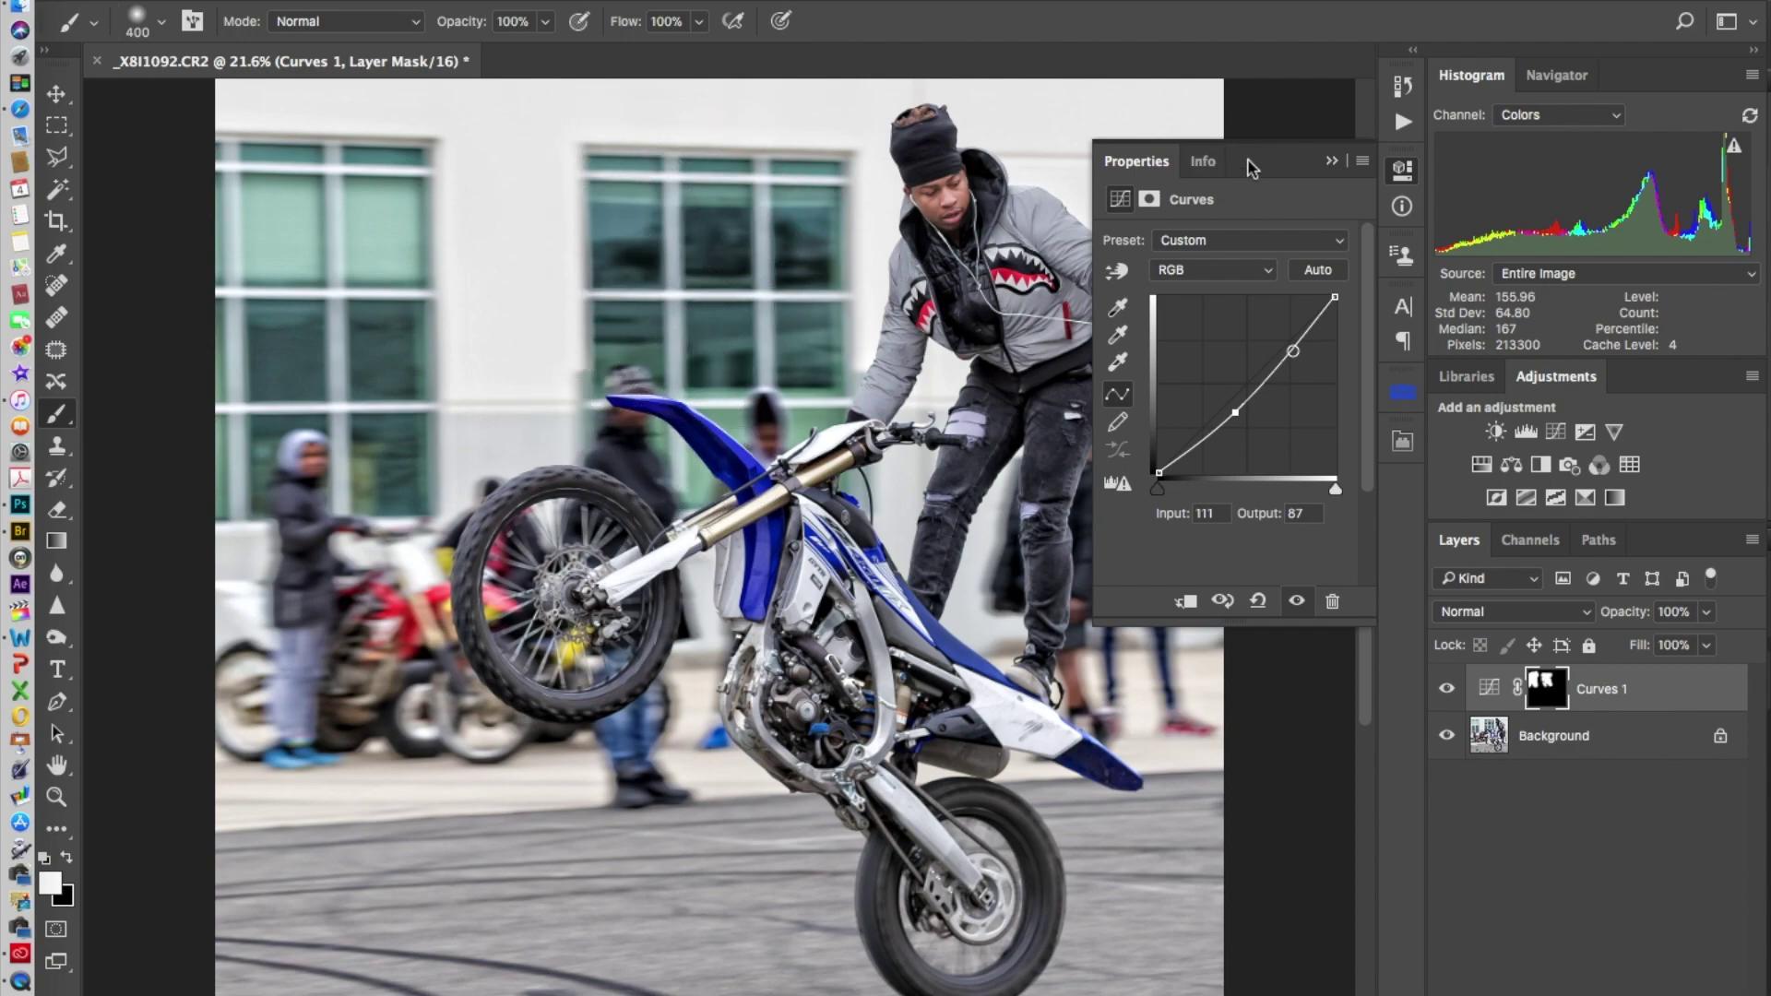
Mask out the bystander's upper body below the second window in black with a 250-pixel brush, and restore white as foreground
{"action": "key", "text": "bracketleft"}
{"action": "key", "text": "bracketleft"}
{"action": "key", "text": "x"}
{"action": "left_click_drag", "start_coordinate": [627, 466], "coordinate": [627, 437]}
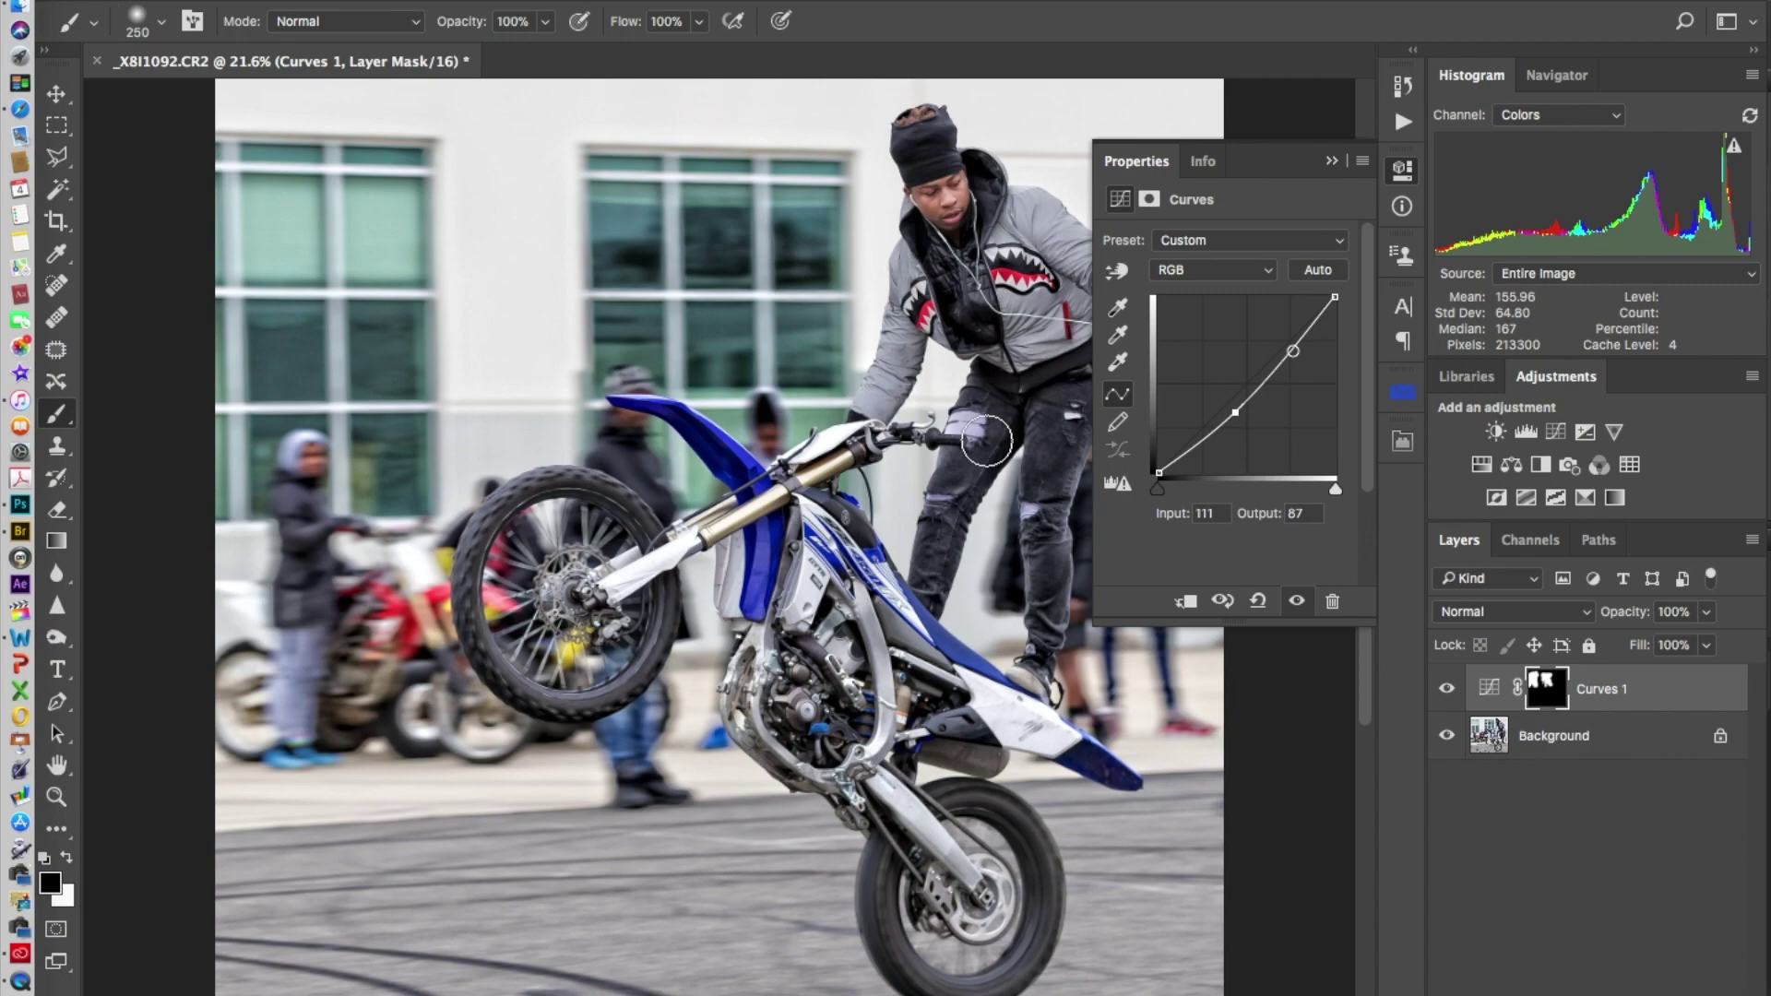
{"action": "key", "text": "x"}
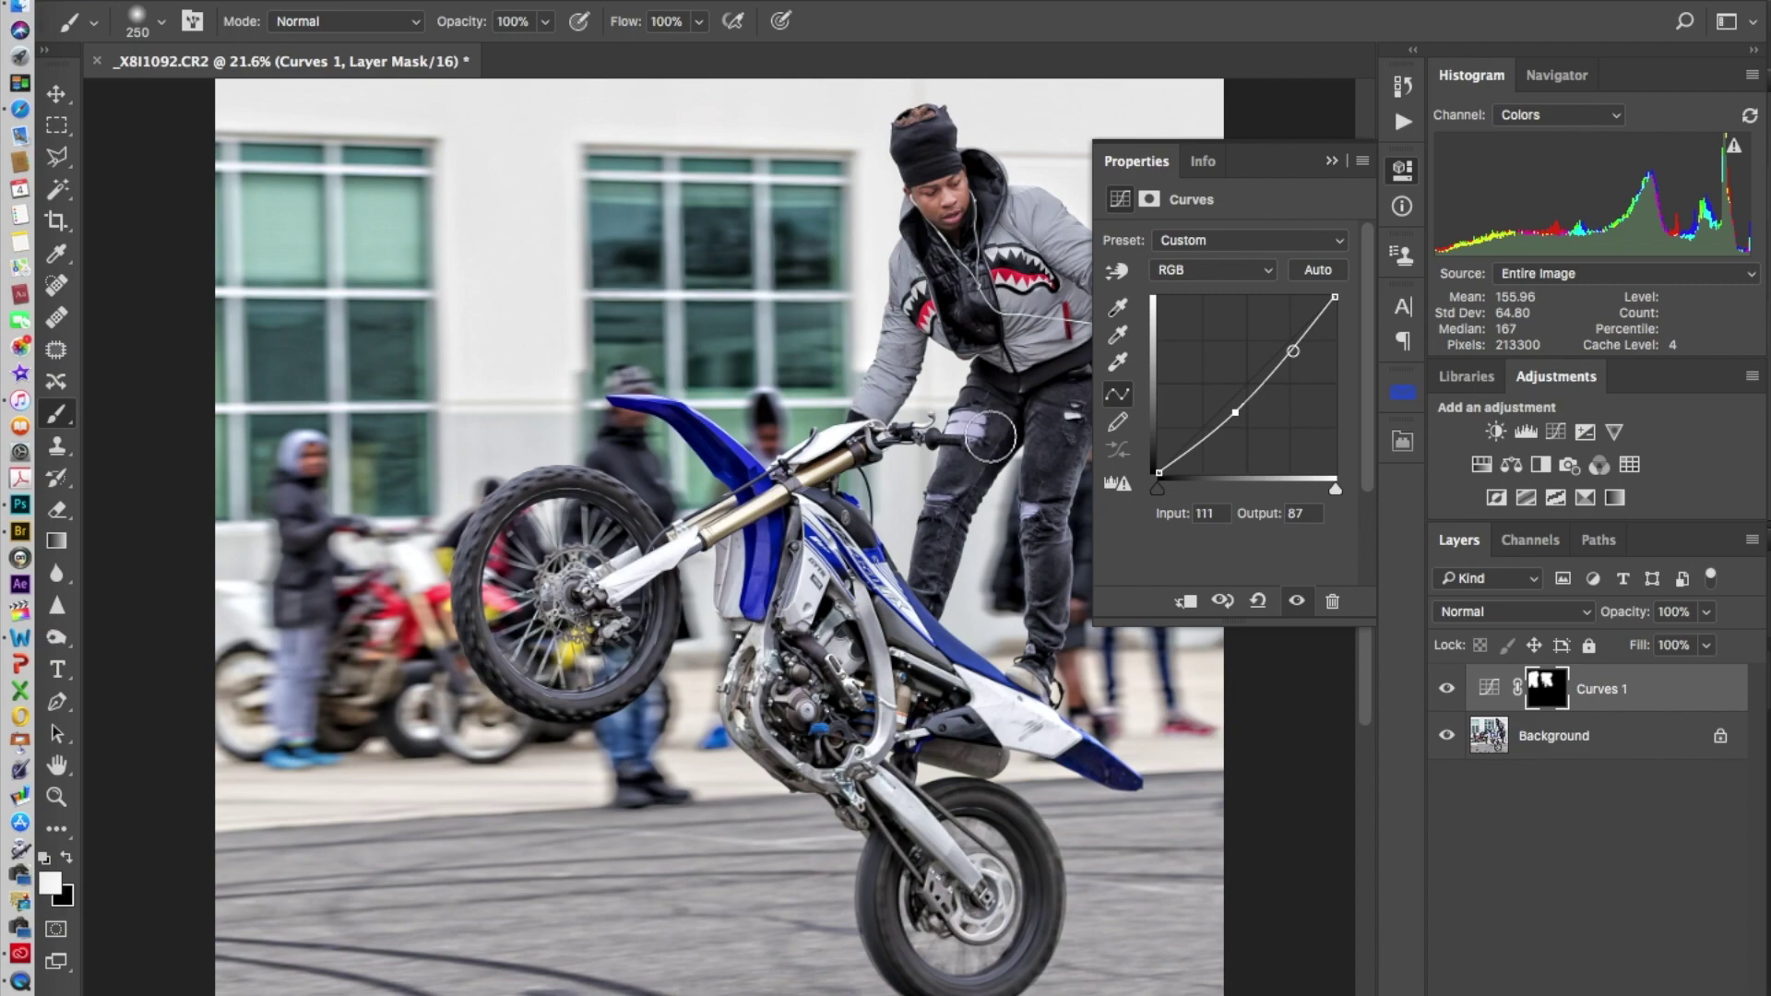
Touch up the Curves mask over the second window's outer pane beside the rider, and flatten the image
{"action": "left_click", "coordinate": [1334, 161]}
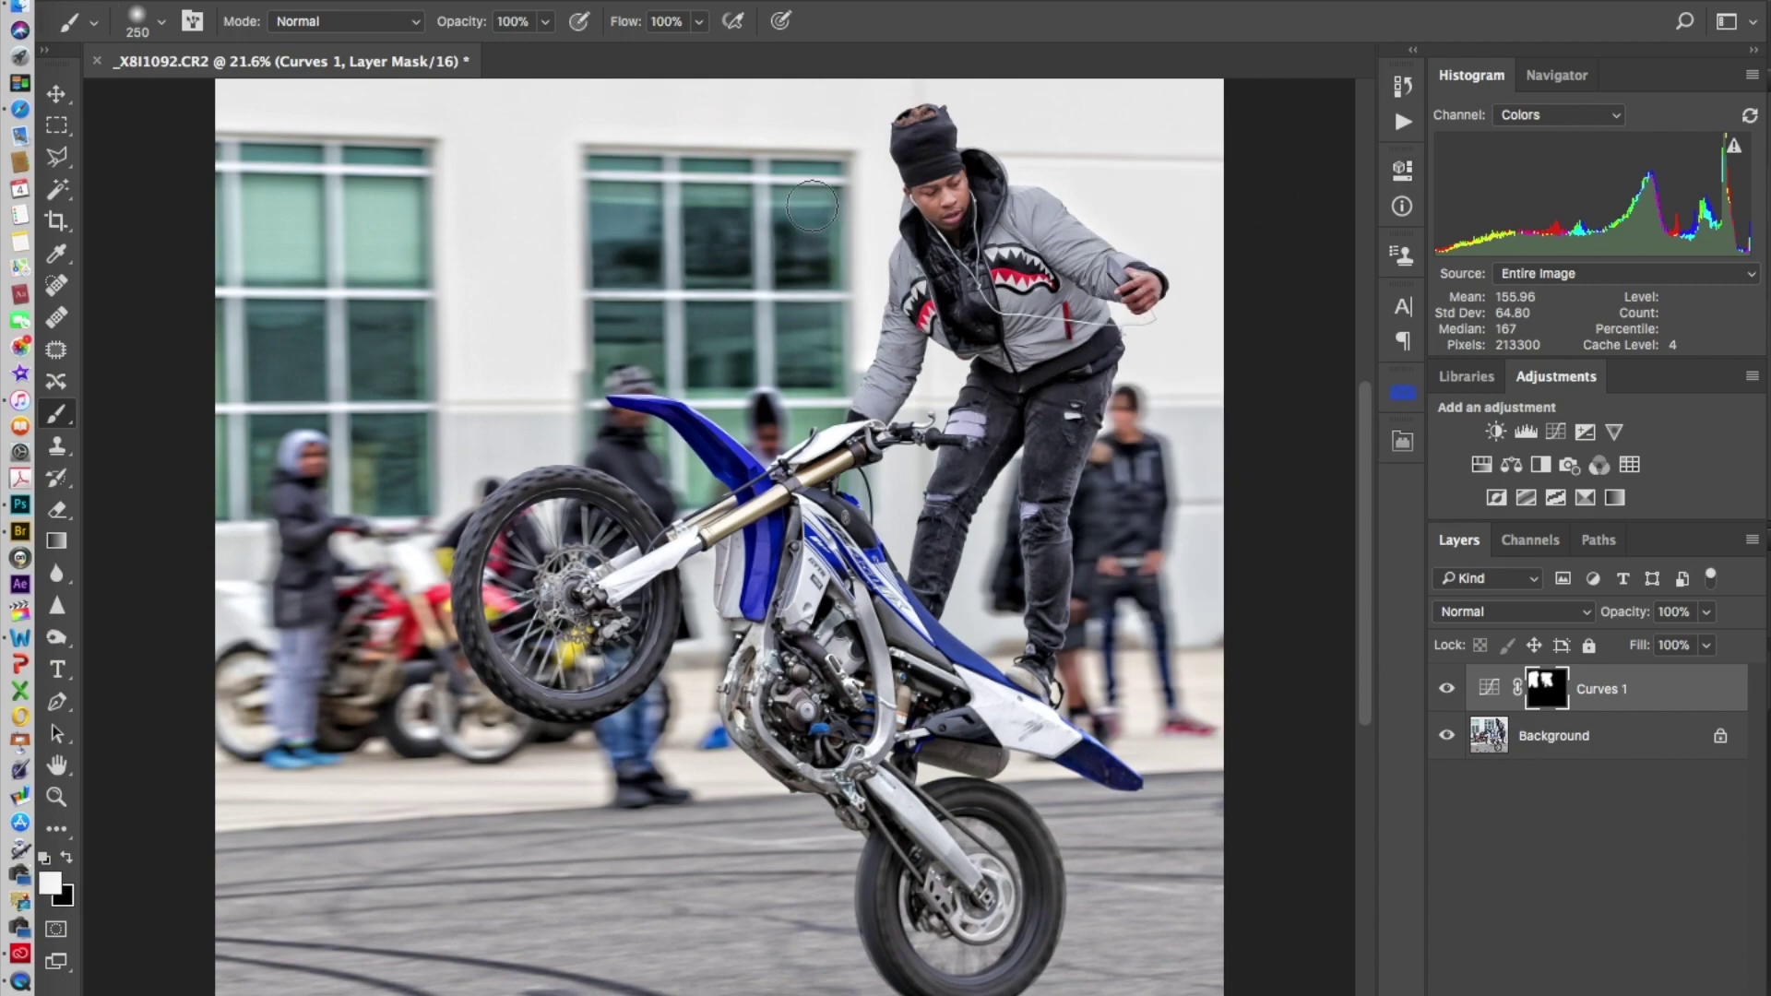
{"action": "left_click", "coordinate": [808, 277]}
{"action": "key", "text": "x"}
{"action": "left_click_drag", "start_coordinate": [809, 276], "coordinate": [809, 276]}
{"action": "key", "text": "x"}
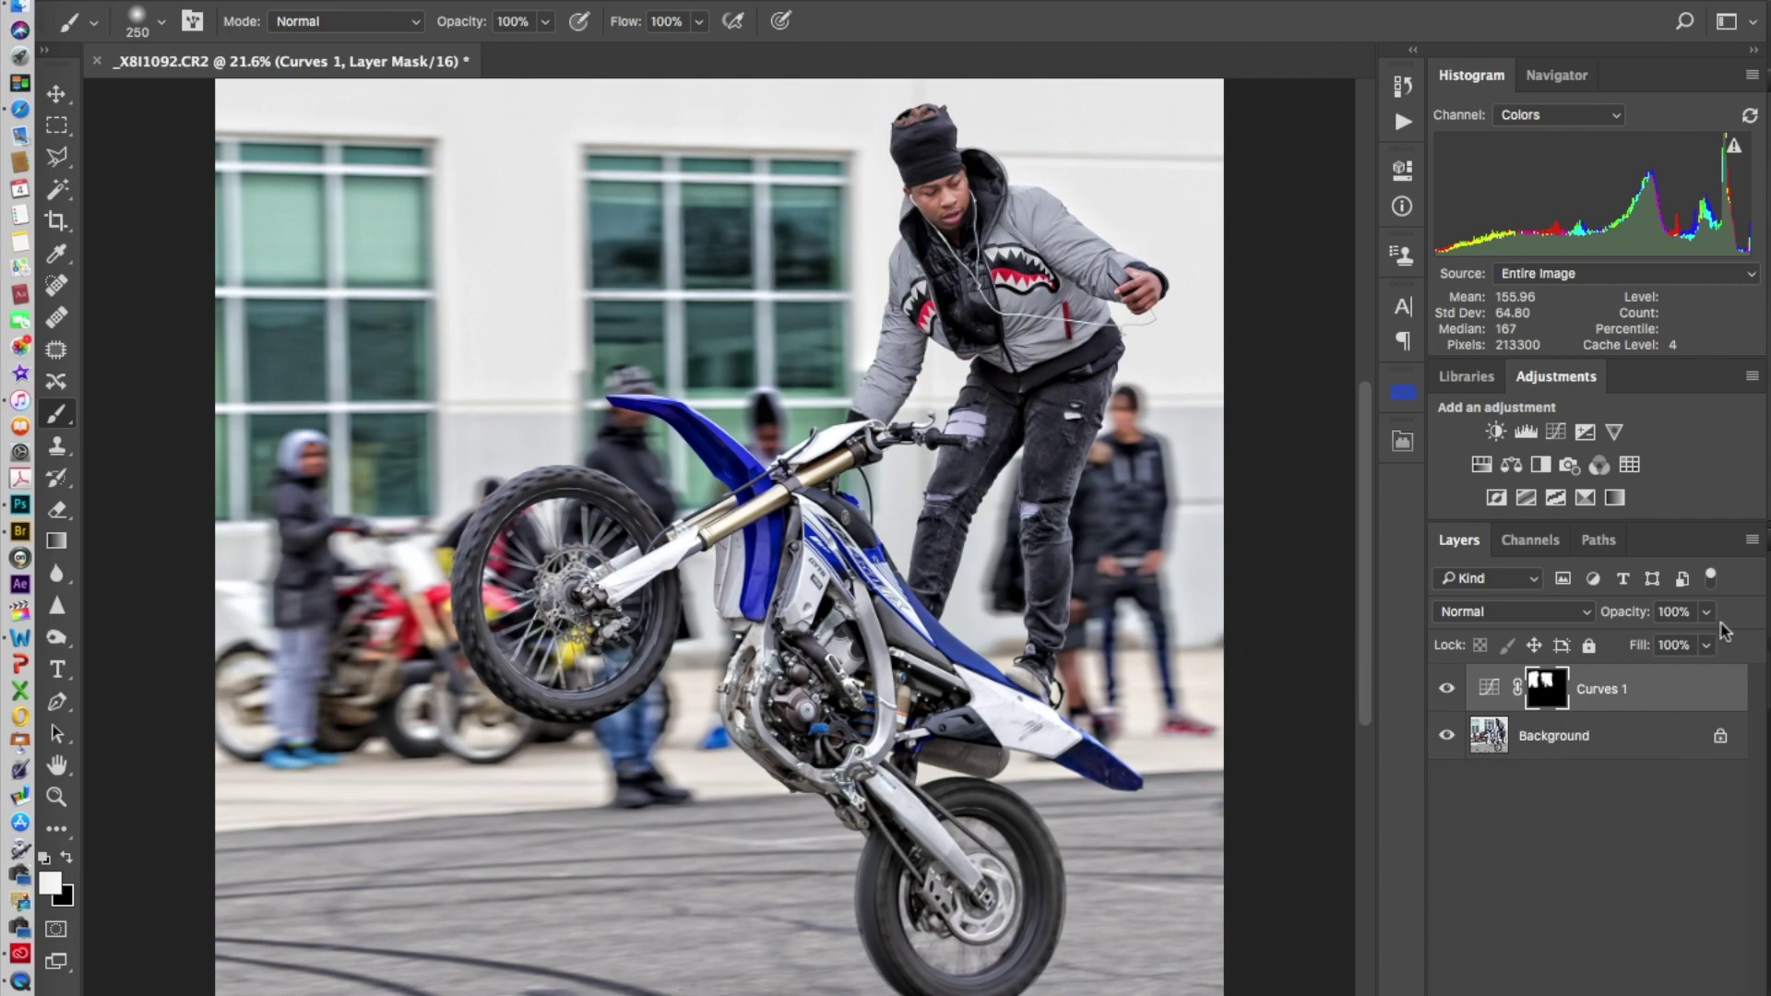
{"action": "left_click", "coordinate": [1758, 542]}
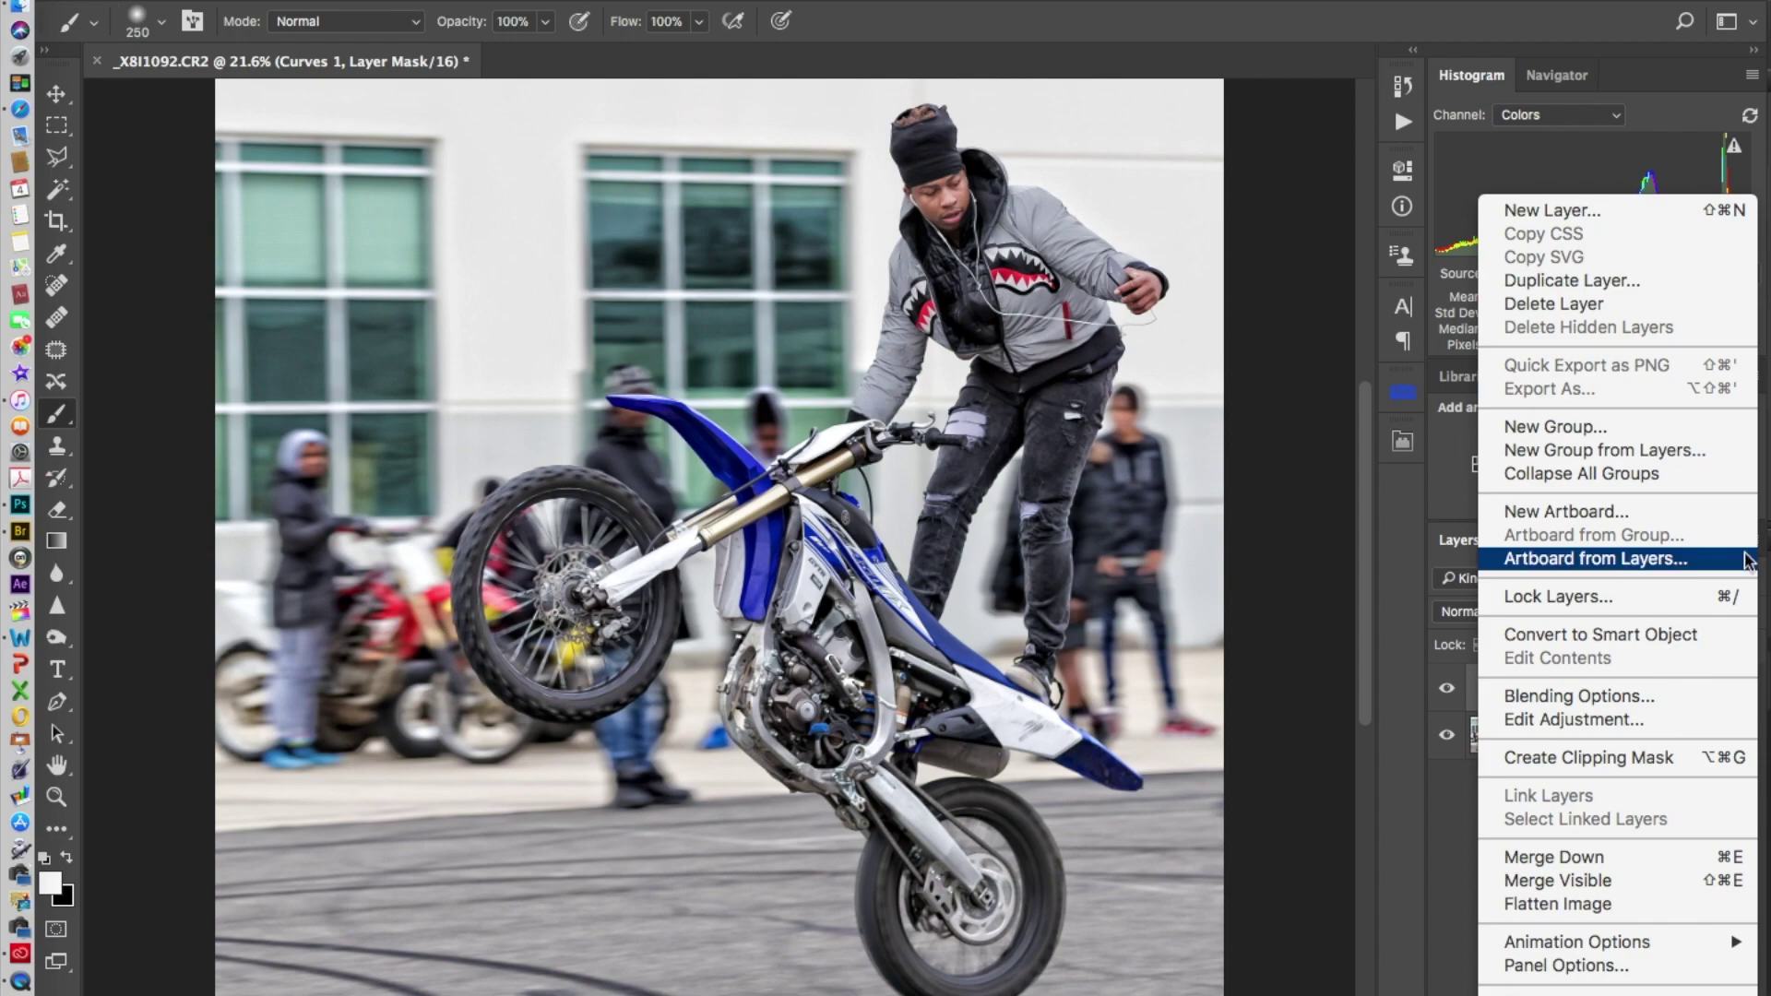
{"action": "left_click", "coordinate": [1591, 904]}
Add a new Curves layer darkening the rider's jeans tones to input 45, output 38, and invert its mask to black
{"action": "left_click", "coordinate": [1555, 431]}
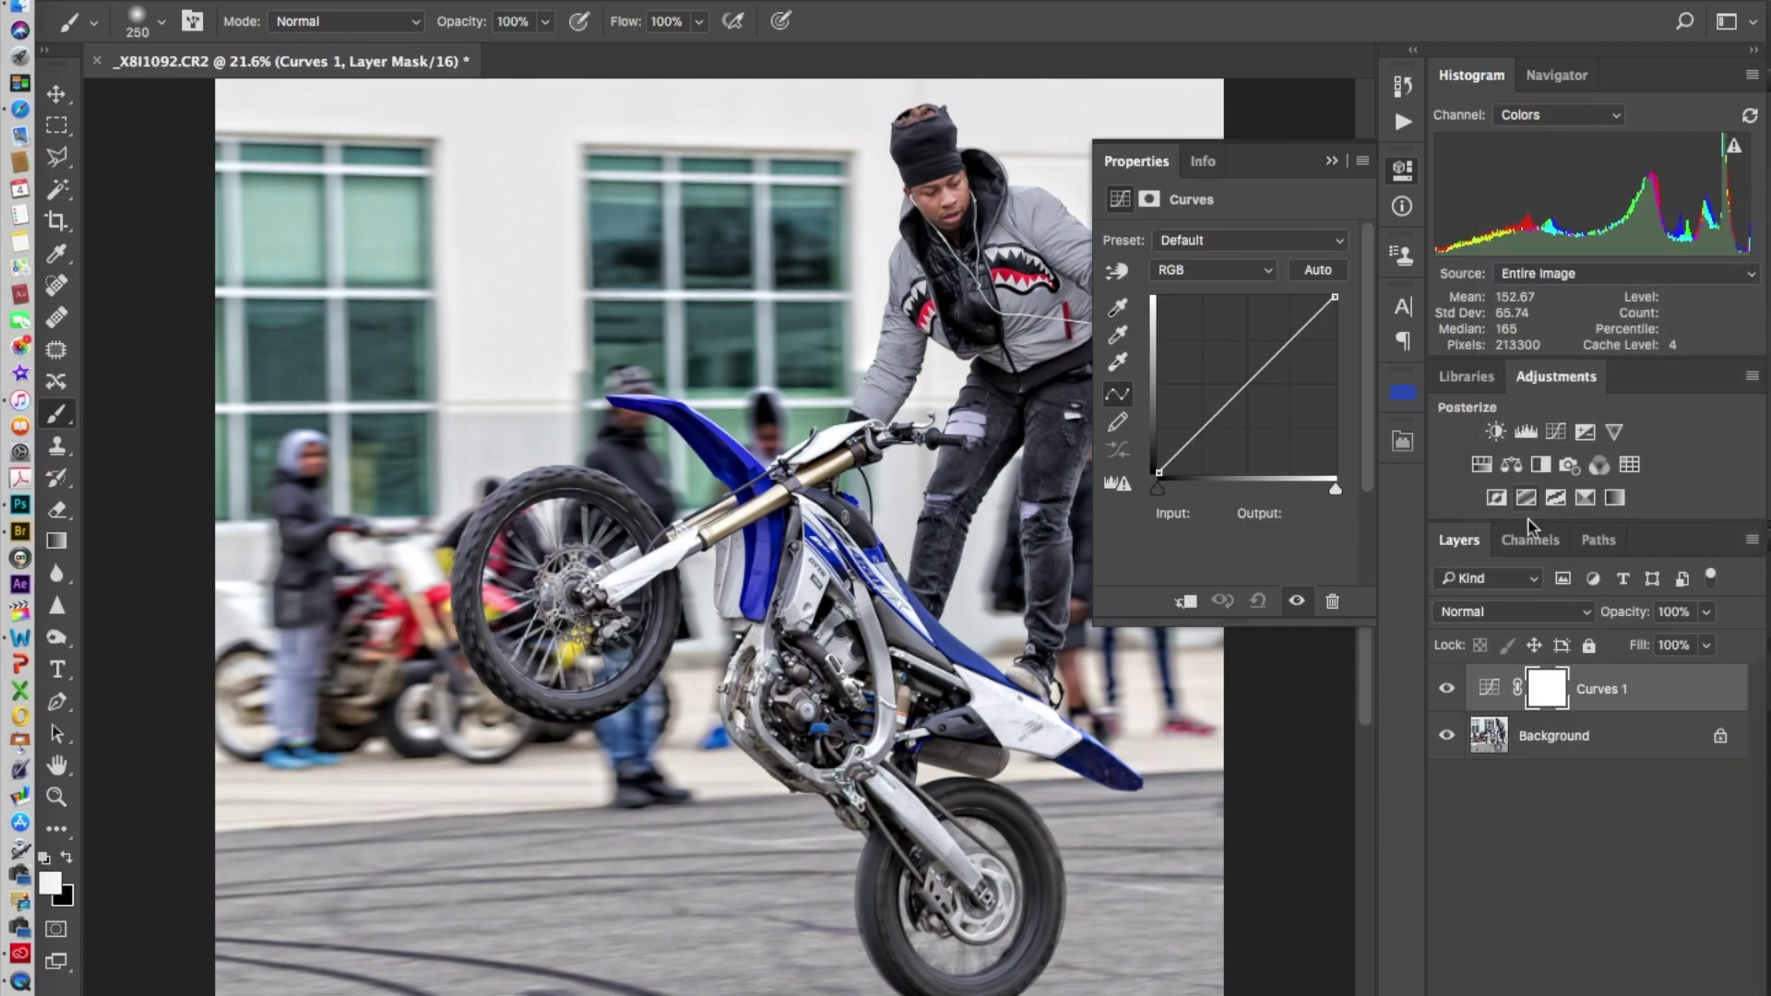
{"action": "left_click", "coordinate": [1116, 269]}
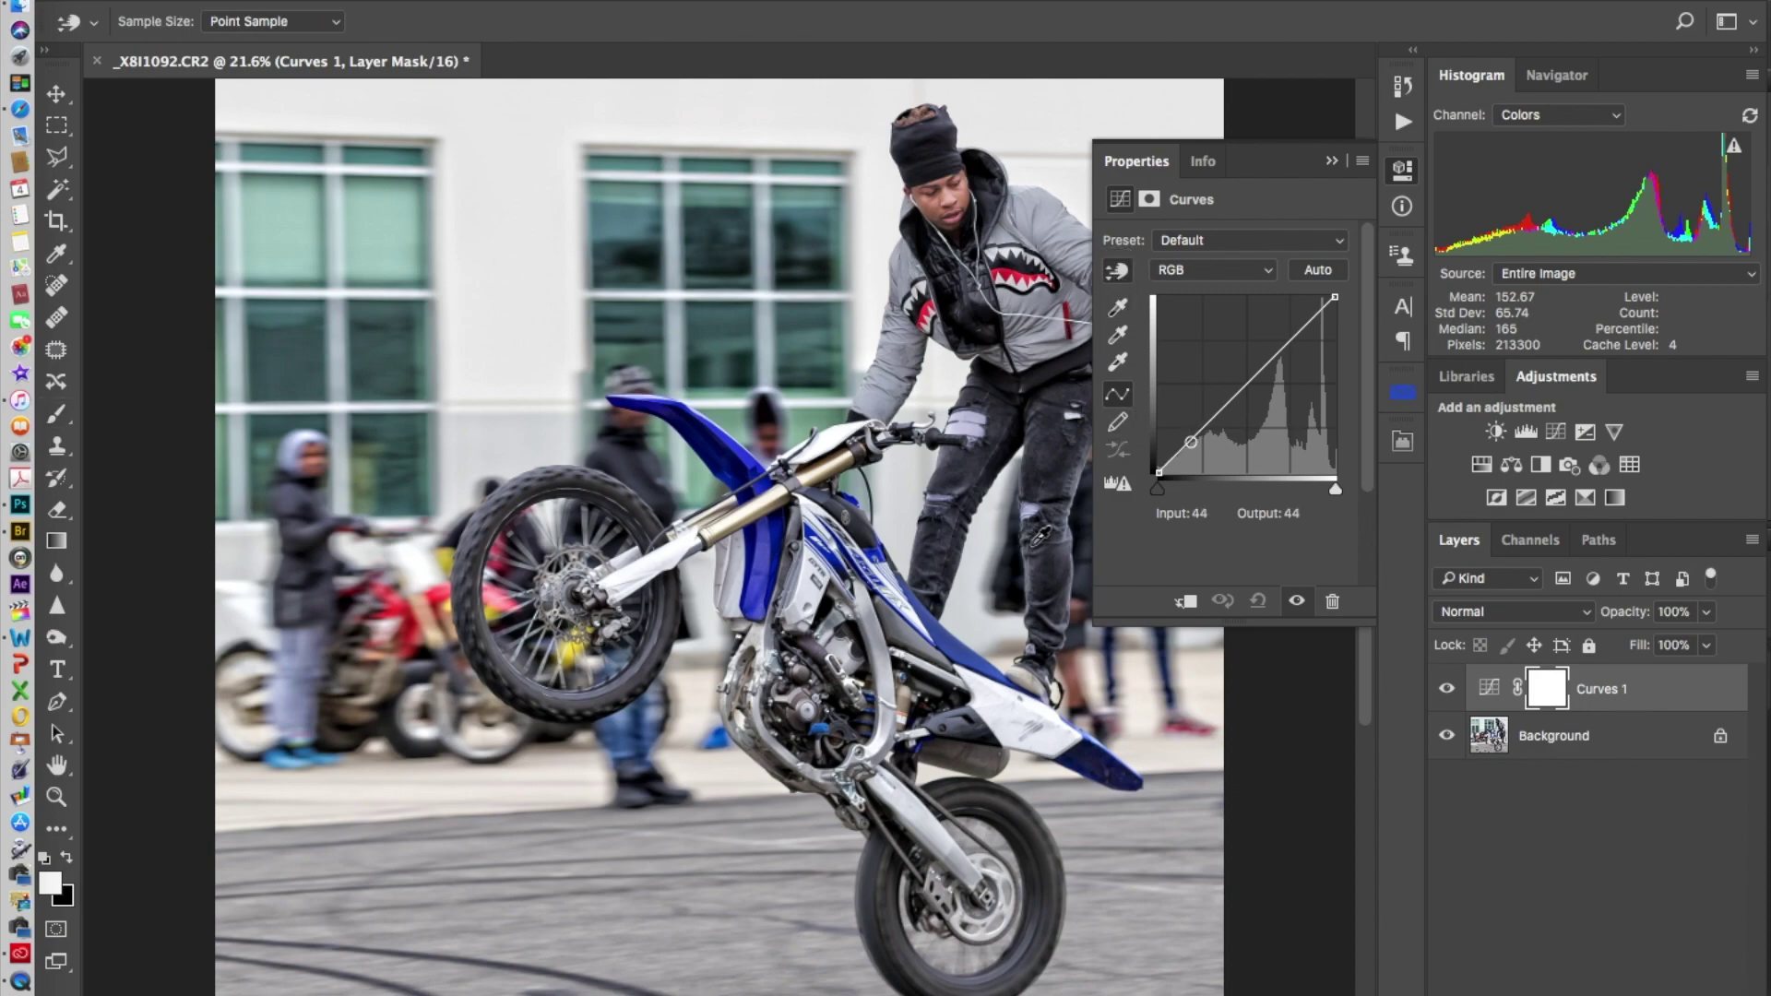
{"action": "left_click_drag", "start_coordinate": [1061, 474], "coordinate": [1066, 477]}
{"action": "key", "text": "super+i"}
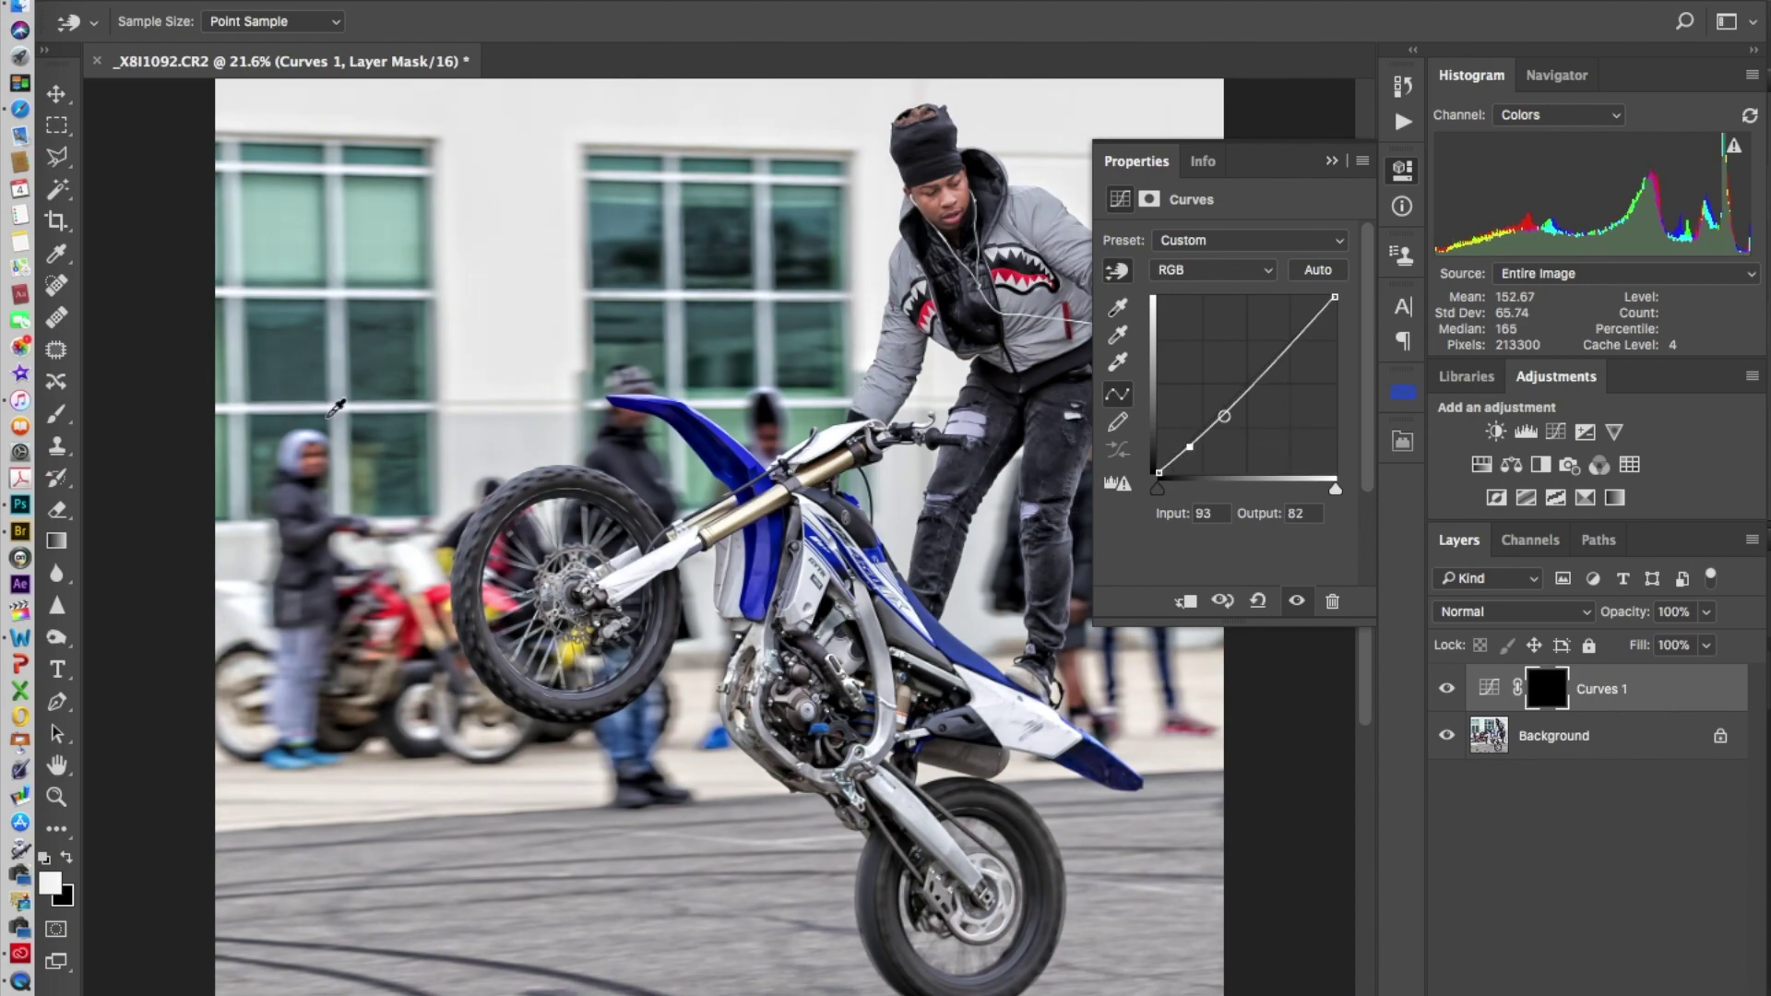
Paint white on the Curves mask over the rider's jeans and the body of the blue motorcycle
{"action": "left_click", "coordinate": [56, 413]}
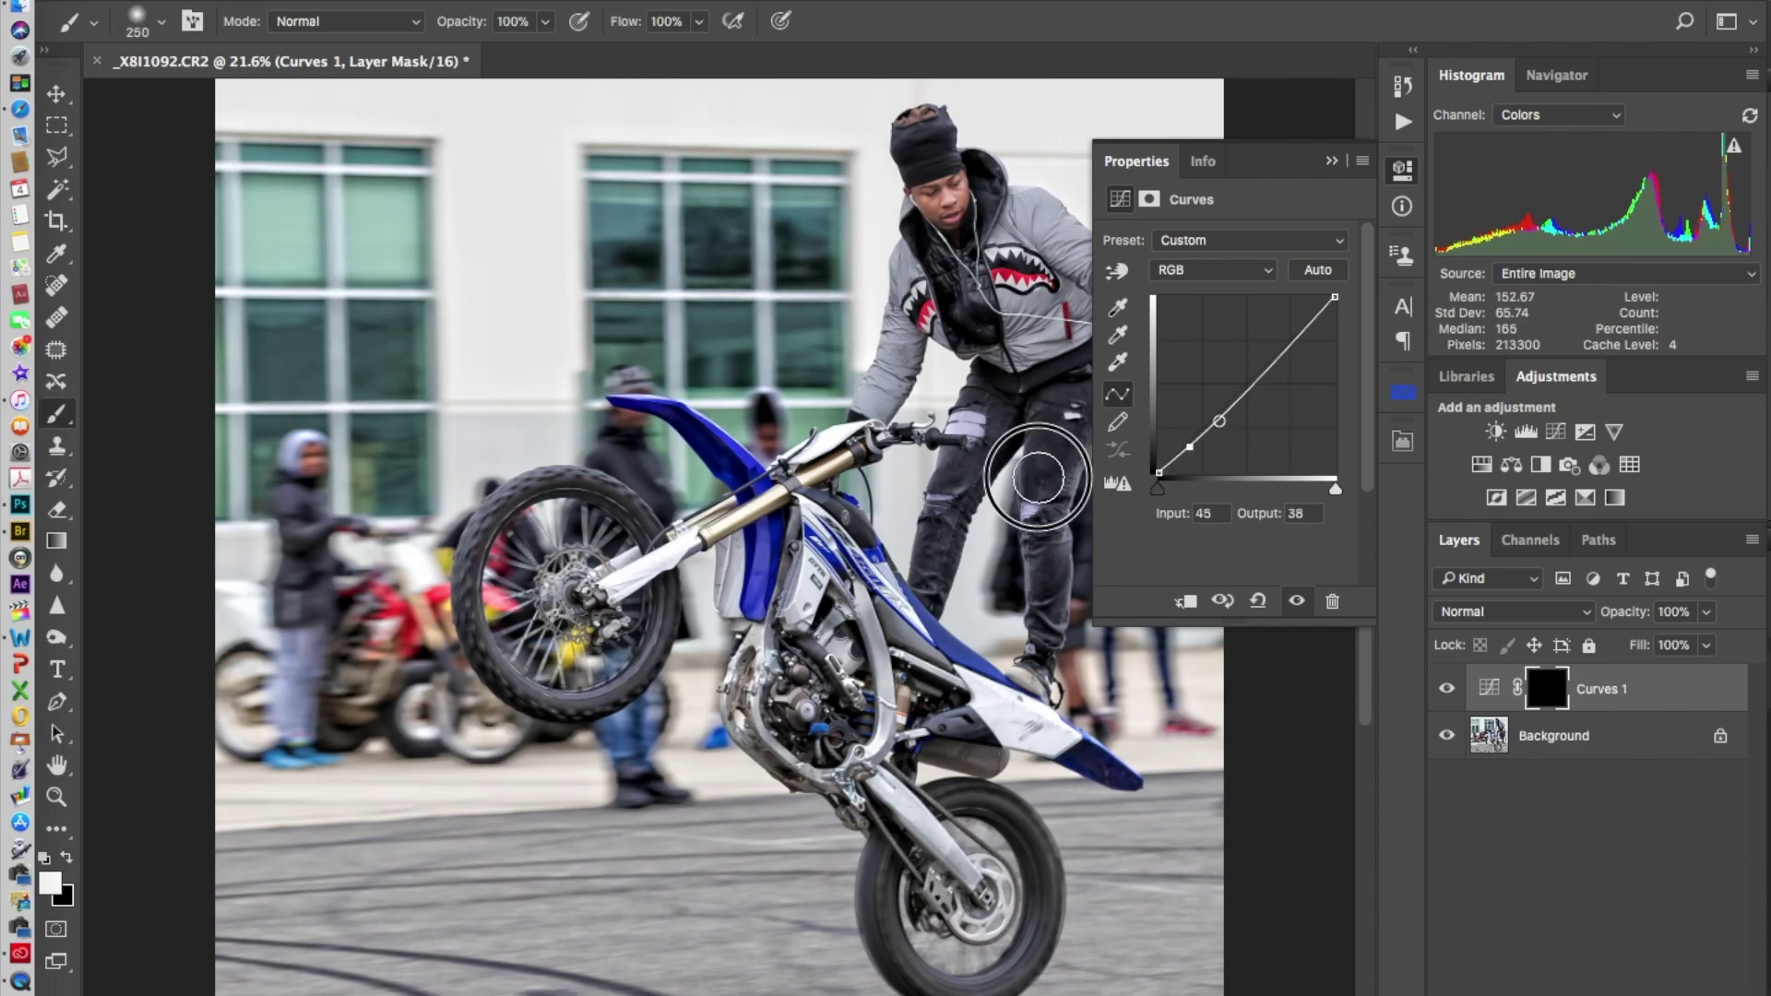
{"action": "mouse_move", "coordinate": [1035, 467]}
{"action": "left_mouse_down"}
{"action": "mouse_move", "coordinate": [1047, 569]}
{"action": "mouse_move", "coordinate": [899, 595]}
{"action": "mouse_move", "coordinate": [1000, 392]}
{"action": "mouse_move", "coordinate": [977, 423]}
{"action": "left_mouse_up"}
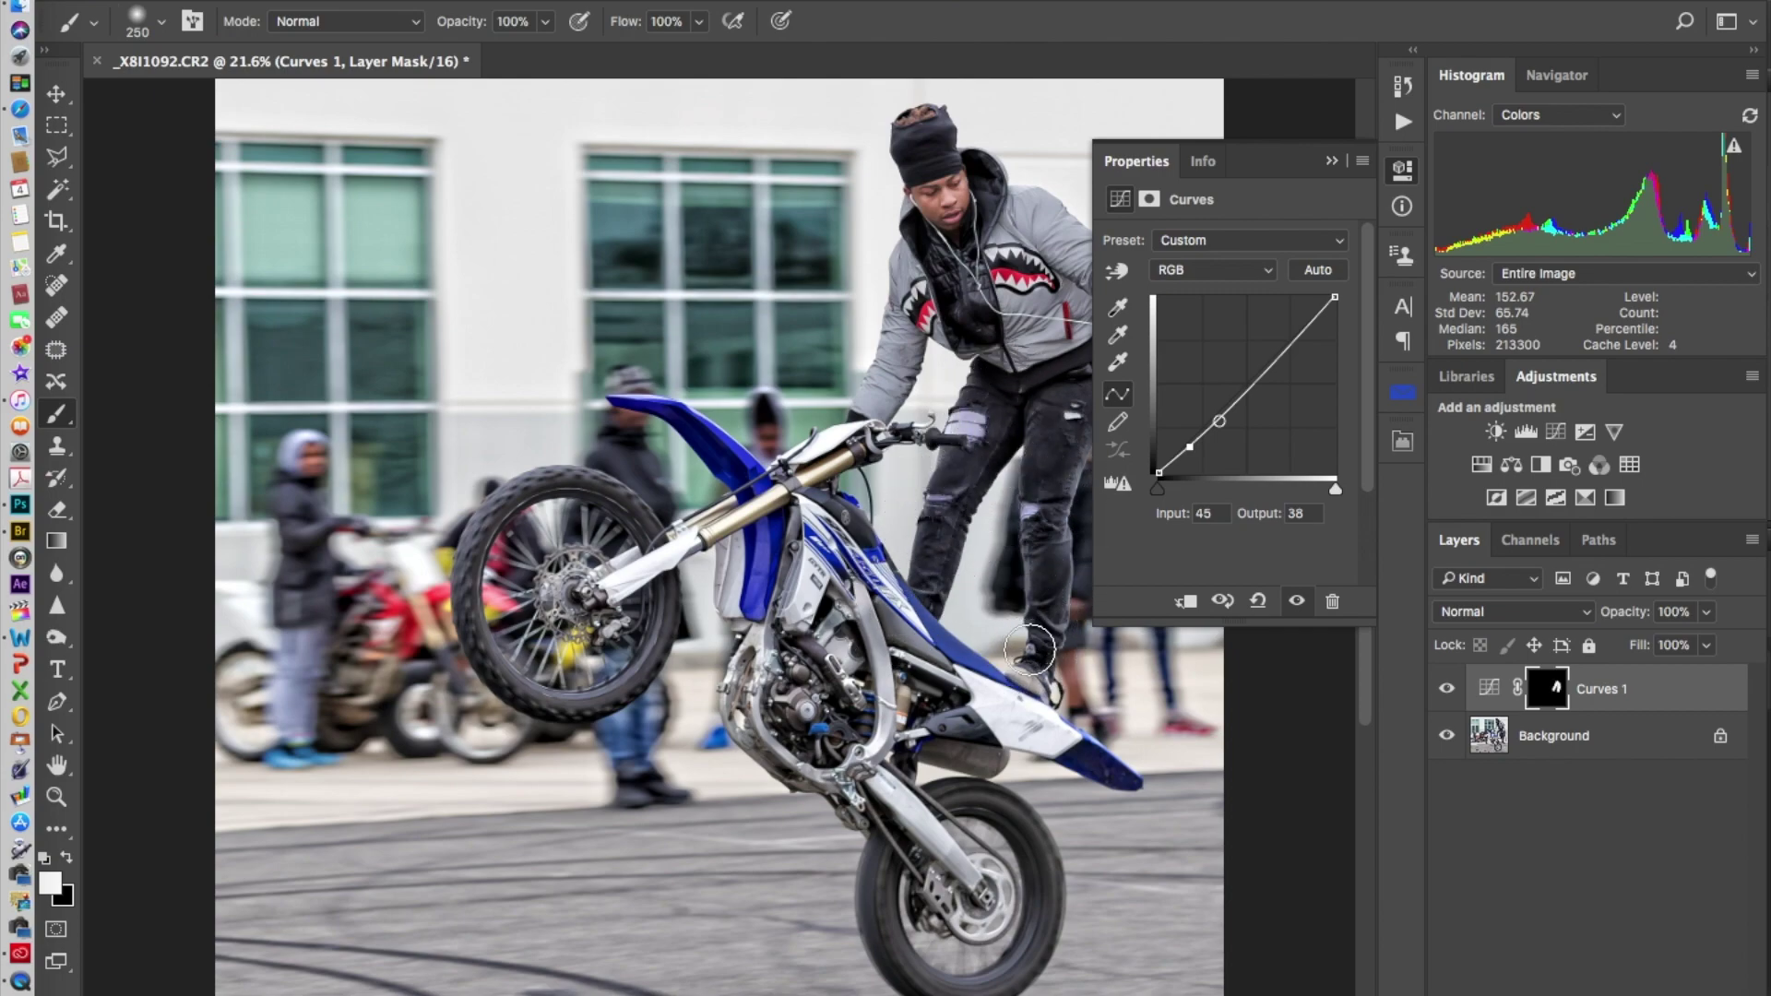
{"action": "mouse_move", "coordinate": [965, 649]}
{"action": "left_mouse_down"}
{"action": "mouse_move", "coordinate": [832, 523]}
{"action": "mouse_move", "coordinate": [788, 546]}
{"action": "mouse_move", "coordinate": [778, 531]}
{"action": "mouse_move", "coordinate": [788, 568]}
{"action": "mouse_move", "coordinate": [701, 426]}
{"action": "mouse_move", "coordinate": [742, 464]}
{"action": "mouse_move", "coordinate": [788, 643]}
{"action": "mouse_move", "coordinate": [720, 636]}
{"action": "left_mouse_up"}
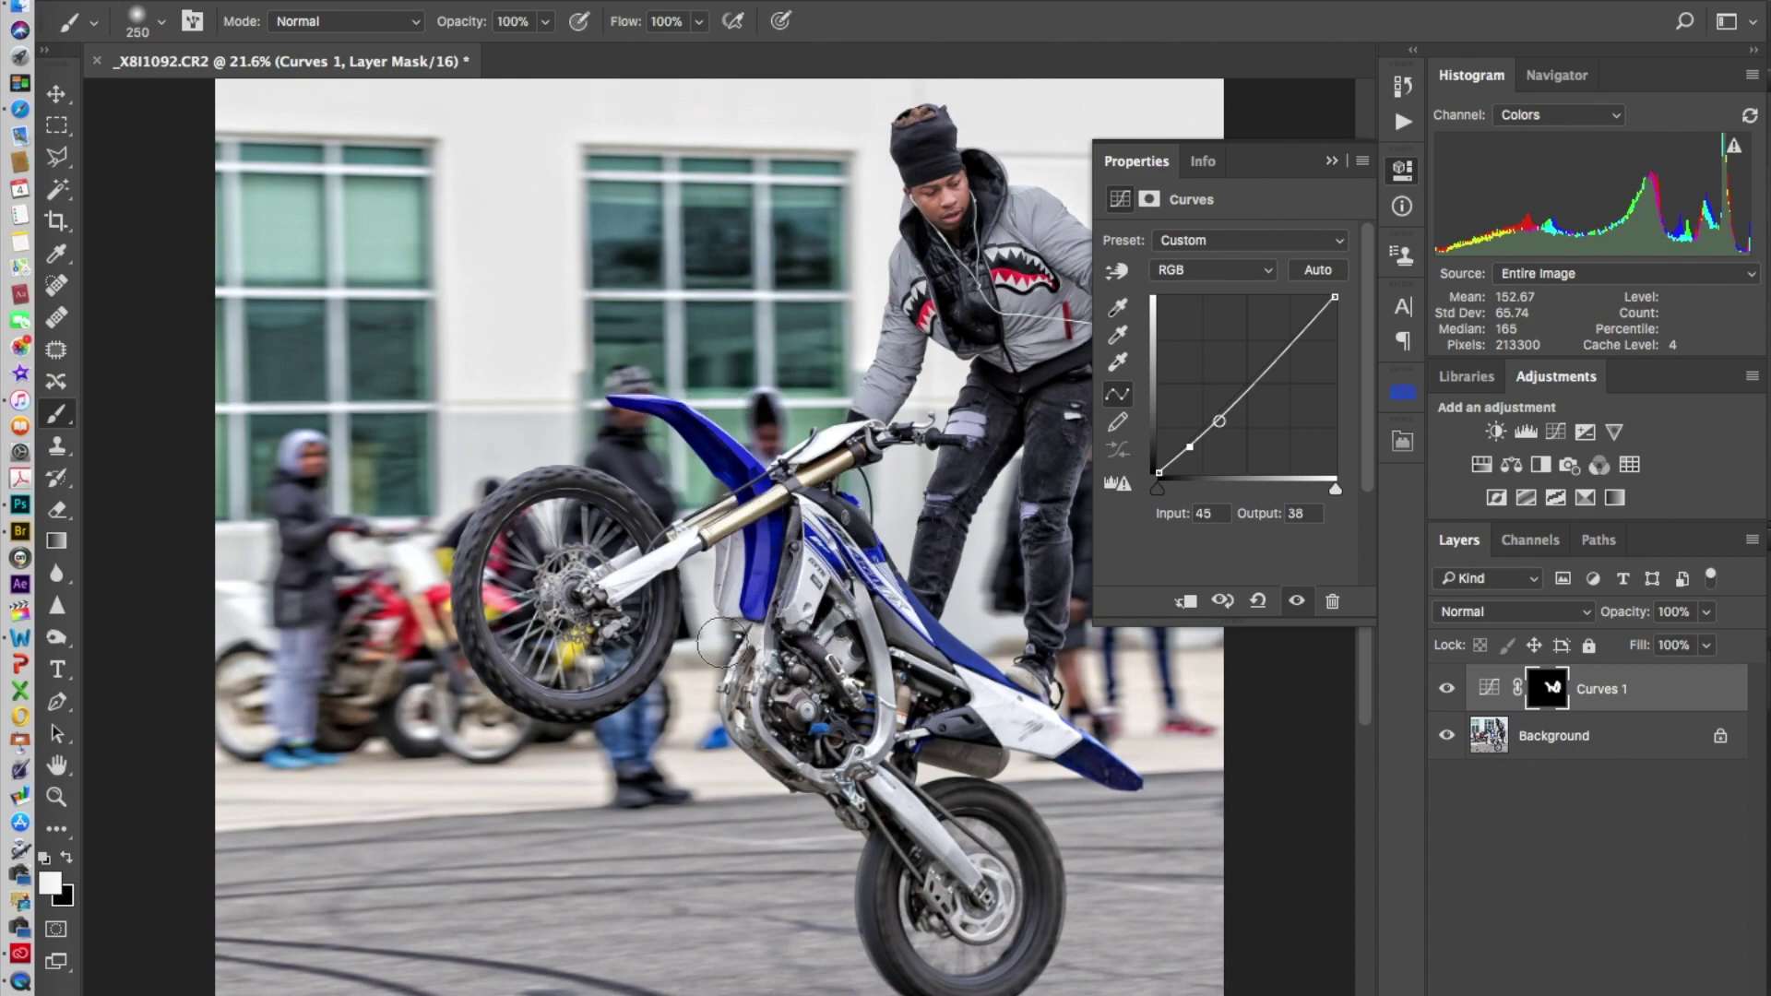
Paint white on the Curves mask over the background bystanders and the parked red bikes
{"action": "mouse_move", "coordinate": [297, 533]}
{"action": "left_mouse_down"}
{"action": "mouse_move", "coordinate": [329, 578]}
{"action": "mouse_move", "coordinate": [291, 657]}
{"action": "mouse_move", "coordinate": [304, 748]}
{"action": "mouse_move", "coordinate": [322, 631]}
{"action": "left_mouse_up"}
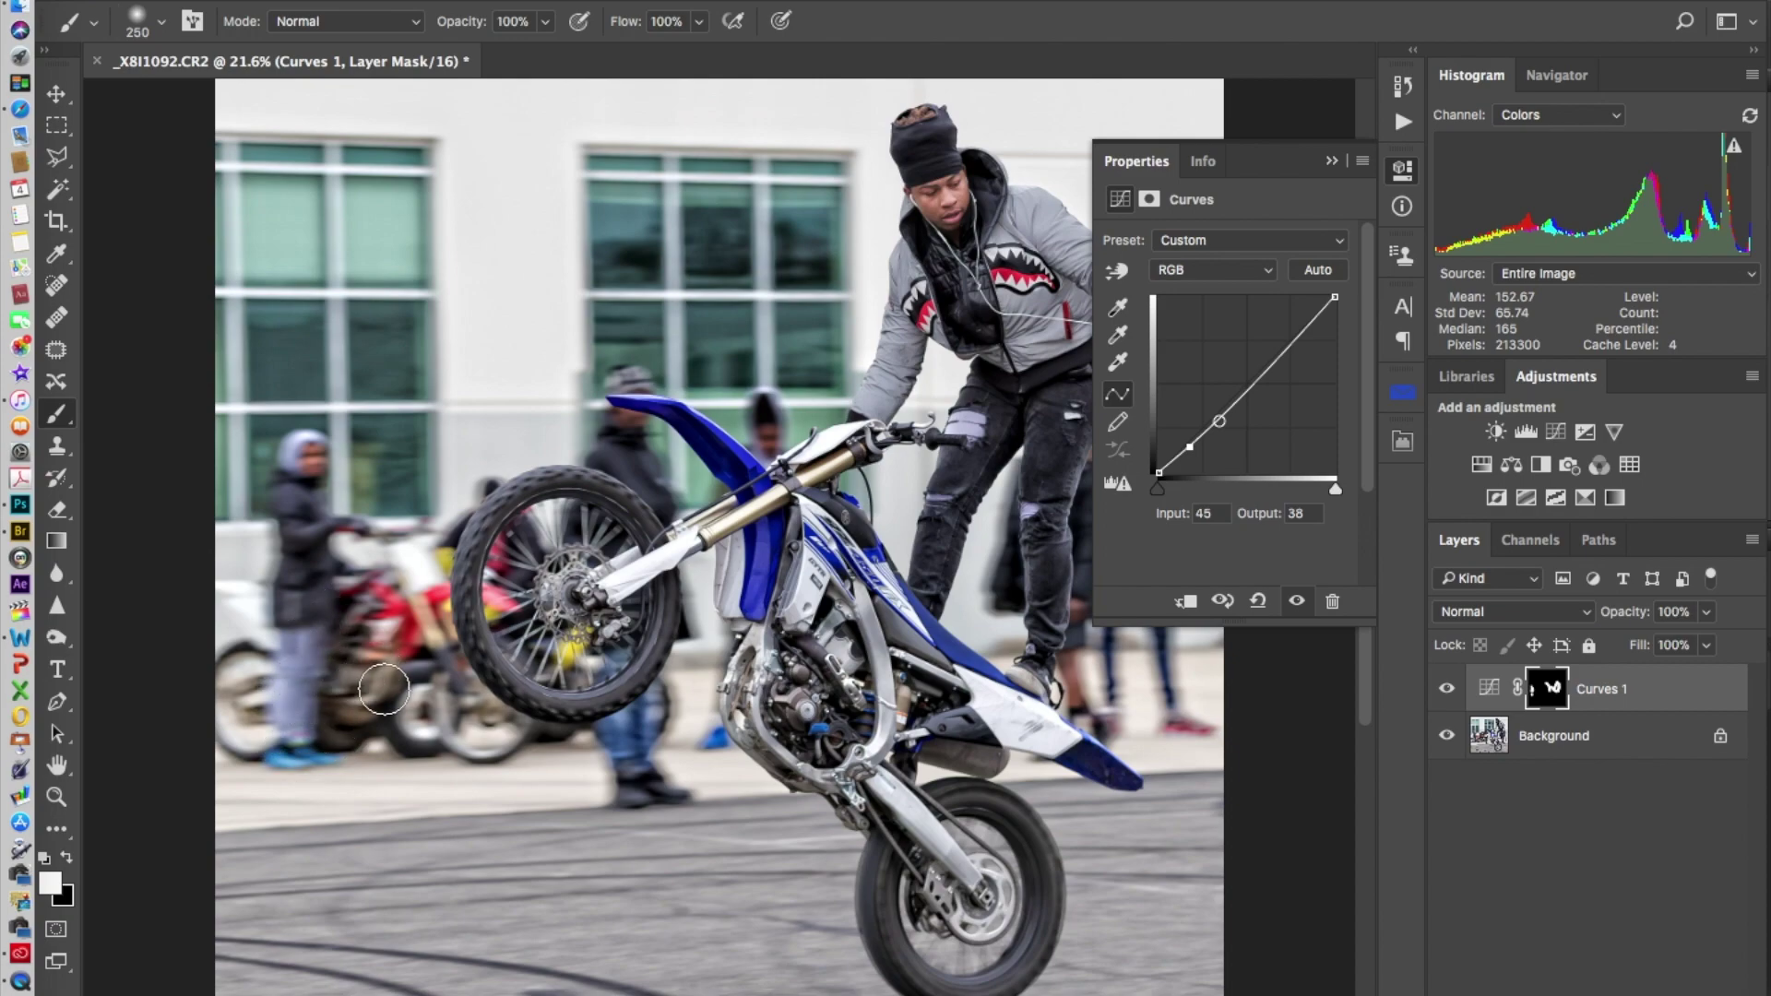
{"action": "mouse_move", "coordinate": [430, 706]}
{"action": "left_mouse_down"}
{"action": "mouse_move", "coordinate": [477, 736]}
{"action": "mouse_move", "coordinate": [501, 711]}
{"action": "mouse_move", "coordinate": [432, 616]}
{"action": "mouse_move", "coordinate": [418, 531]}
{"action": "left_mouse_up"}
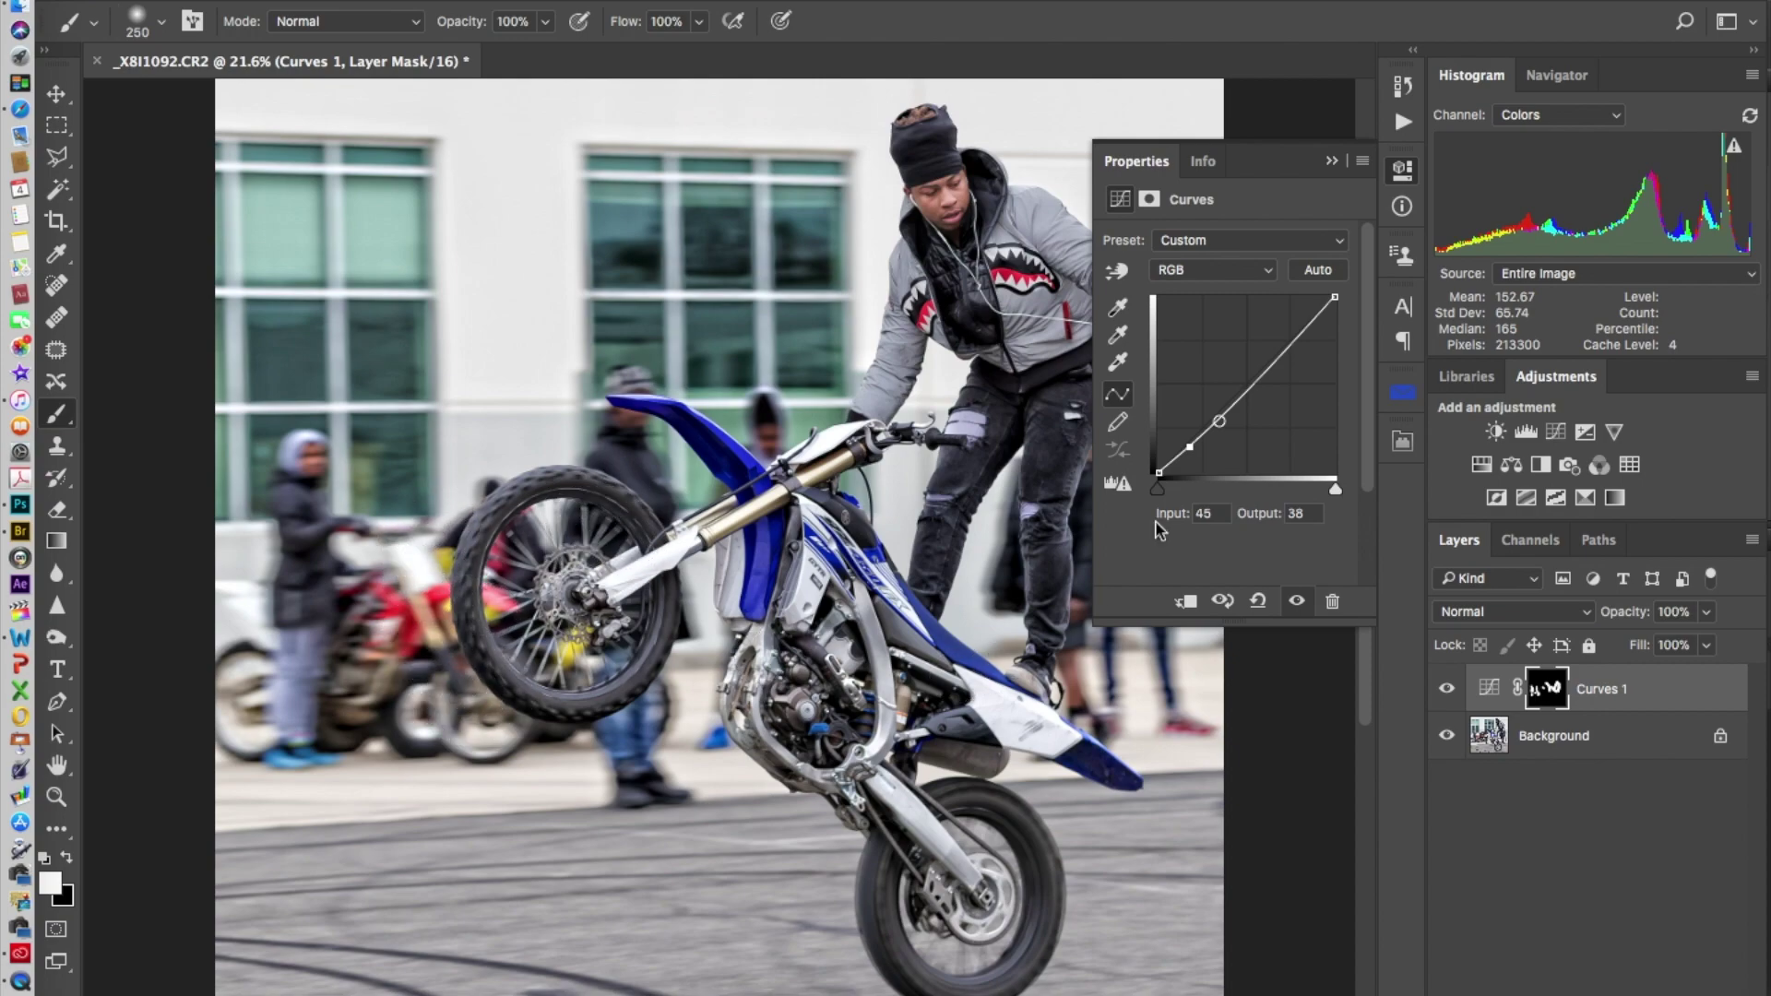
{"action": "left_click", "coordinate": [1330, 161]}
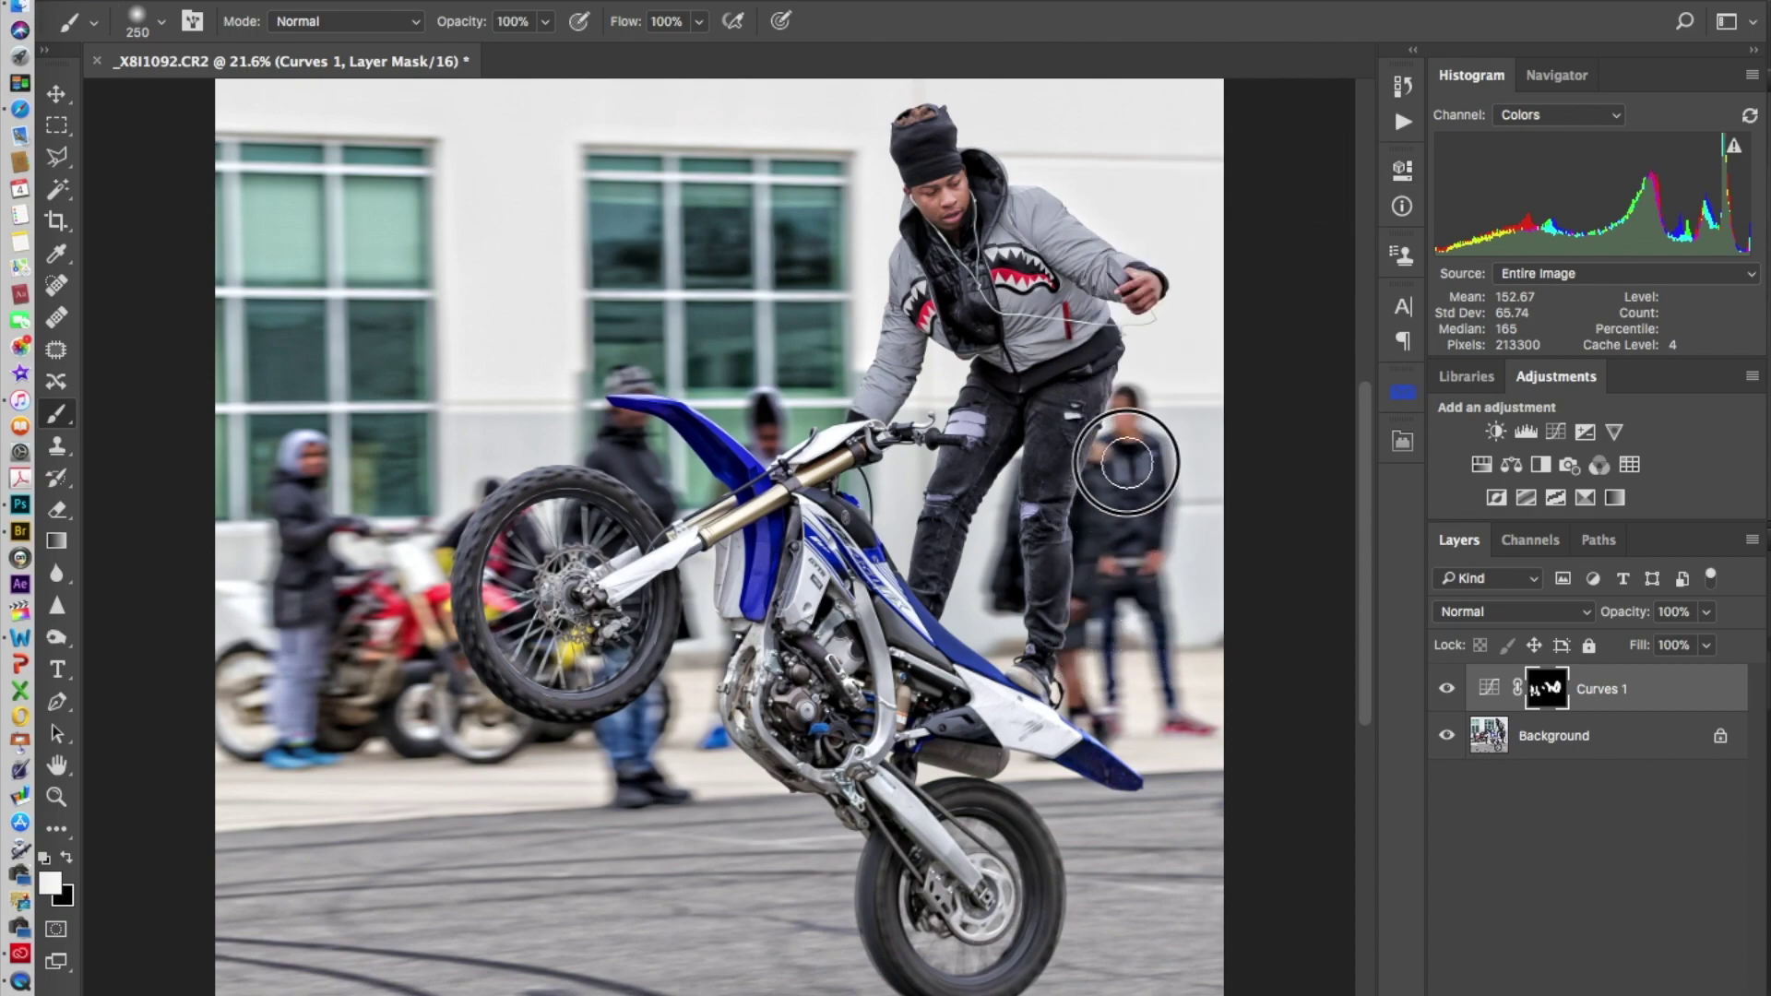
{"action": "left_click_drag", "start_coordinate": [1122, 443], "coordinate": [1085, 565]}
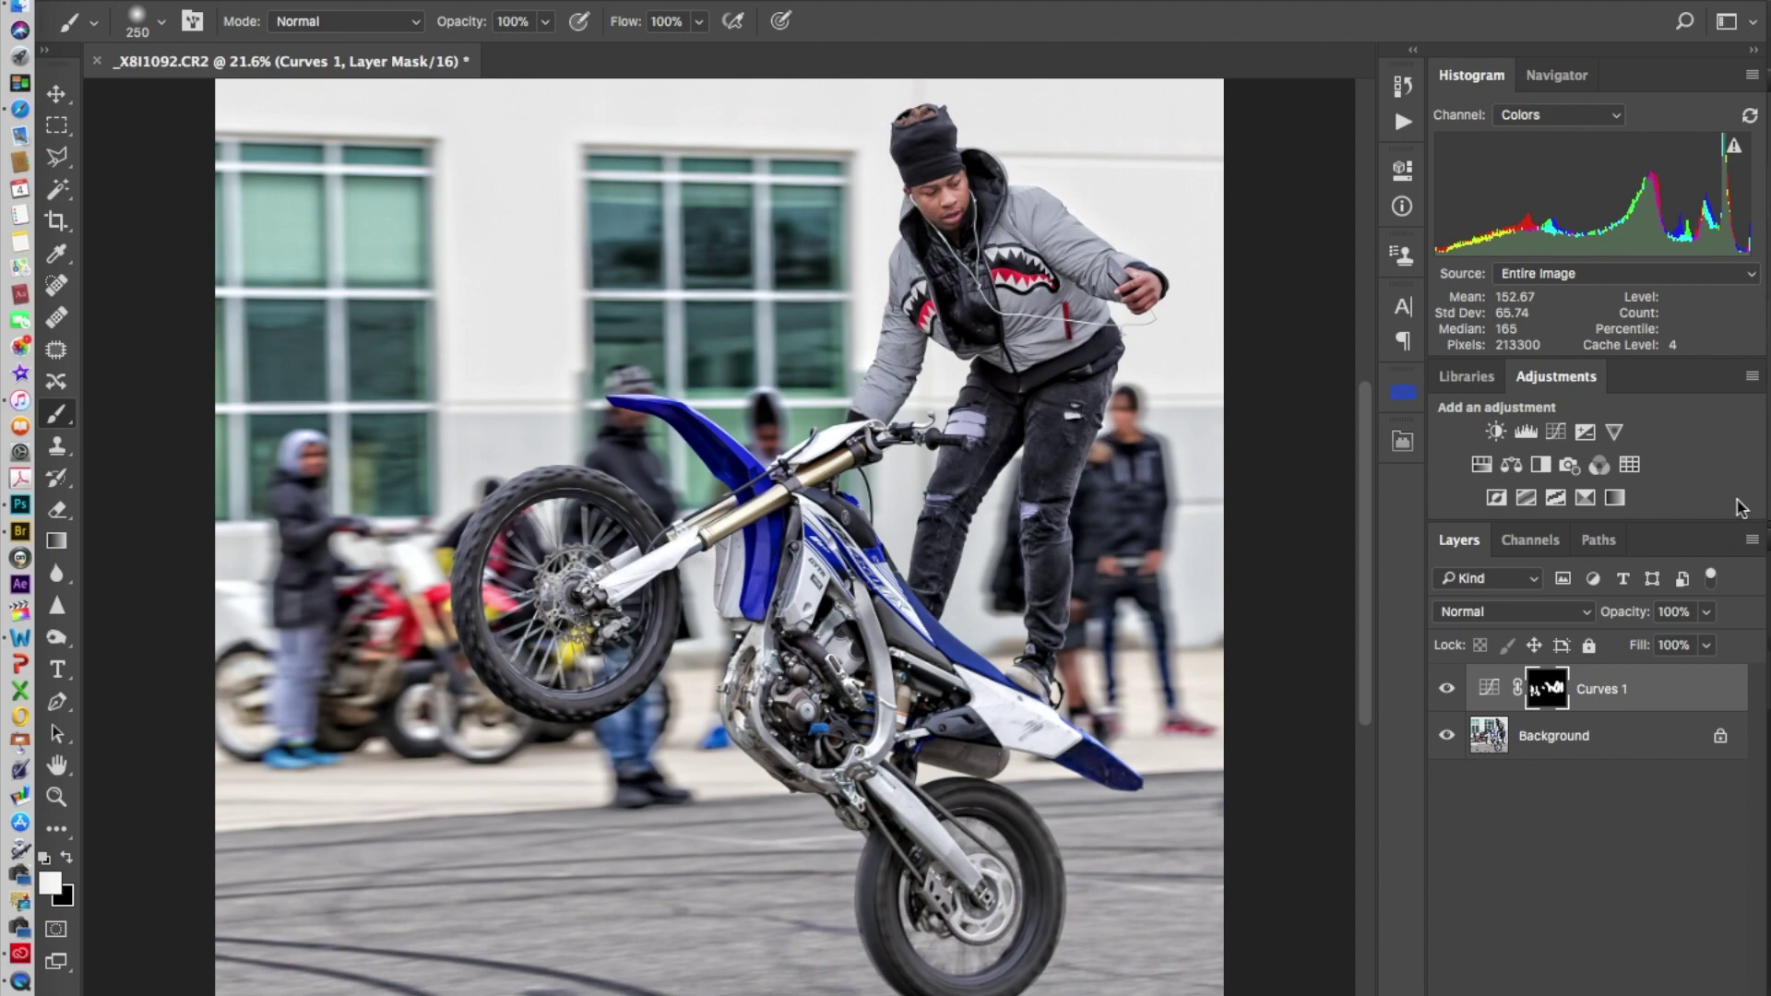
Flatten the image and save it as _X8I1092.psd in Photoshop format inside the JPEG folder
{"action": "left_click", "coordinate": [1751, 542]}
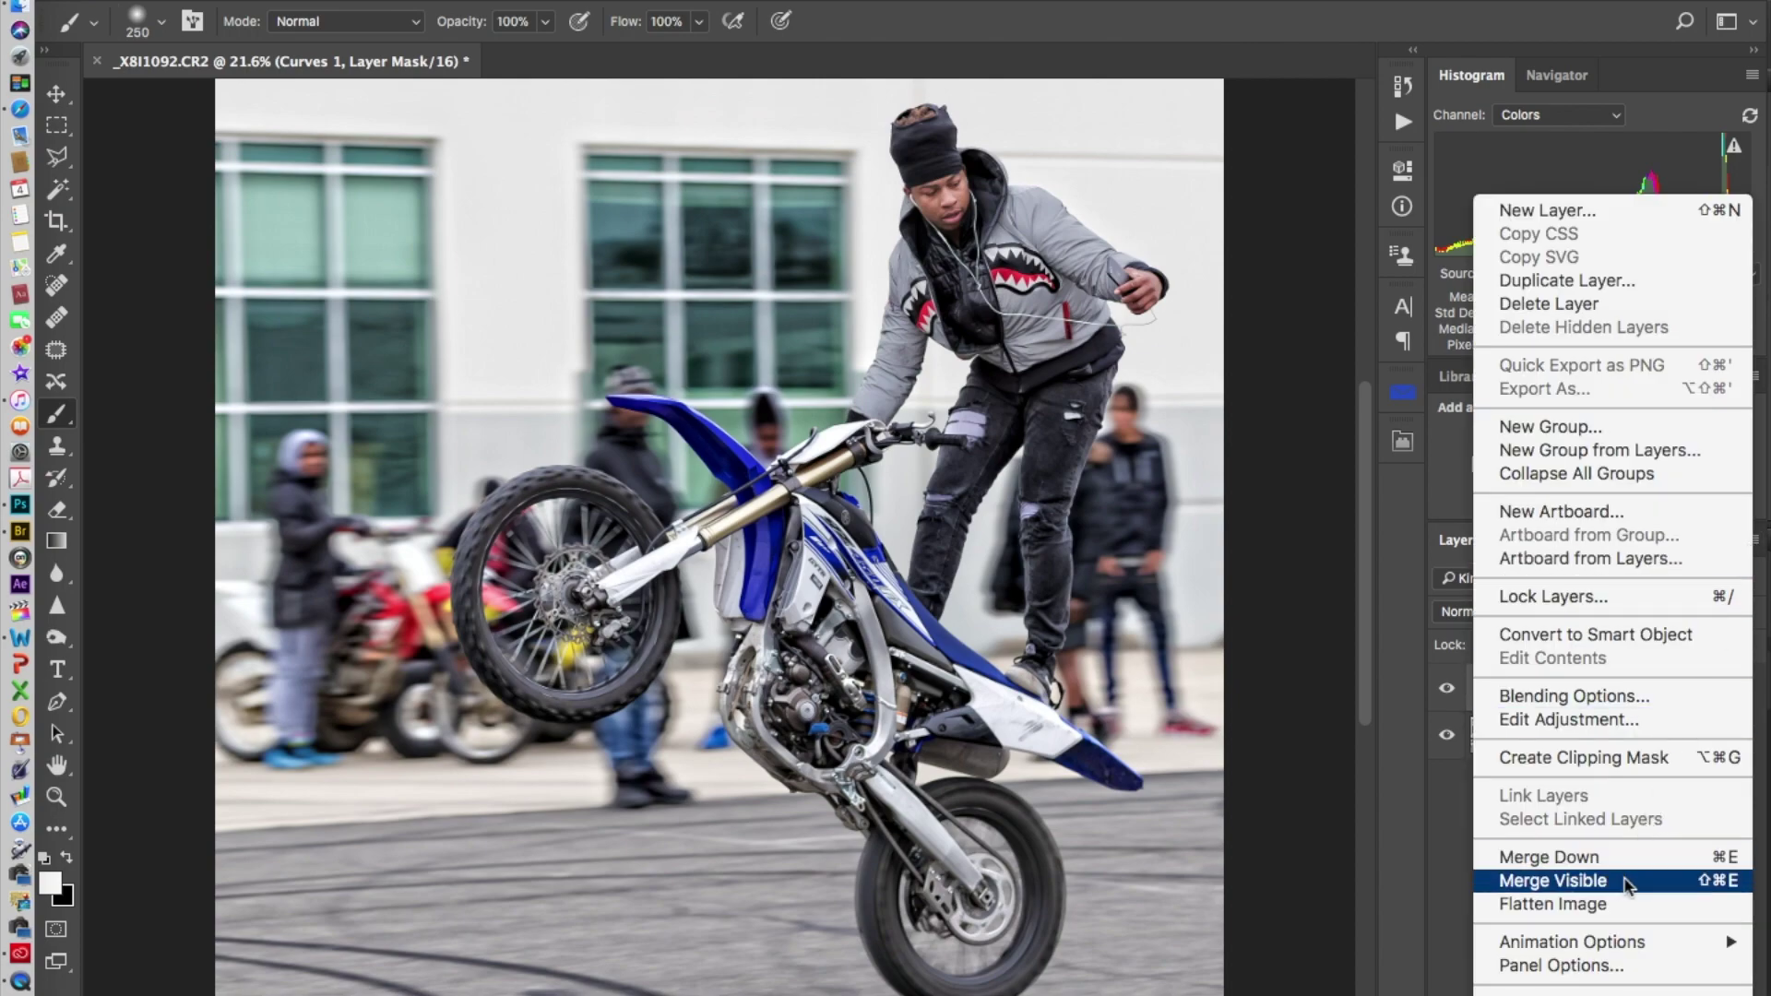
{"action": "left_click", "coordinate": [1624, 908]}
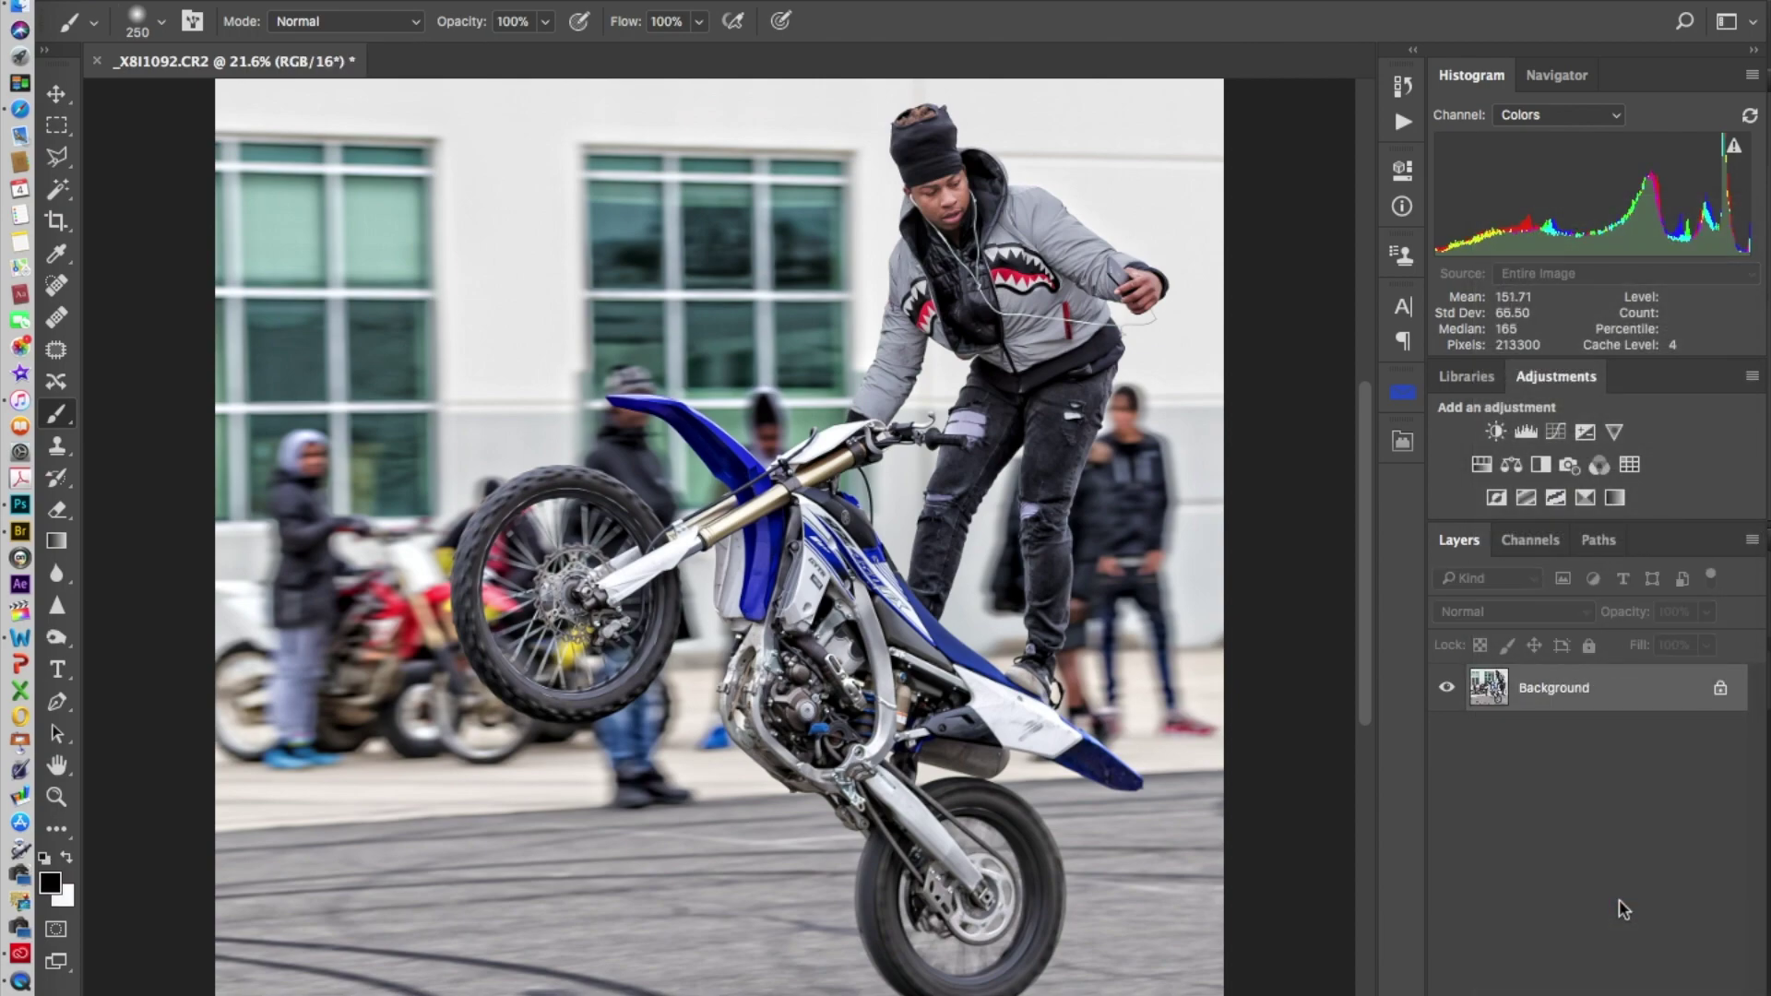
{"action": "key", "text": "super+shift+s"}
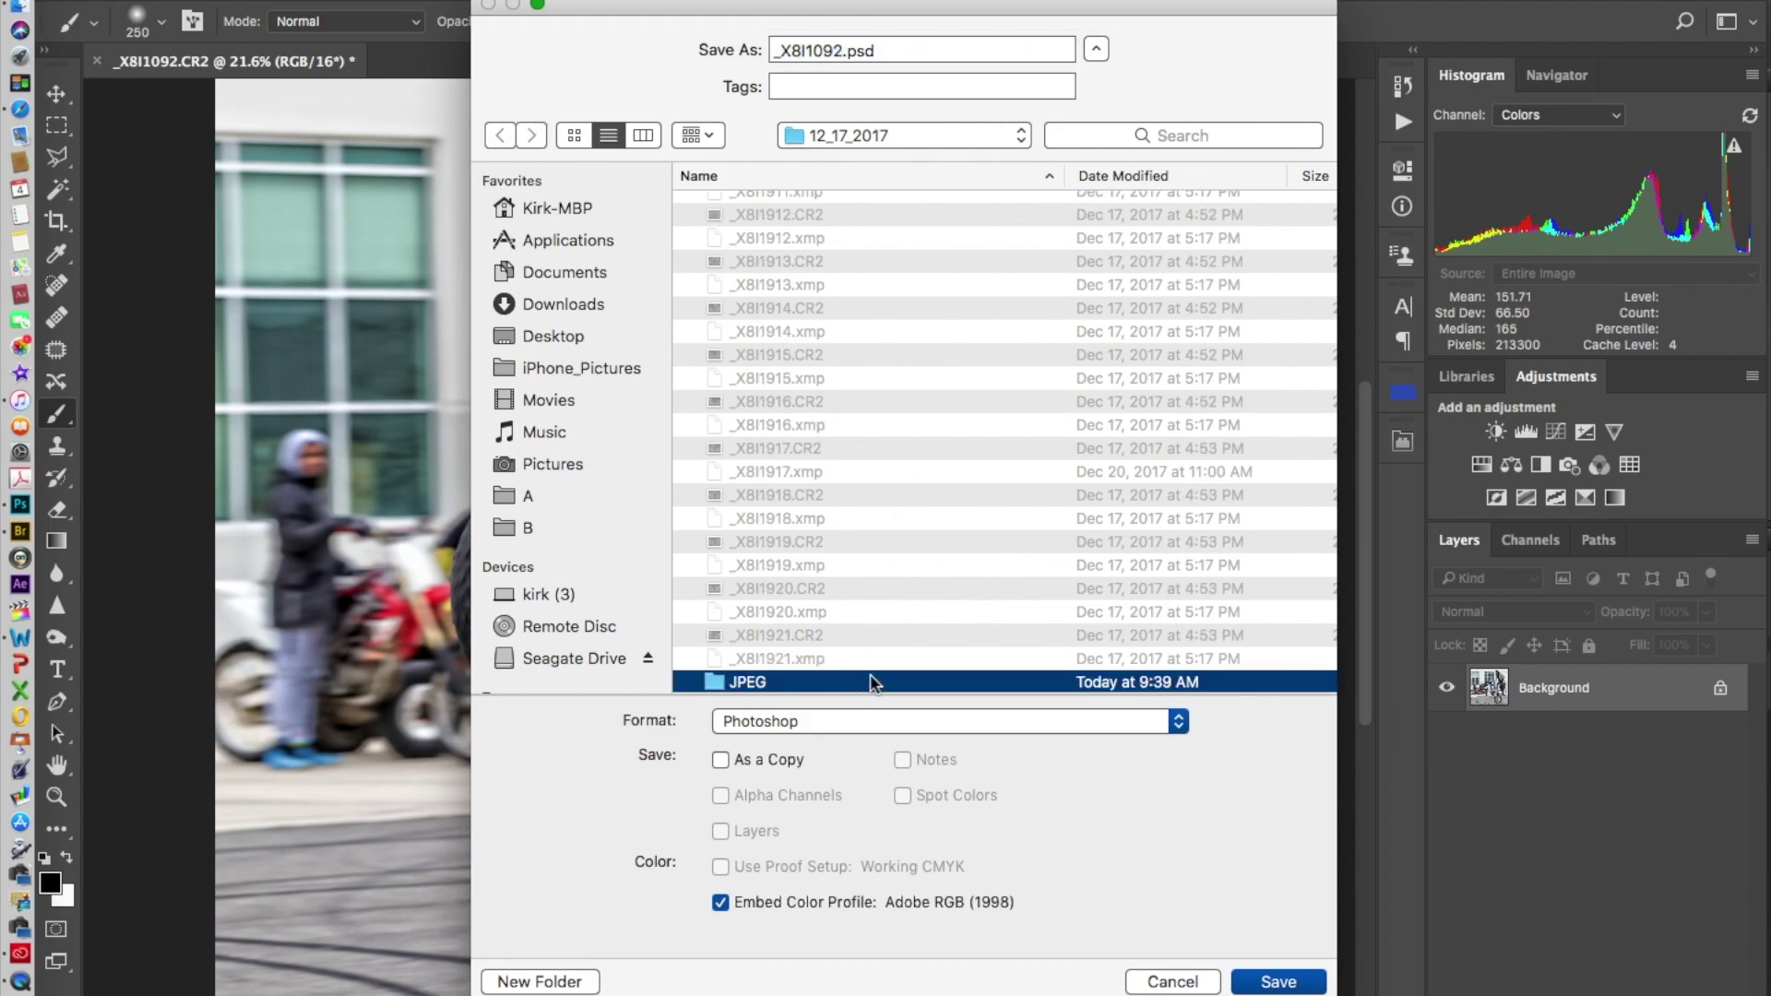
{"action": "double_click", "coordinate": [873, 682]}
{"action": "left_click", "coordinate": [1291, 983]}
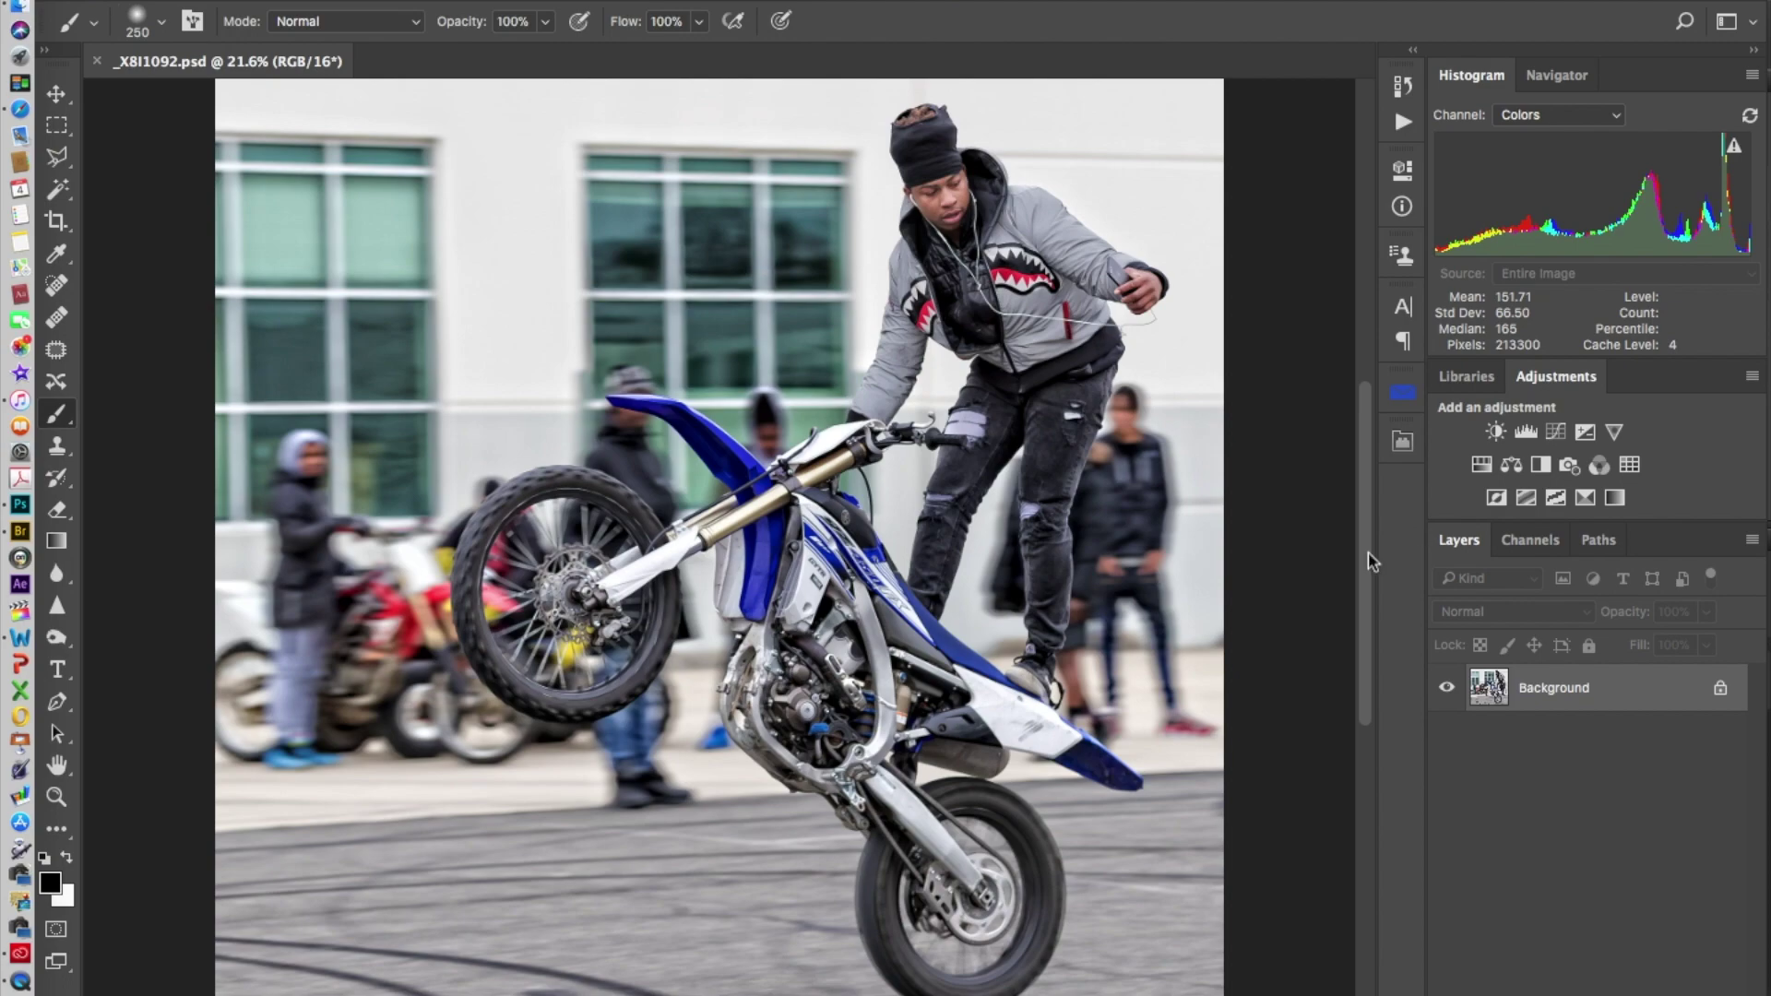
Add a new Curves layer darkening the rear tire's tones to input 70, output 60, and invert its mask to black
{"action": "left_click", "coordinate": [1555, 431]}
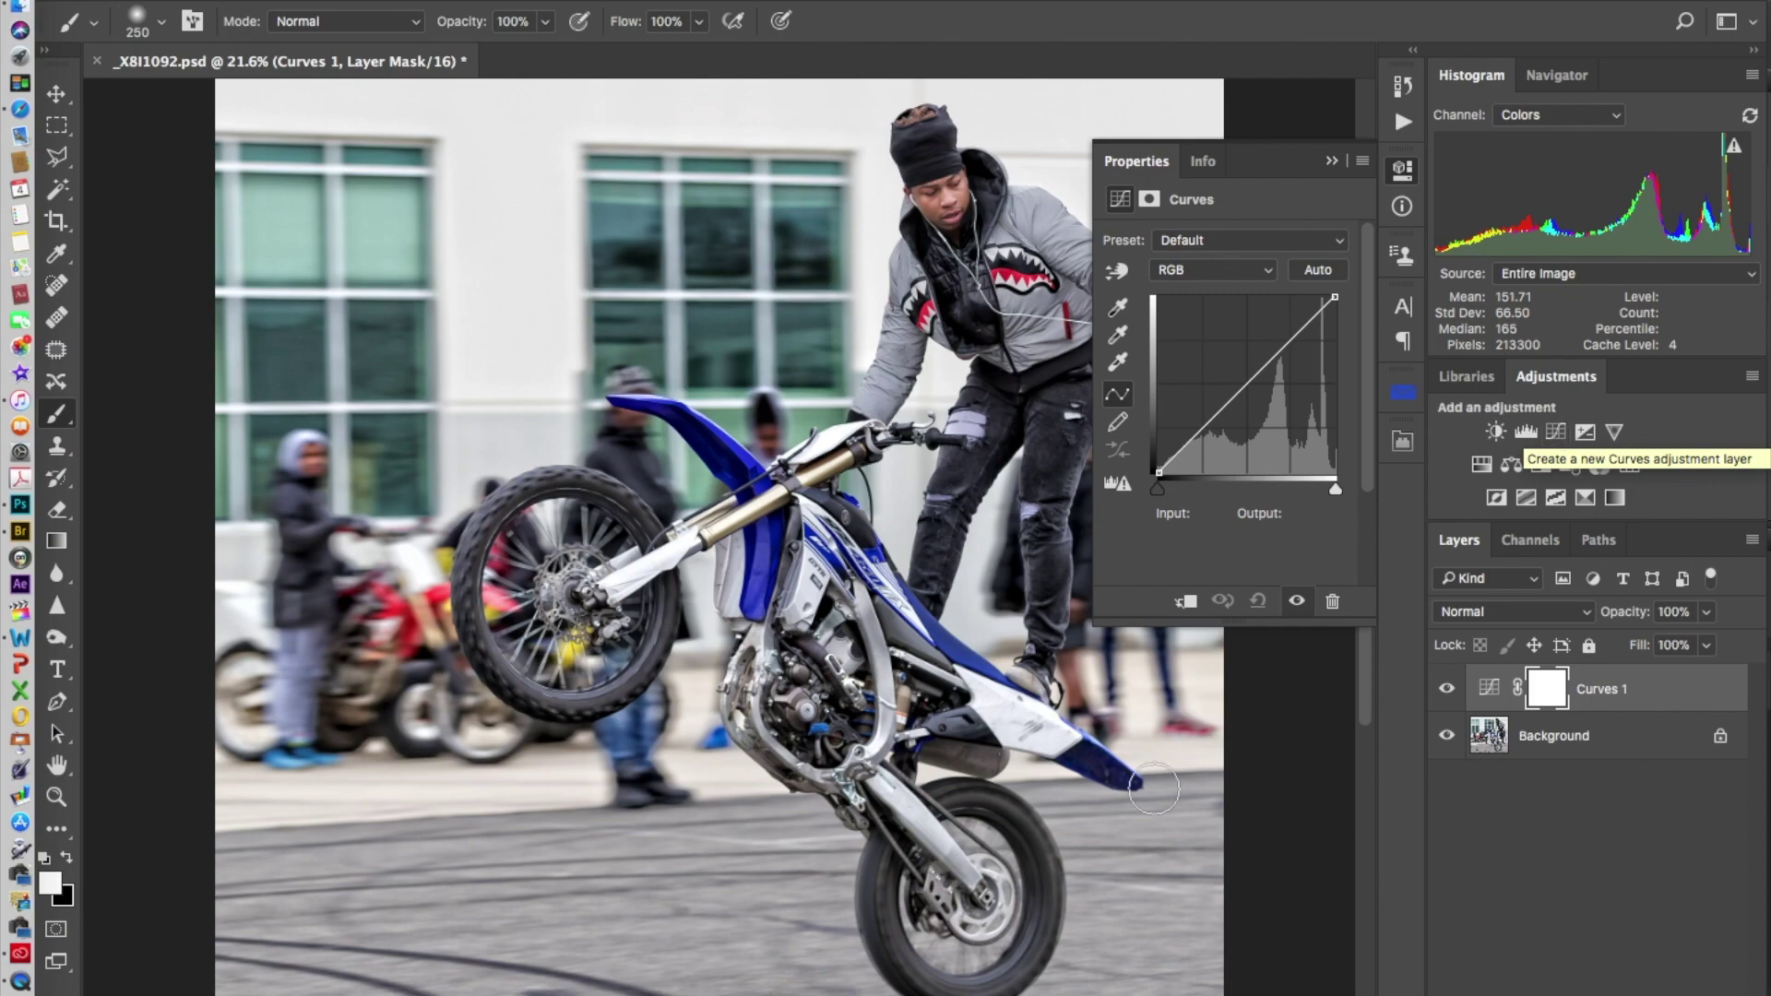
{"action": "left_click", "coordinate": [1118, 271]}
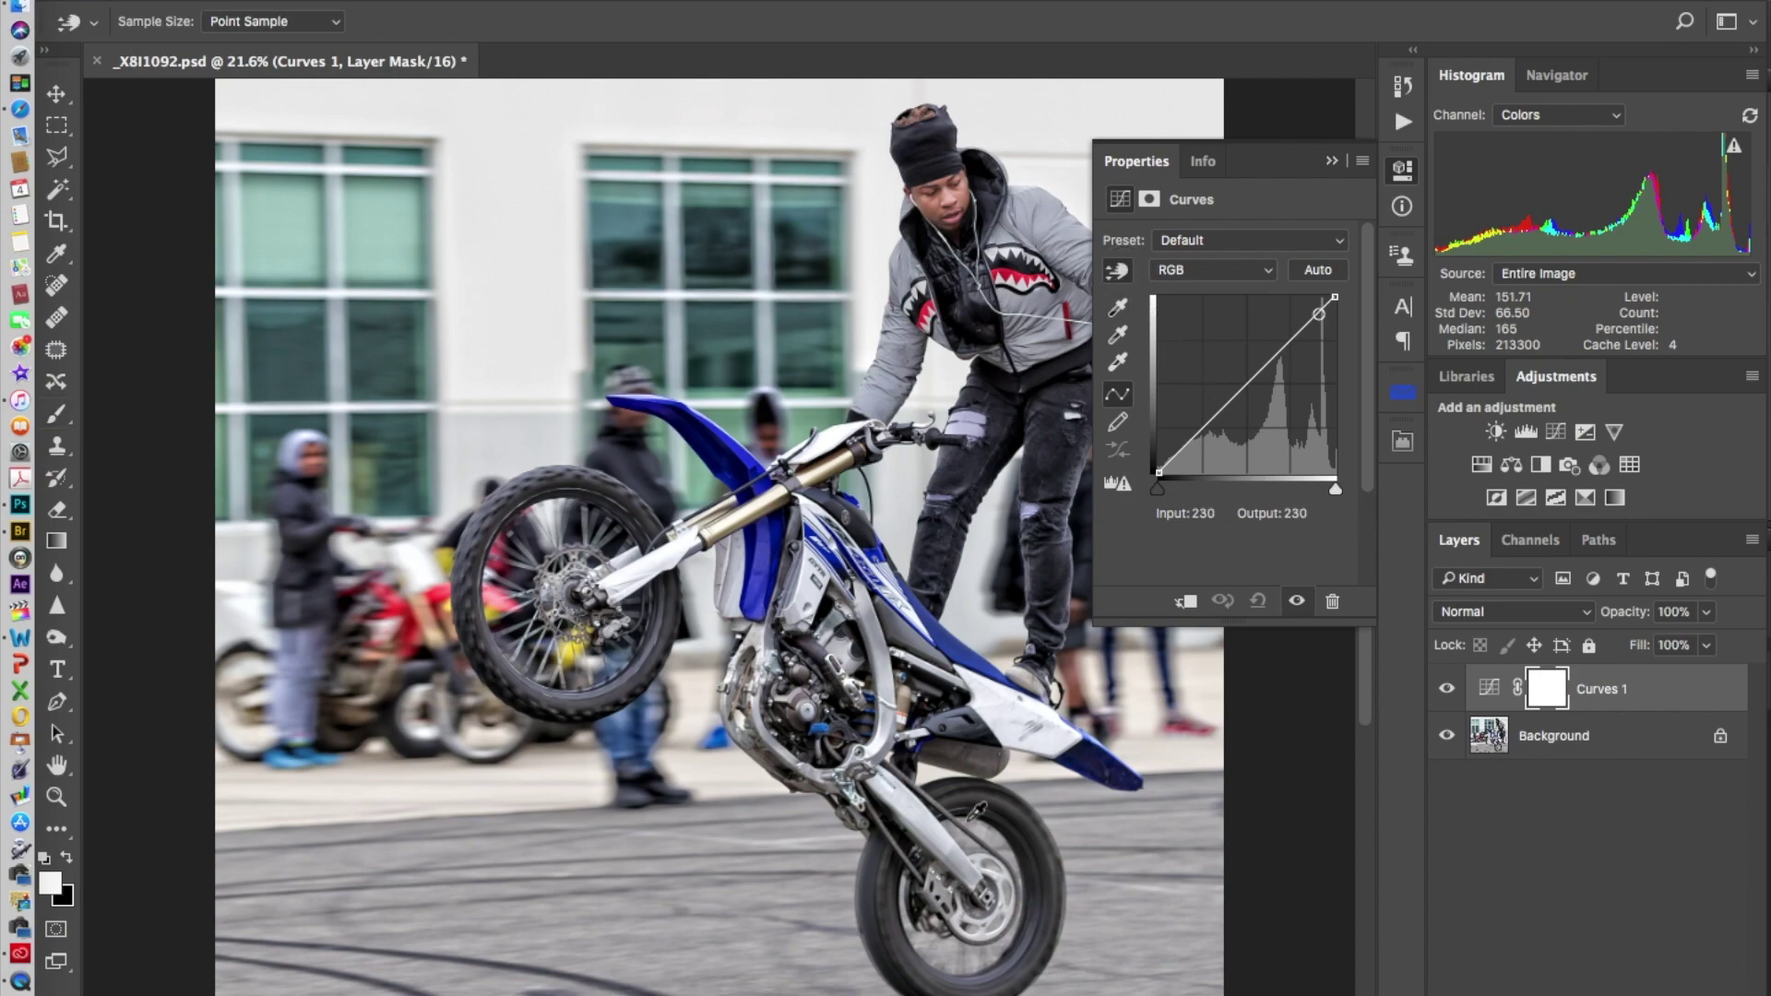
{"action": "left_click_drag", "start_coordinate": [883, 891], "coordinate": [883, 903]}
{"action": "key", "text": "shift+Left"}
{"action": "key", "text": "shift+Down"}
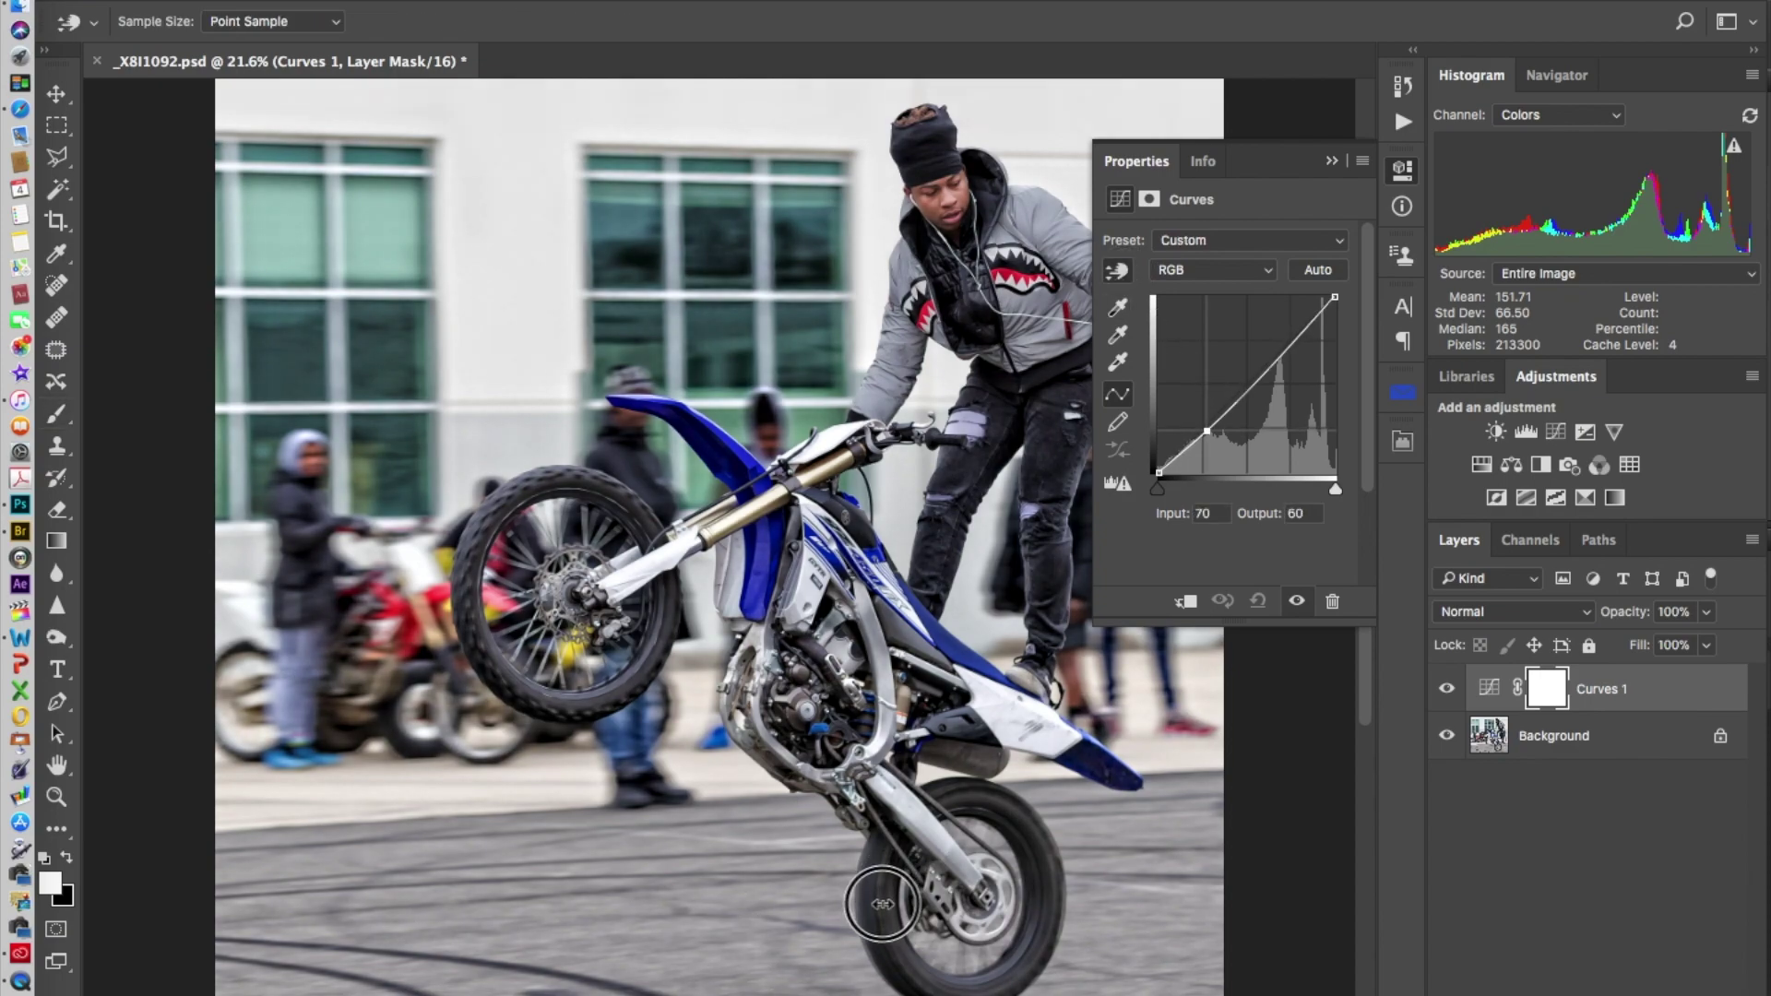
{"action": "key", "text": "super+i"}
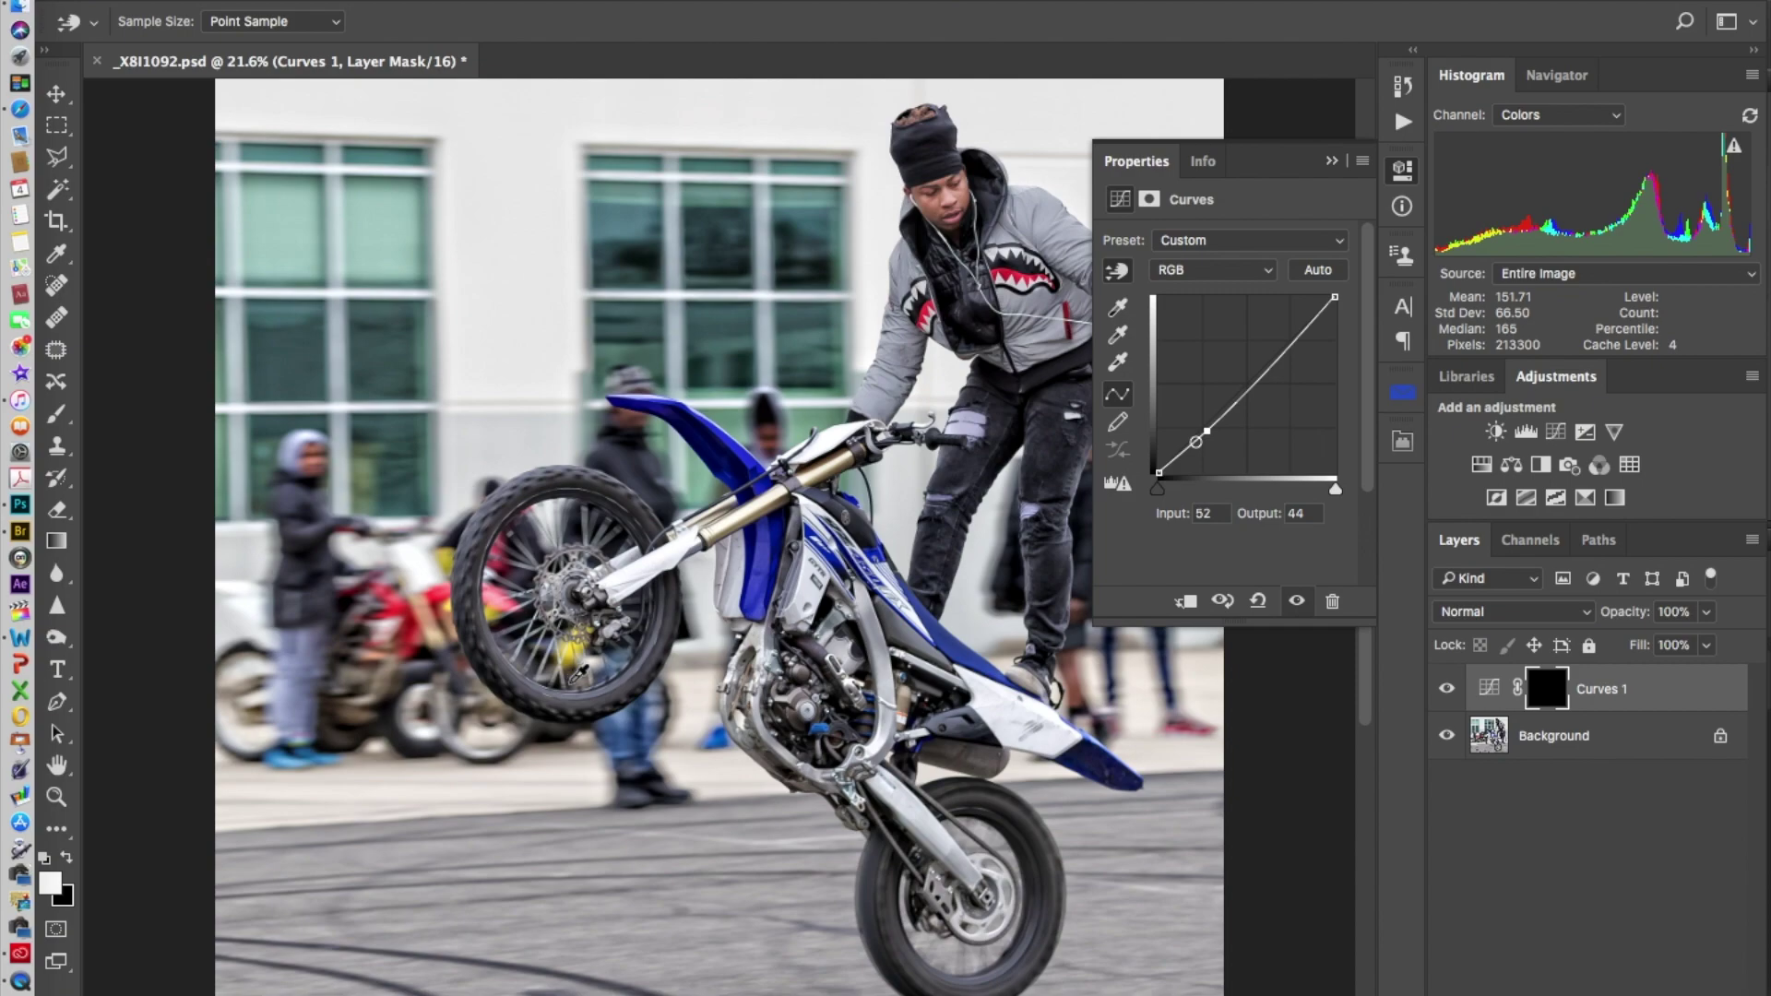
Paint white on the Curves mask over the rear and front tires of the blue motorcycle
{"action": "left_click", "coordinate": [58, 416]}
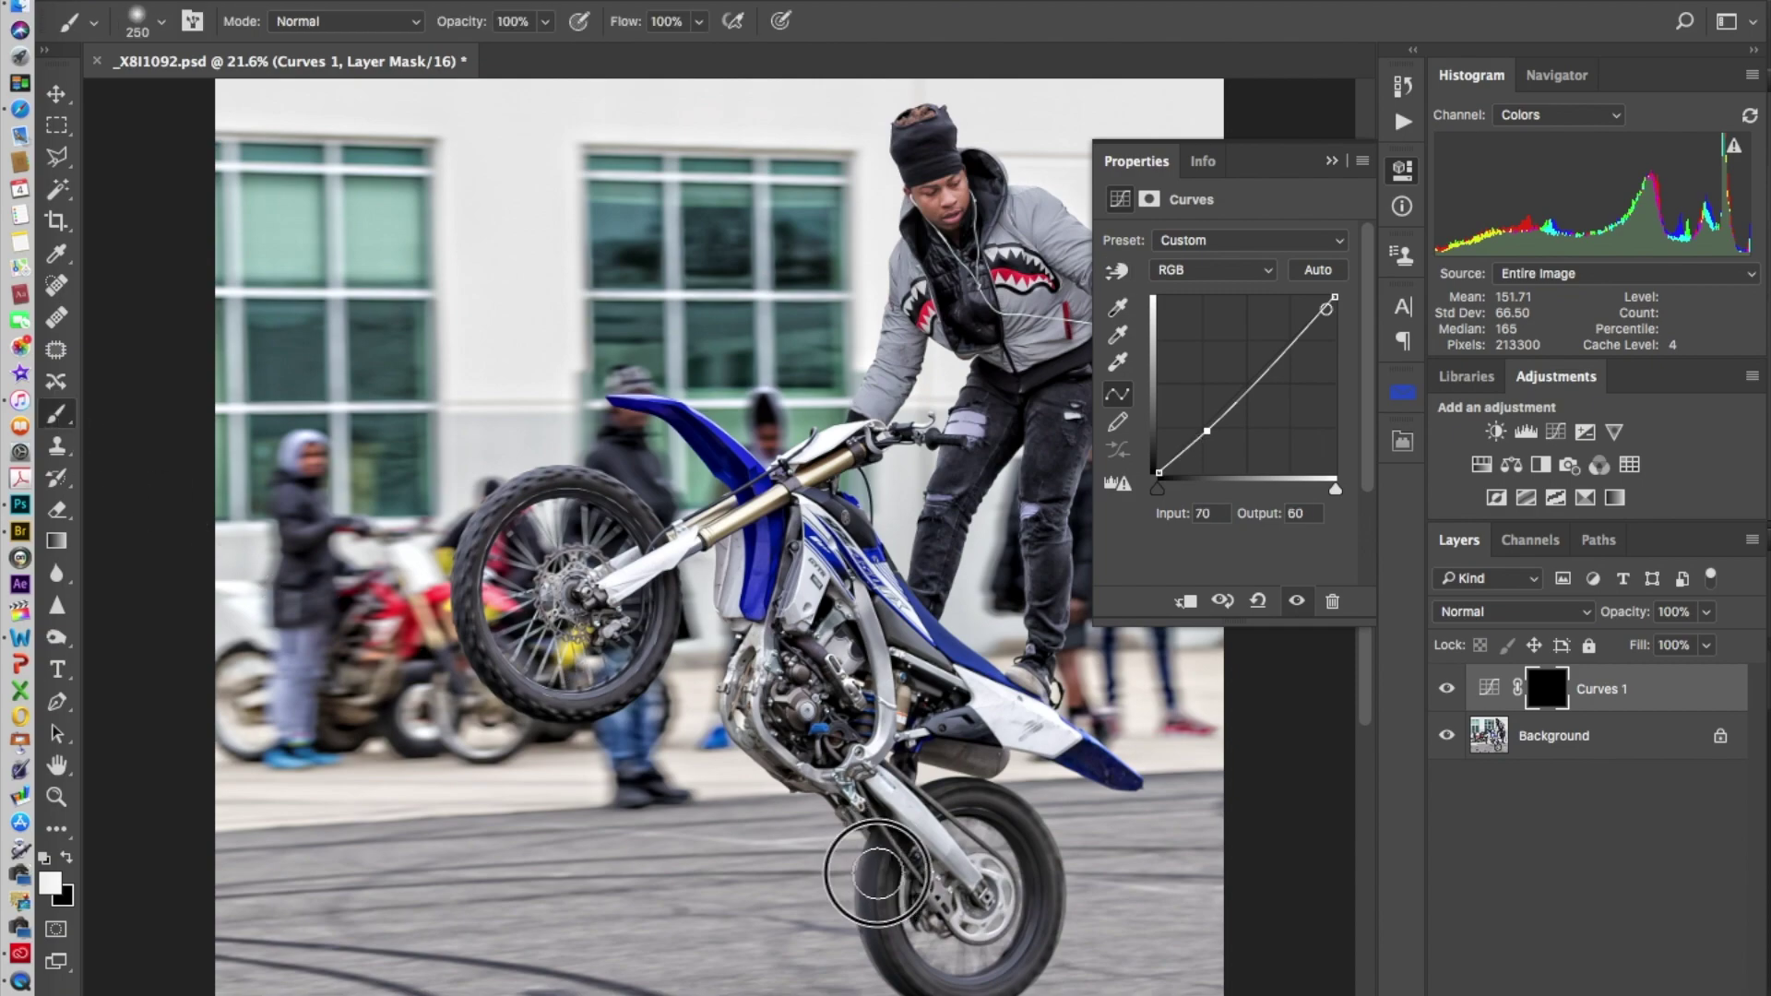
{"action": "mouse_move", "coordinate": [999, 824]}
{"action": "left_mouse_down"}
{"action": "mouse_move", "coordinate": [1046, 900]}
{"action": "mouse_move", "coordinate": [986, 967]}
{"action": "mouse_move", "coordinate": [1017, 852]}
{"action": "mouse_move", "coordinate": [945, 799]}
{"action": "mouse_move", "coordinate": [918, 923]}
{"action": "mouse_move", "coordinate": [977, 950]}
{"action": "left_mouse_up"}
{"action": "mouse_move", "coordinate": [665, 645]}
{"action": "left_mouse_down"}
{"action": "mouse_move", "coordinate": [572, 699]}
{"action": "mouse_move", "coordinate": [608, 511]}
{"action": "mouse_move", "coordinate": [538, 495]}
{"action": "mouse_move", "coordinate": [487, 531]}
{"action": "mouse_move", "coordinate": [468, 600]}
{"action": "mouse_move", "coordinate": [503, 685]}
{"action": "mouse_move", "coordinate": [637, 716]}
{"action": "left_mouse_up"}
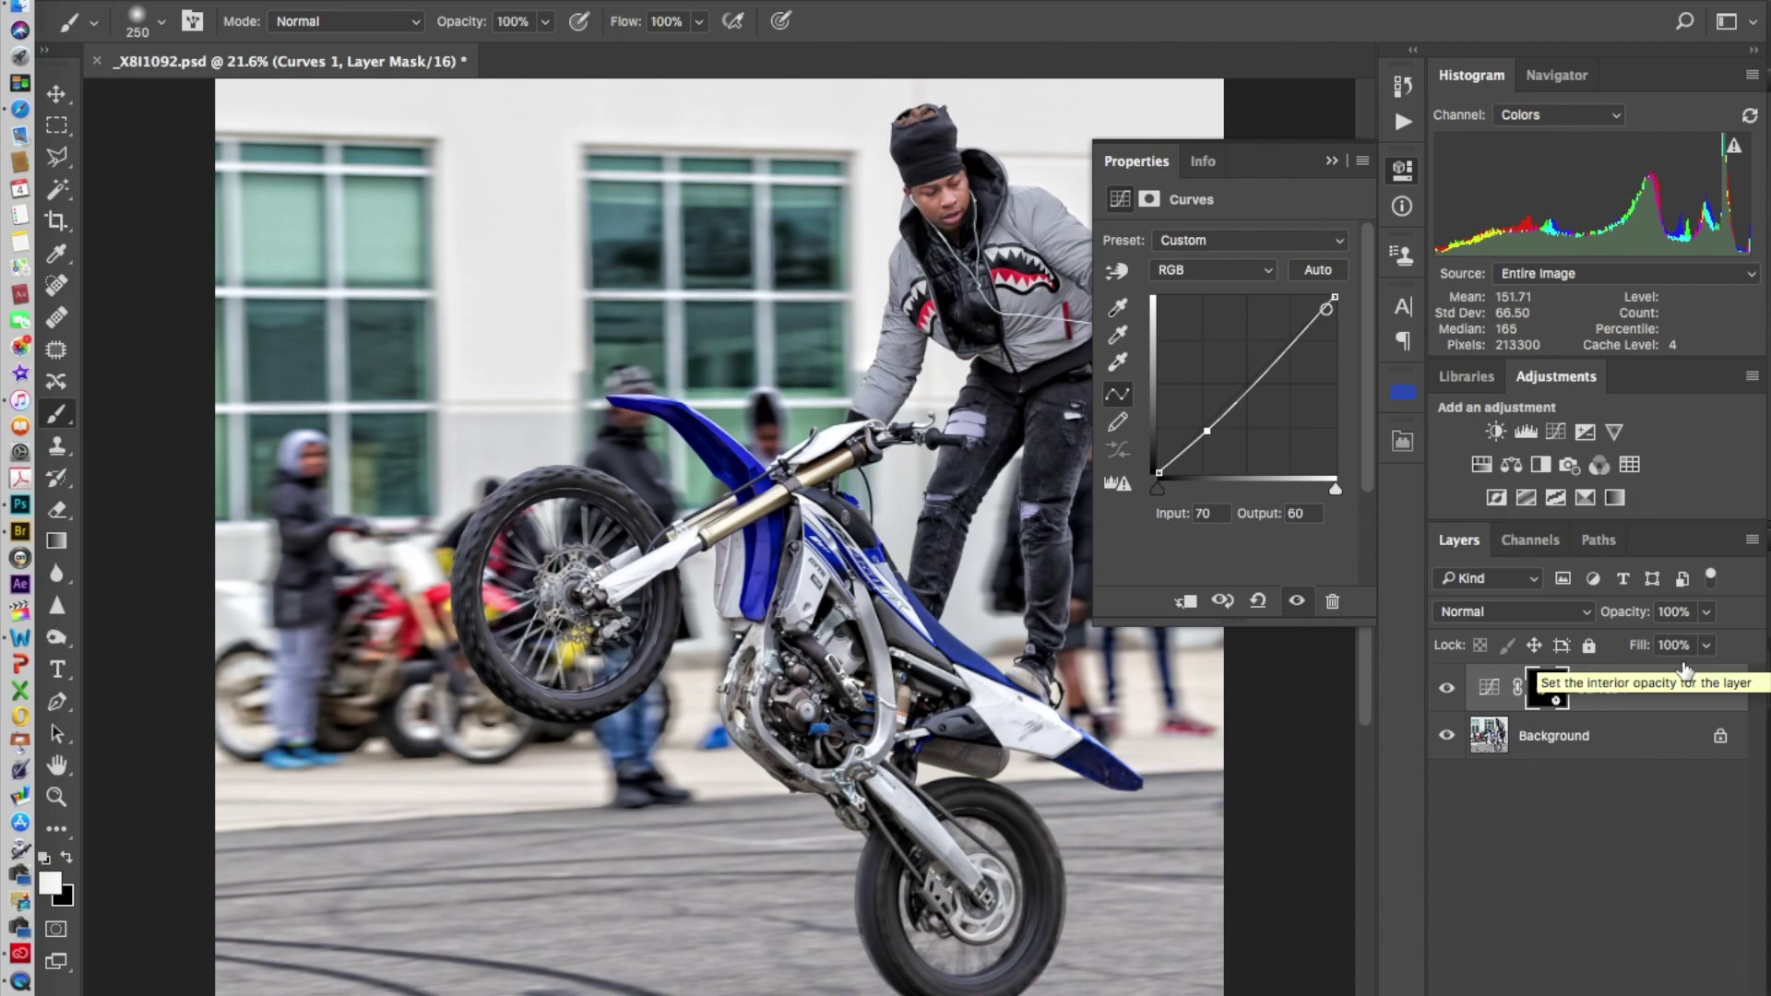
Flatten the tire-darkening layer into the background and save the file
{"action": "left_click", "coordinate": [1752, 541]}
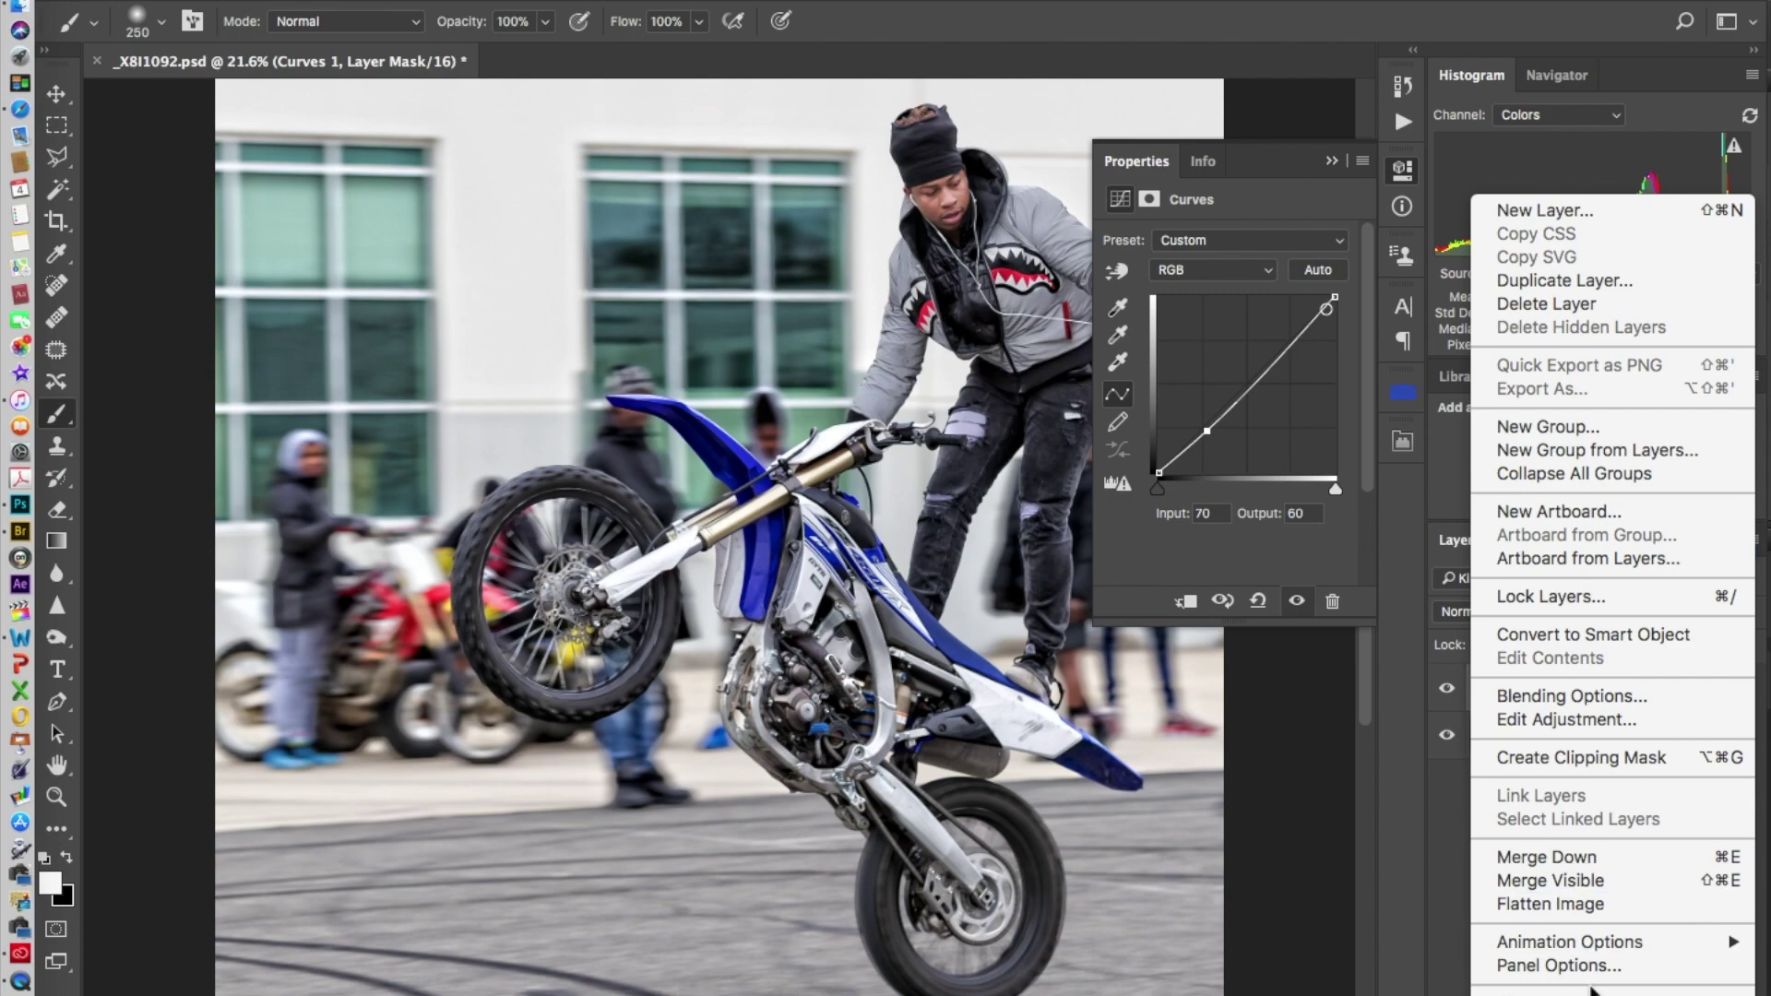
{"action": "left_click", "coordinate": [1591, 906]}
{"action": "key", "text": "super+s"}
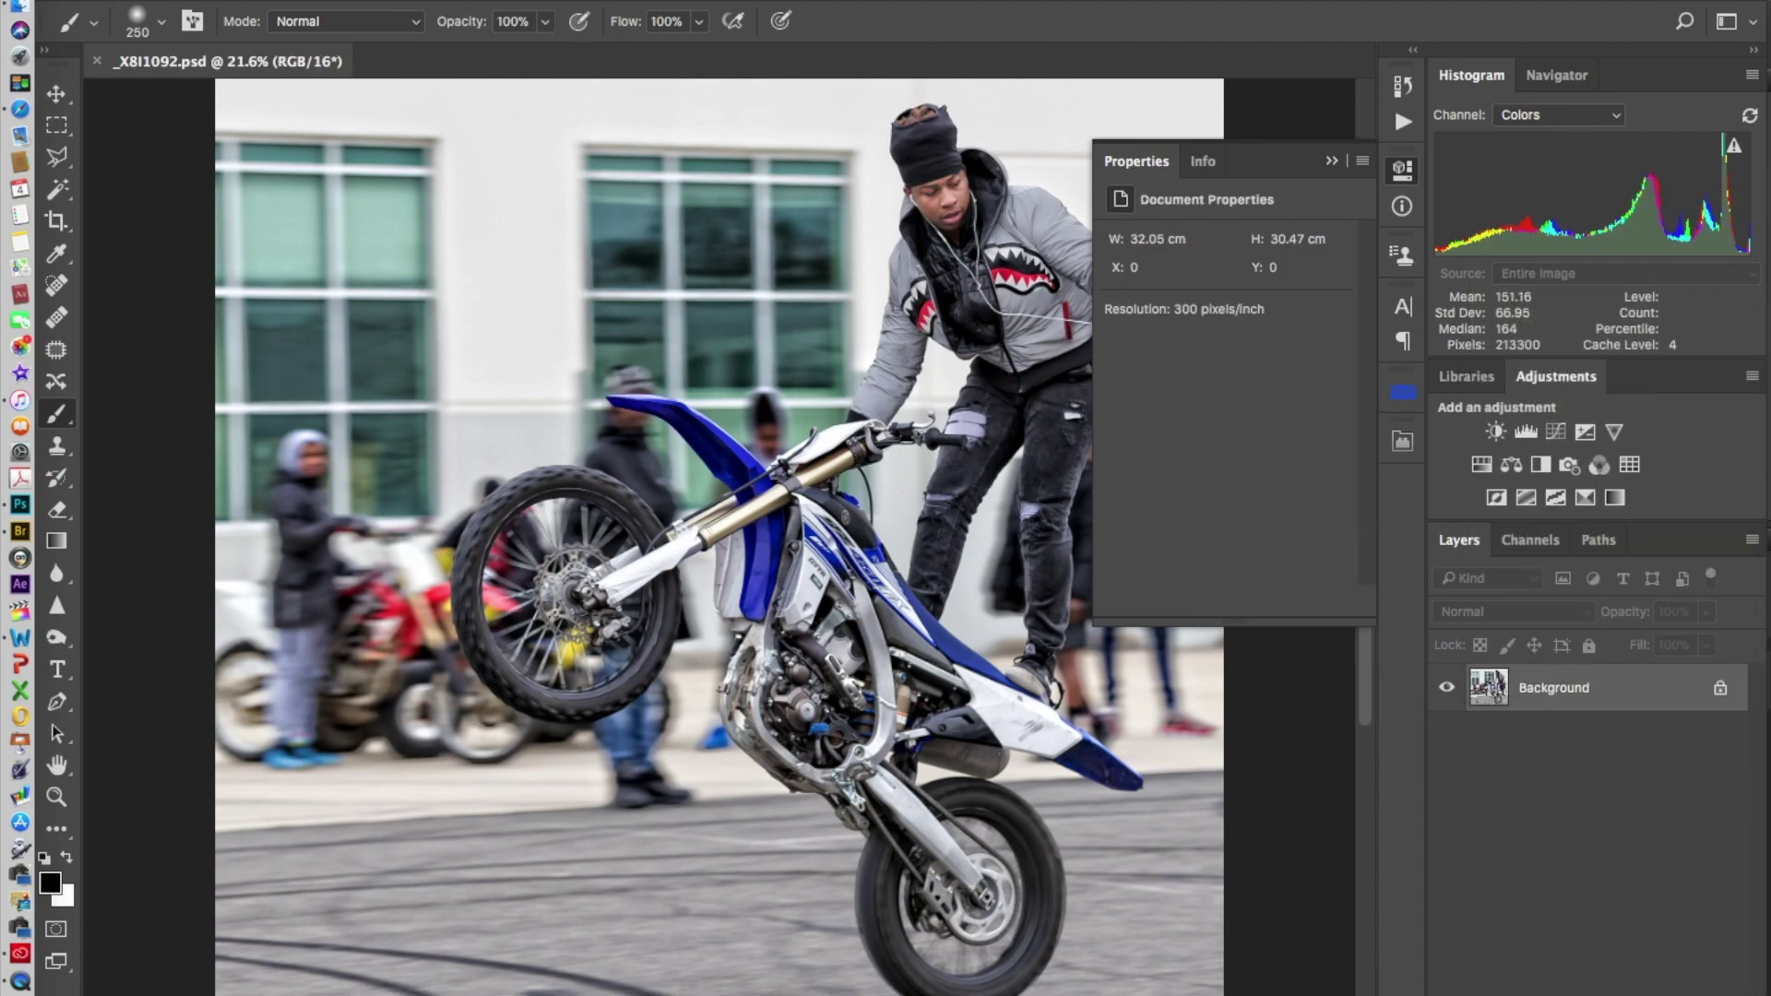
Add a new Curves layer brightening the engine's tones to input 45, output 54, and invert its mask to black
{"action": "left_click", "coordinate": [777, 138]}
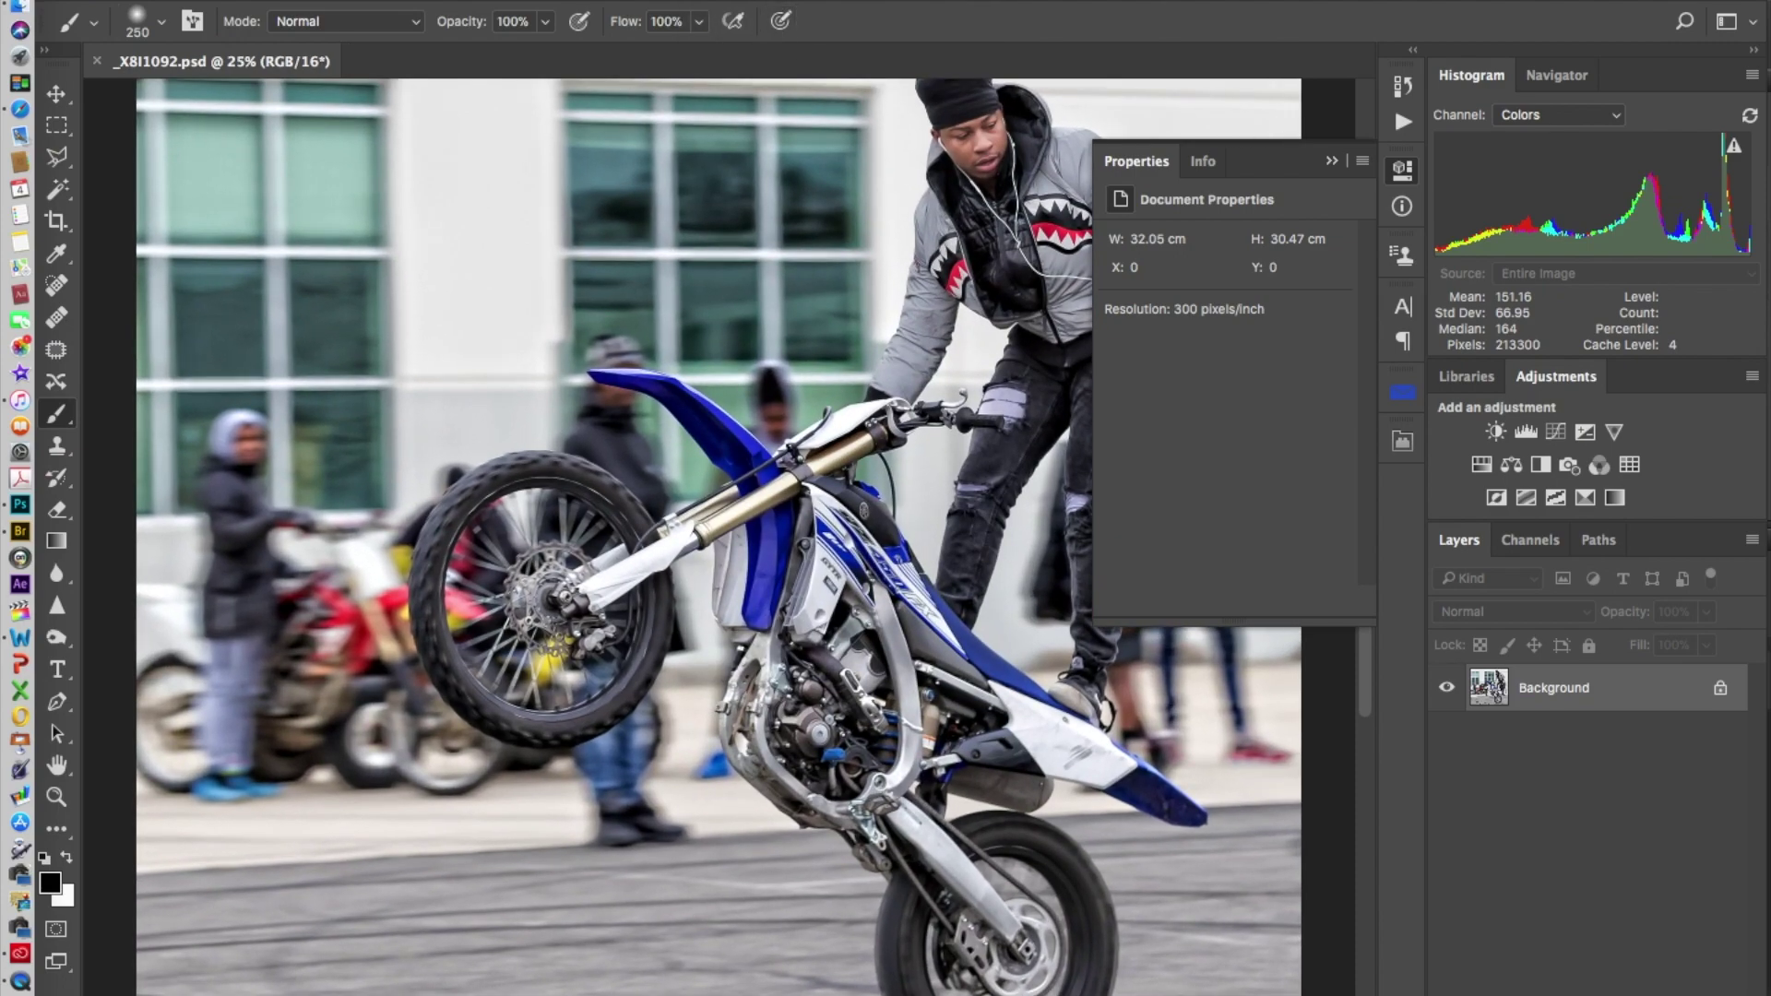
{"action": "left_click", "coordinate": [775, 138]}
{"action": "scroll", "coordinate": [780, 553], "scroll_direction": "down", "scroll_amount": 3}
{"action": "scroll", "coordinate": [780, 553], "scroll_direction": "right", "scroll_amount": 2}
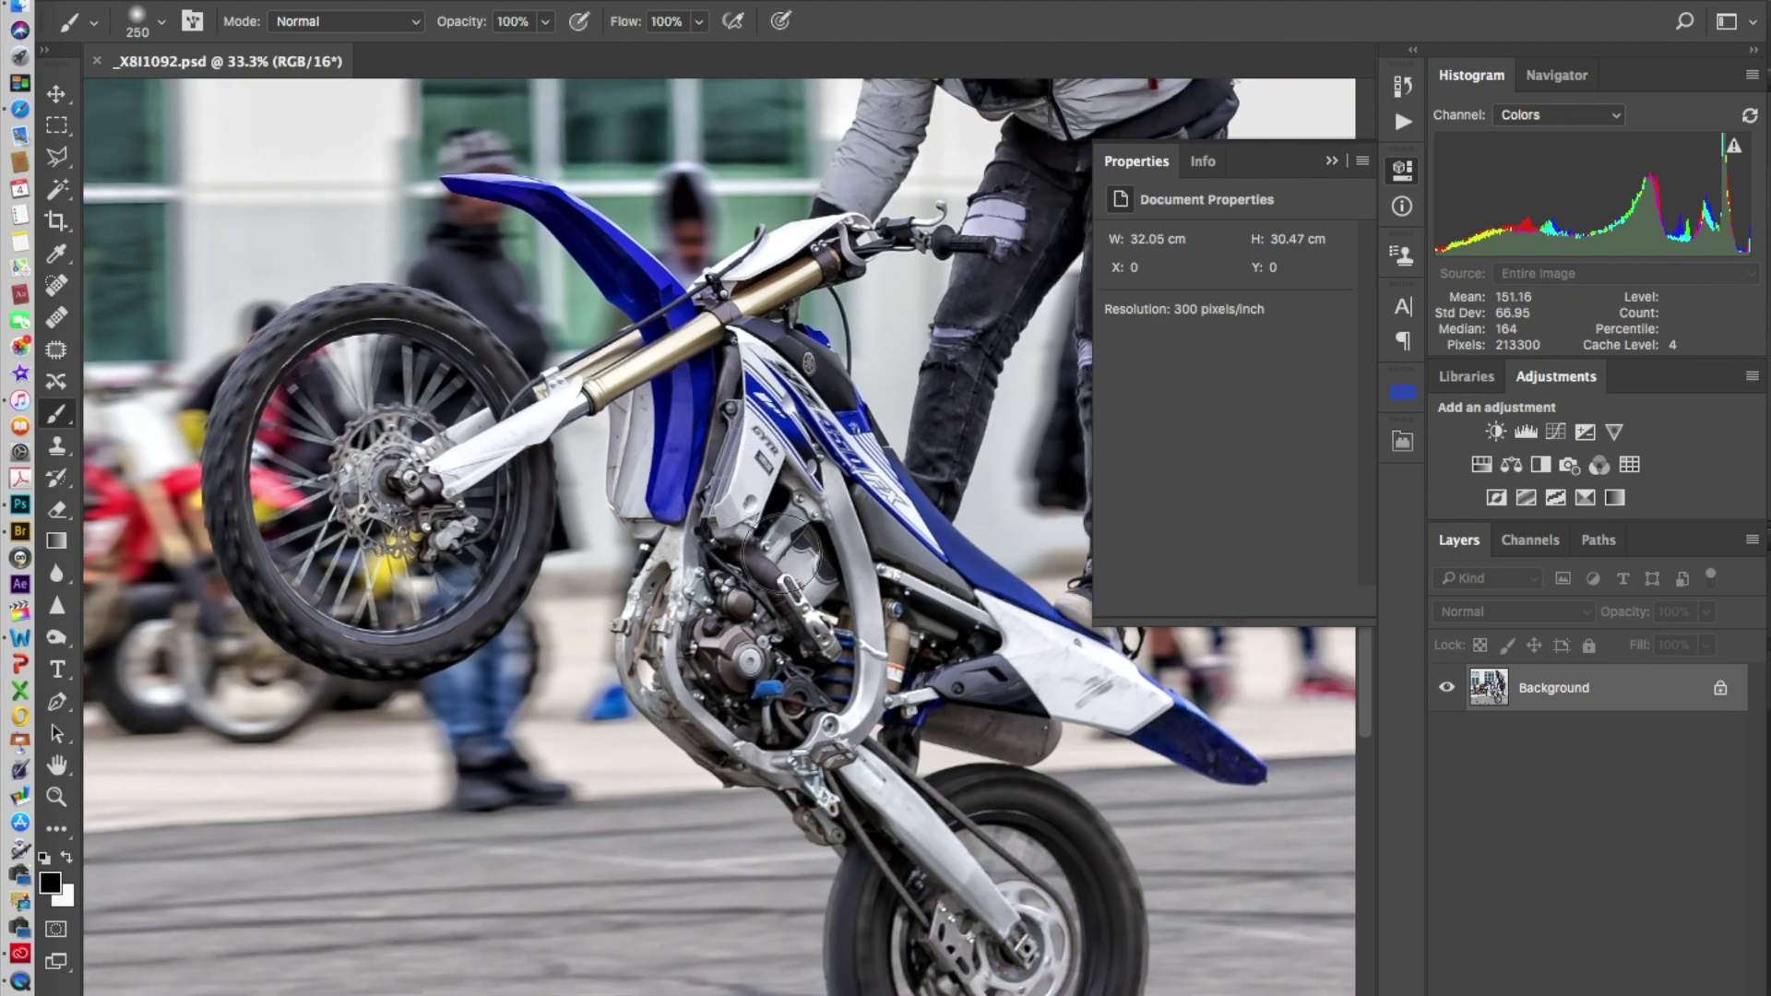
{"action": "left_click", "coordinate": [1555, 432]}
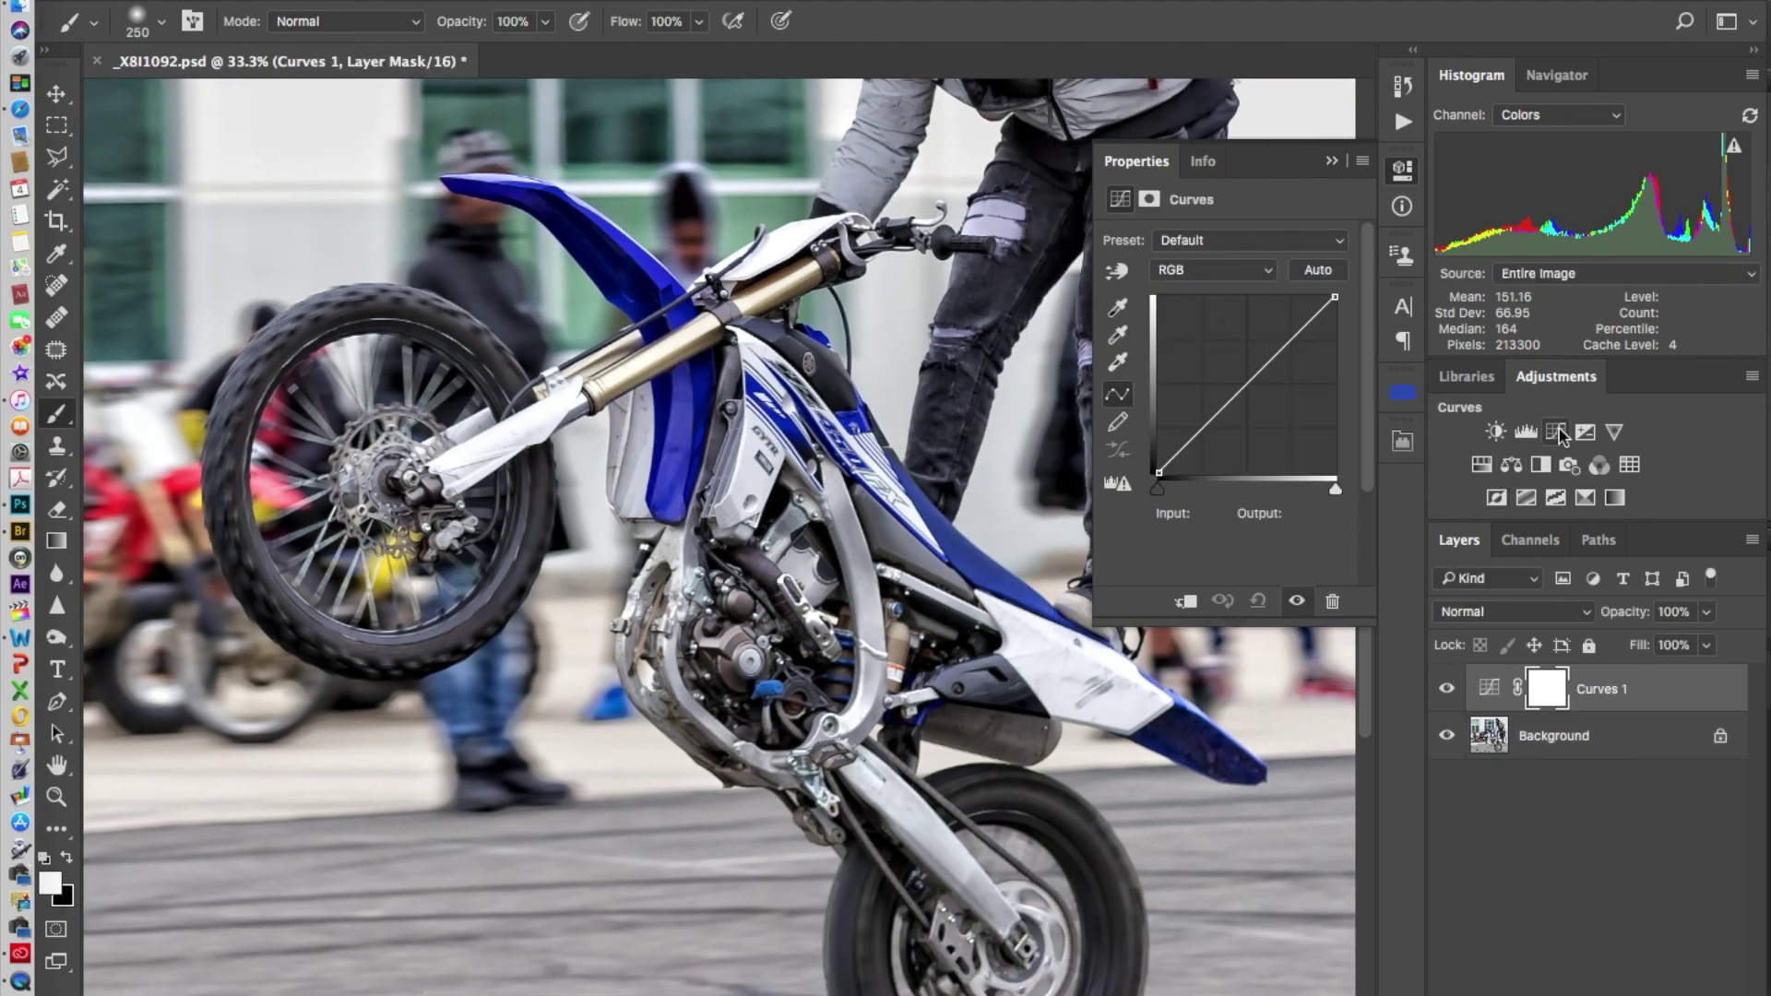
{"action": "left_click", "coordinate": [1116, 270]}
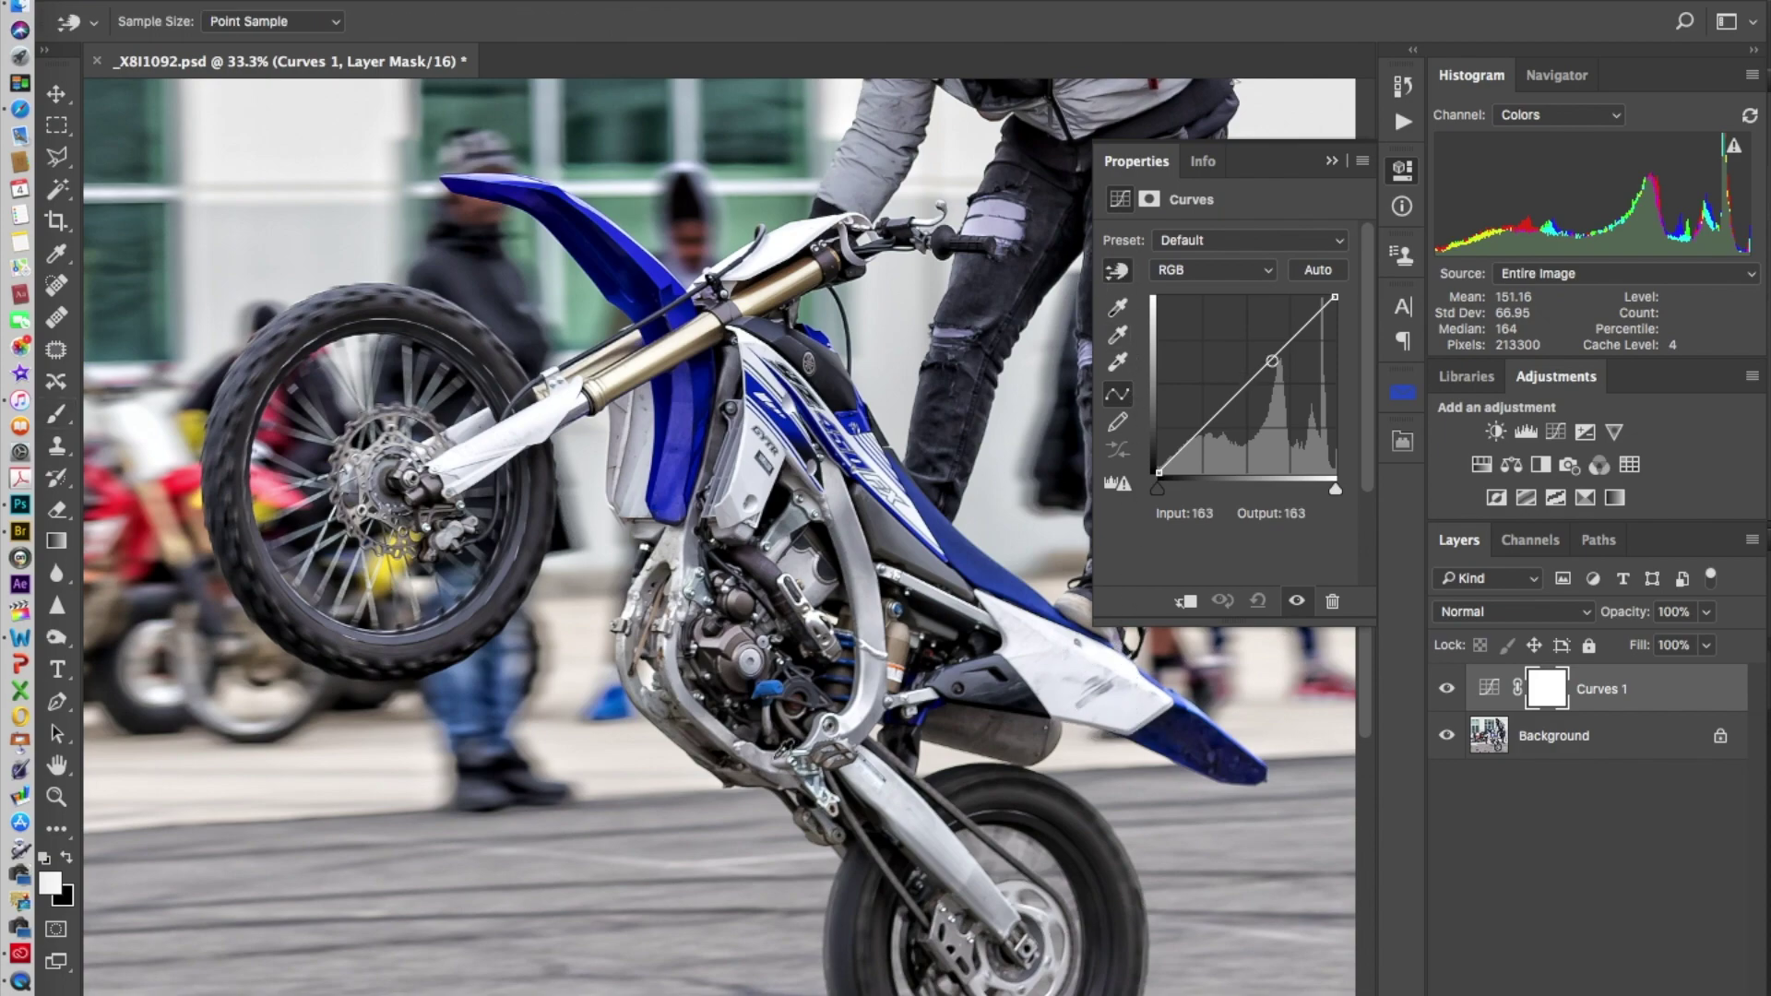
{"action": "left_click", "coordinate": [737, 669]}
{"action": "left_click_drag", "start_coordinate": [735, 677], "coordinate": [744, 653]}
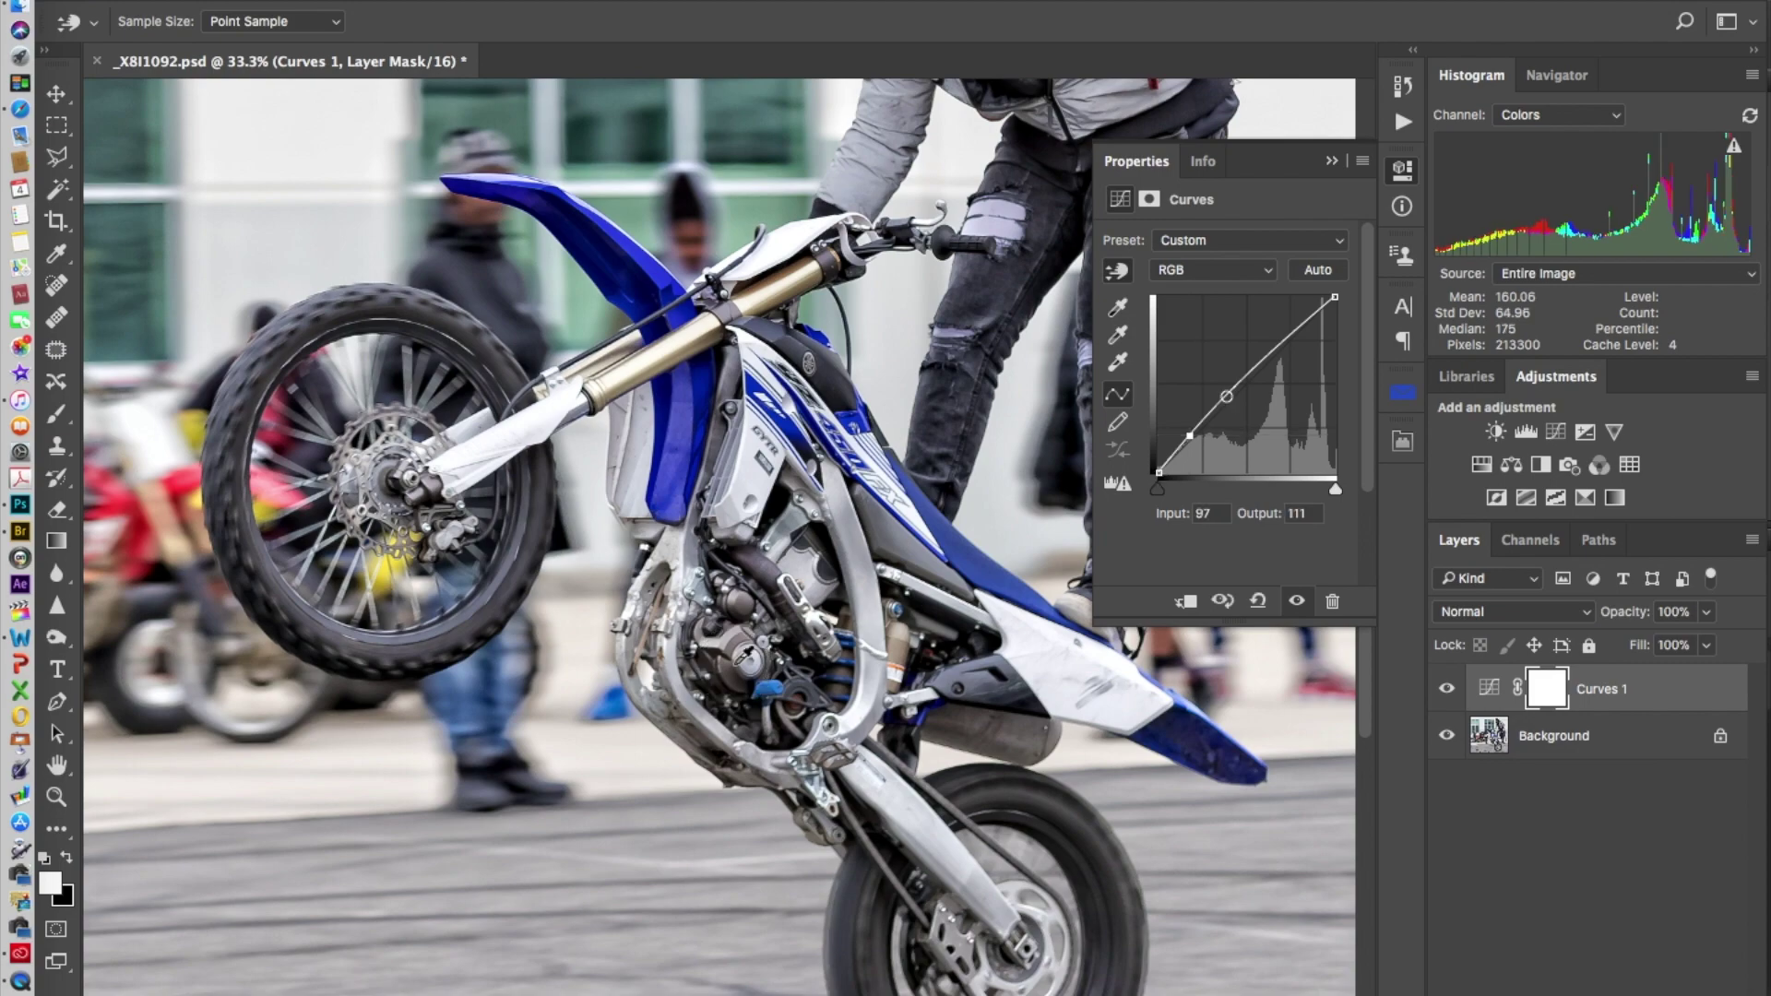
{"action": "key", "text": "super+i"}
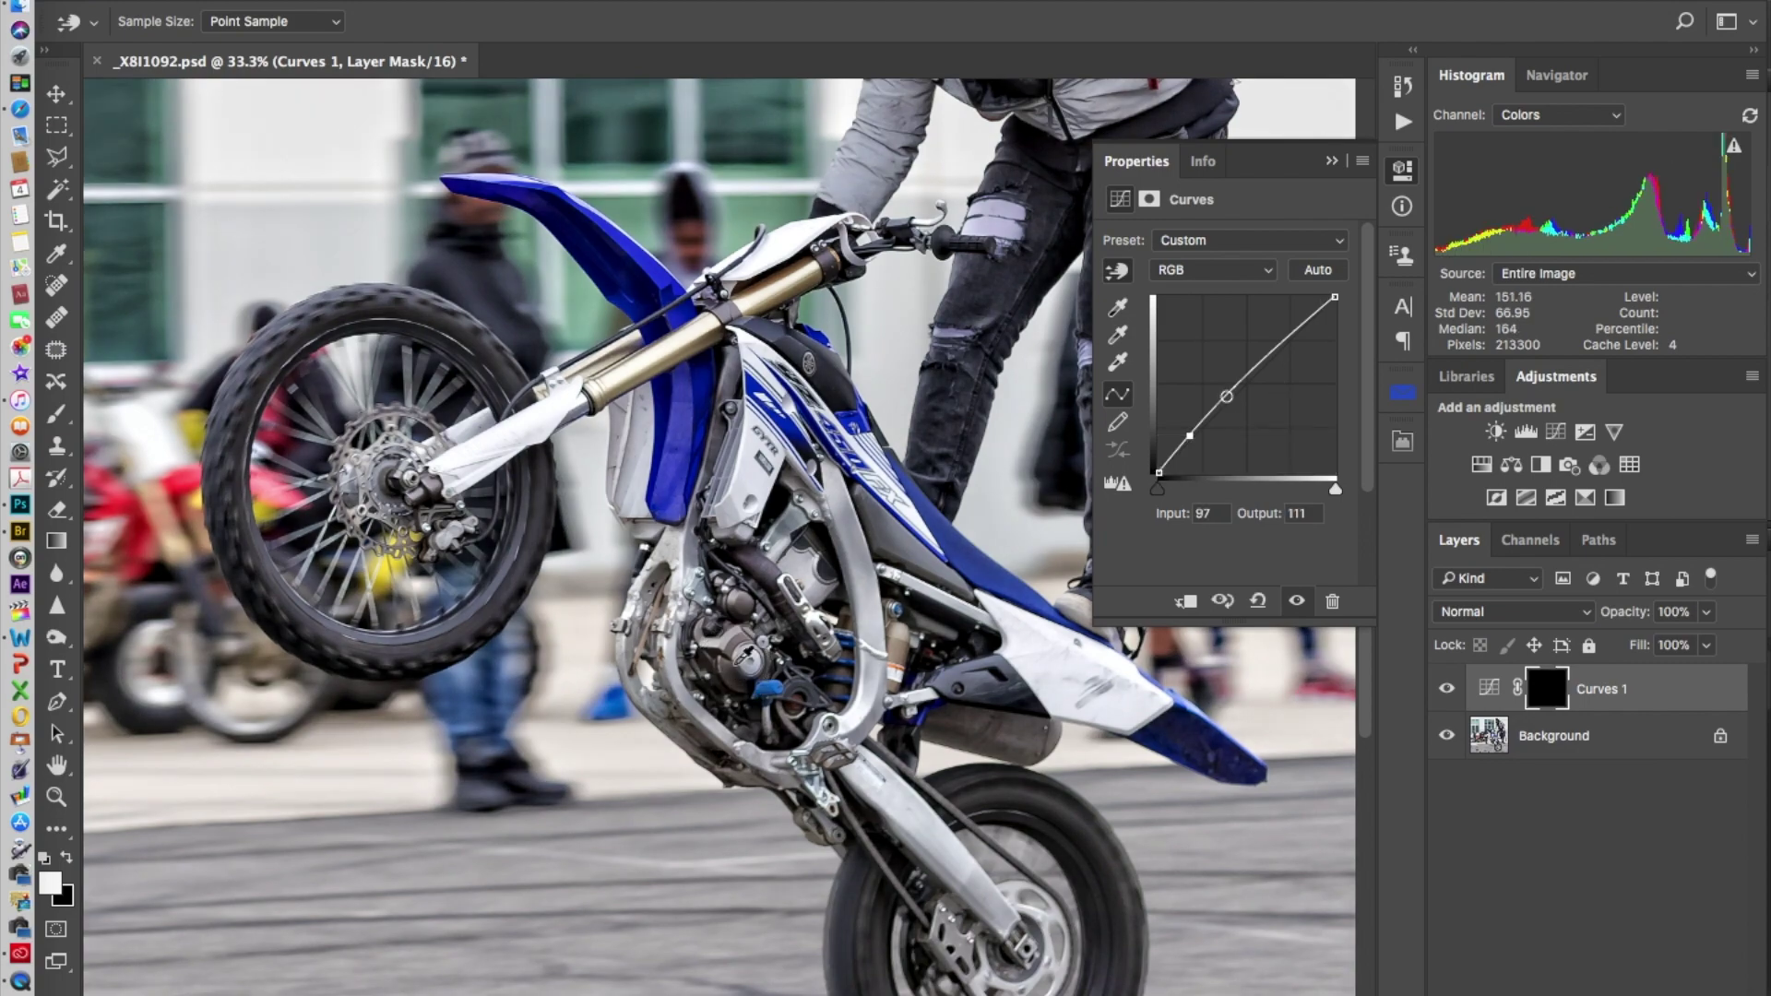
Paint white on the Curves mask over the blue motorcycle's engine, adapting the brush size to its parts
{"action": "left_click", "coordinate": [57, 414]}
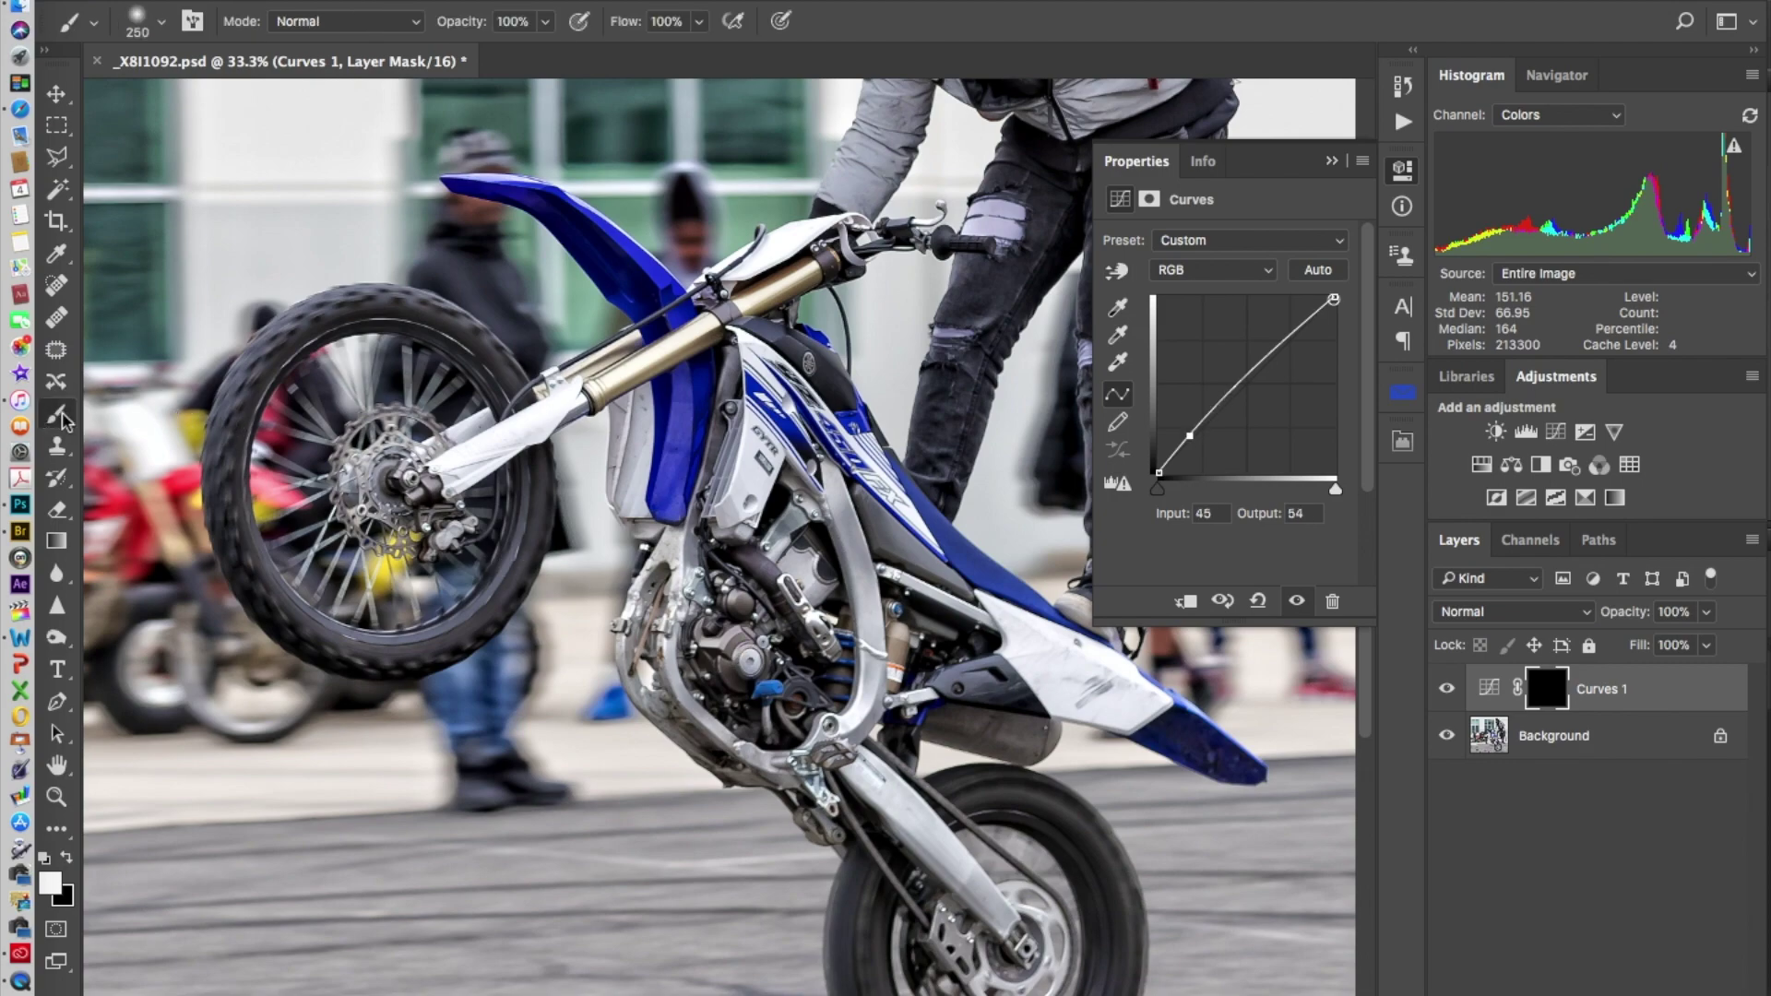
{"action": "key", "text": "bracketright"}
{"action": "key", "text": "bracketright"}
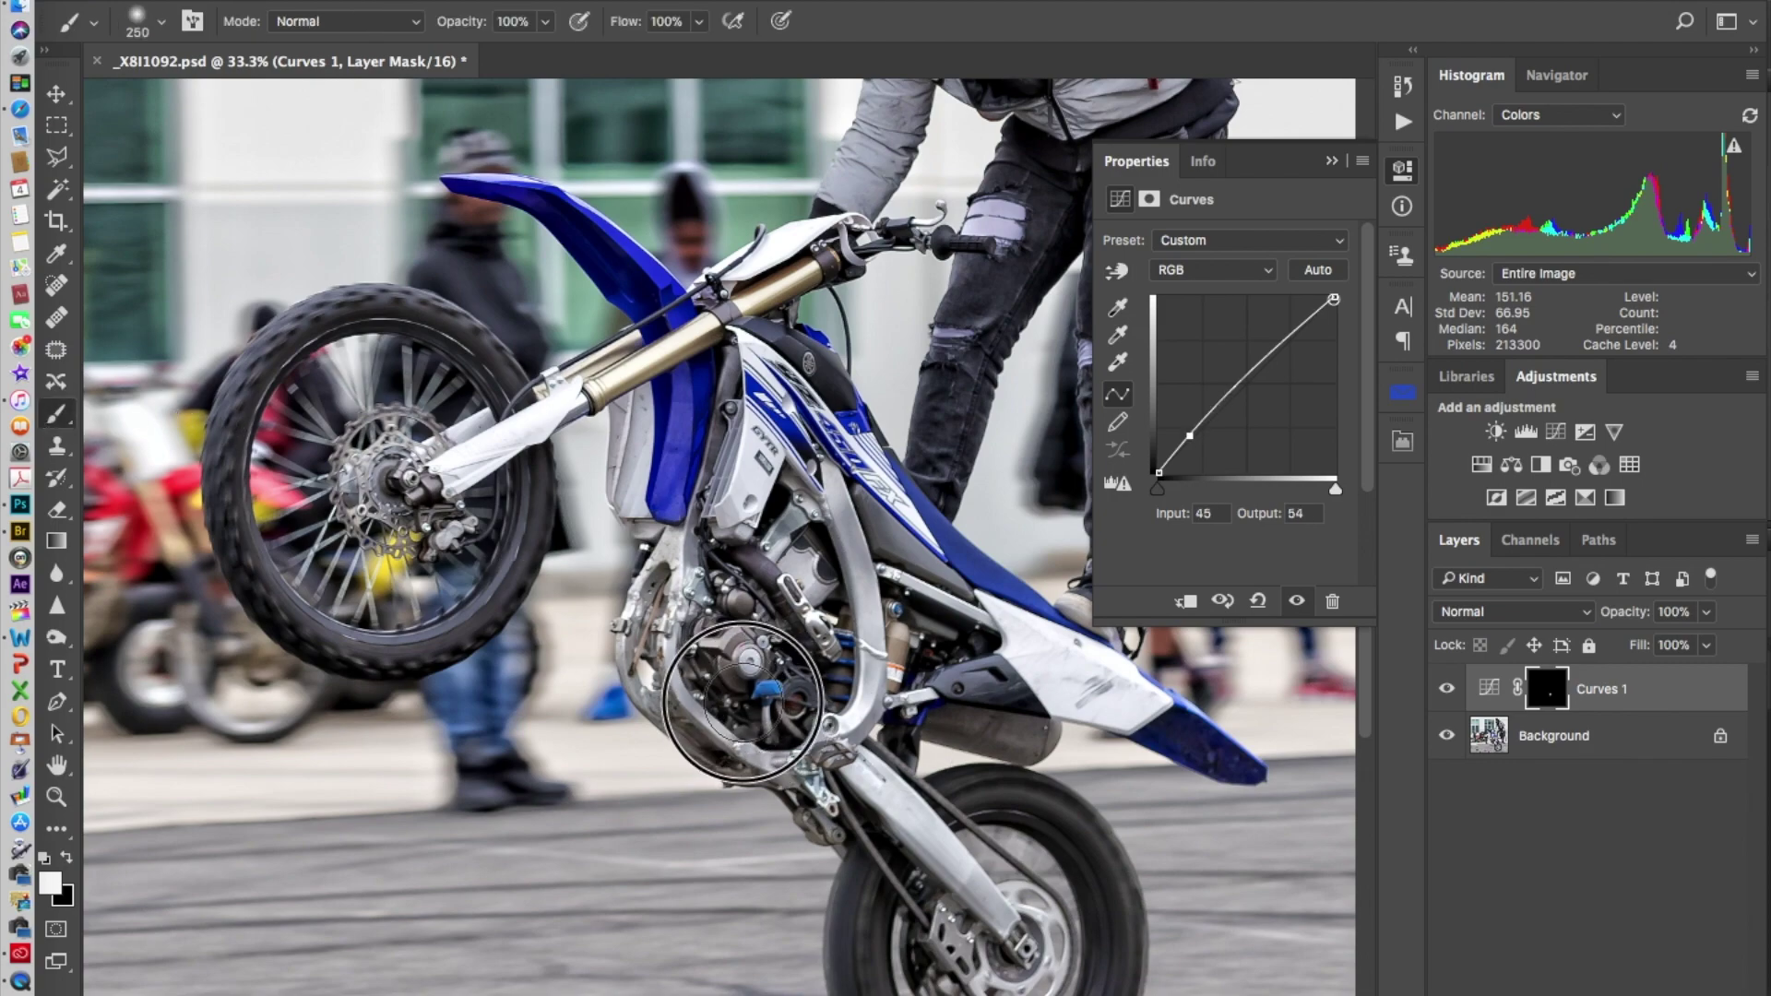
{"action": "mouse_move", "coordinate": [754, 695]}
{"action": "left_mouse_down"}
{"action": "mouse_move", "coordinate": [722, 631]}
{"action": "mouse_move", "coordinate": [749, 704]}
{"action": "mouse_move", "coordinate": [779, 701]}
{"action": "mouse_move", "coordinate": [779, 668]}
{"action": "mouse_move", "coordinate": [812, 636]}
{"action": "left_mouse_up"}
{"action": "key", "text": "bracketleft"}
{"action": "key", "text": "bracketleft"}
{"action": "key", "text": "bracketright"}
{"action": "key", "text": "bracketright"}
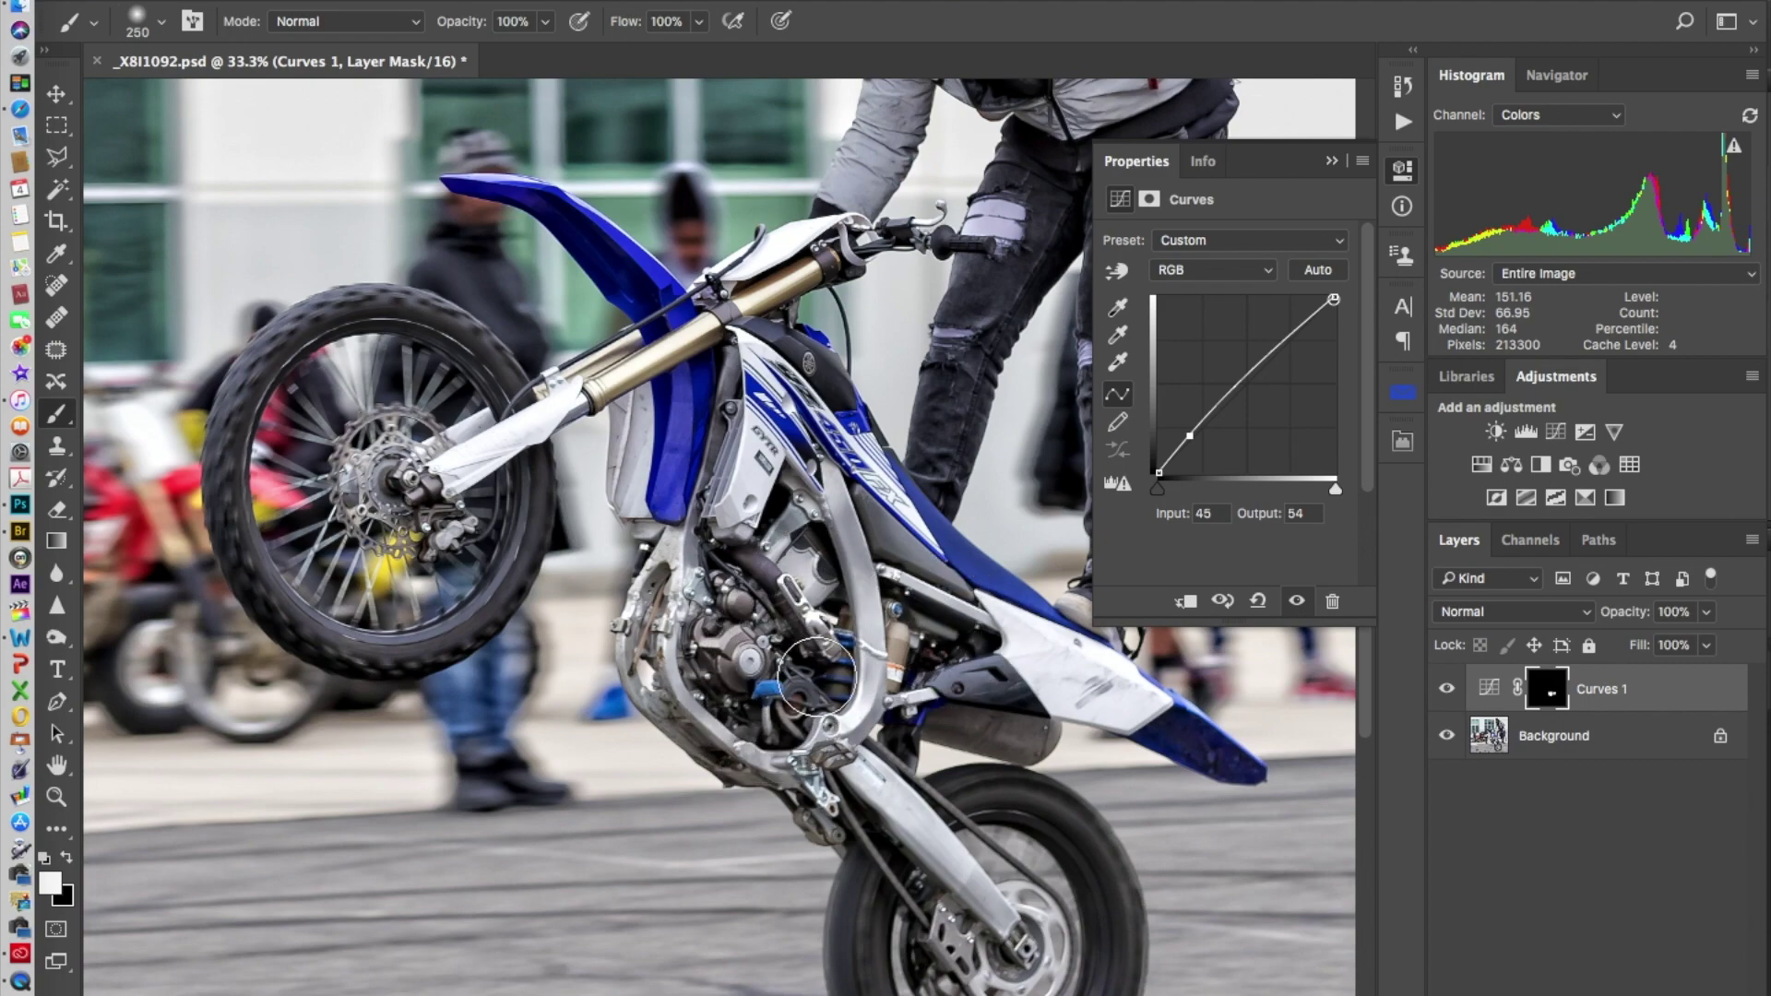
{"action": "key", "text": "bracketleft"}
{"action": "key", "text": "bracketleft"}
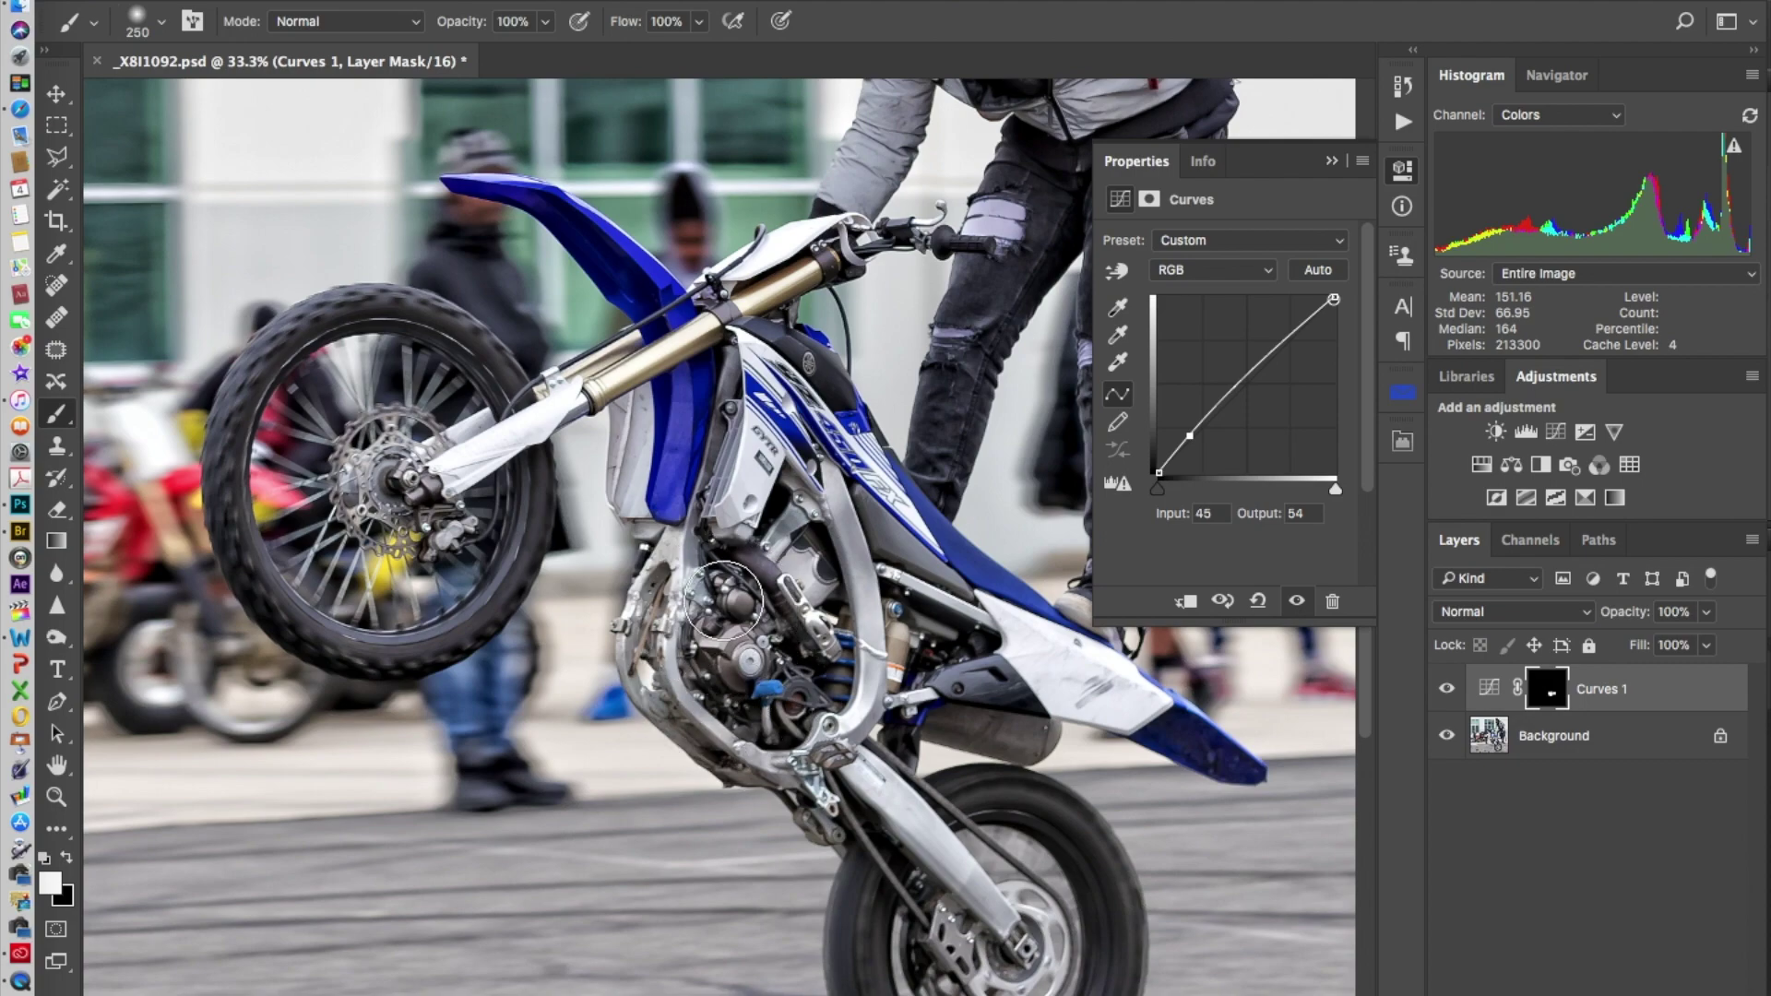
{"action": "key", "text": "bracketright"}
{"action": "key", "text": "bracketright"}
{"action": "key", "text": "bracketleft"}
{"action": "key", "text": "bracketleft"}
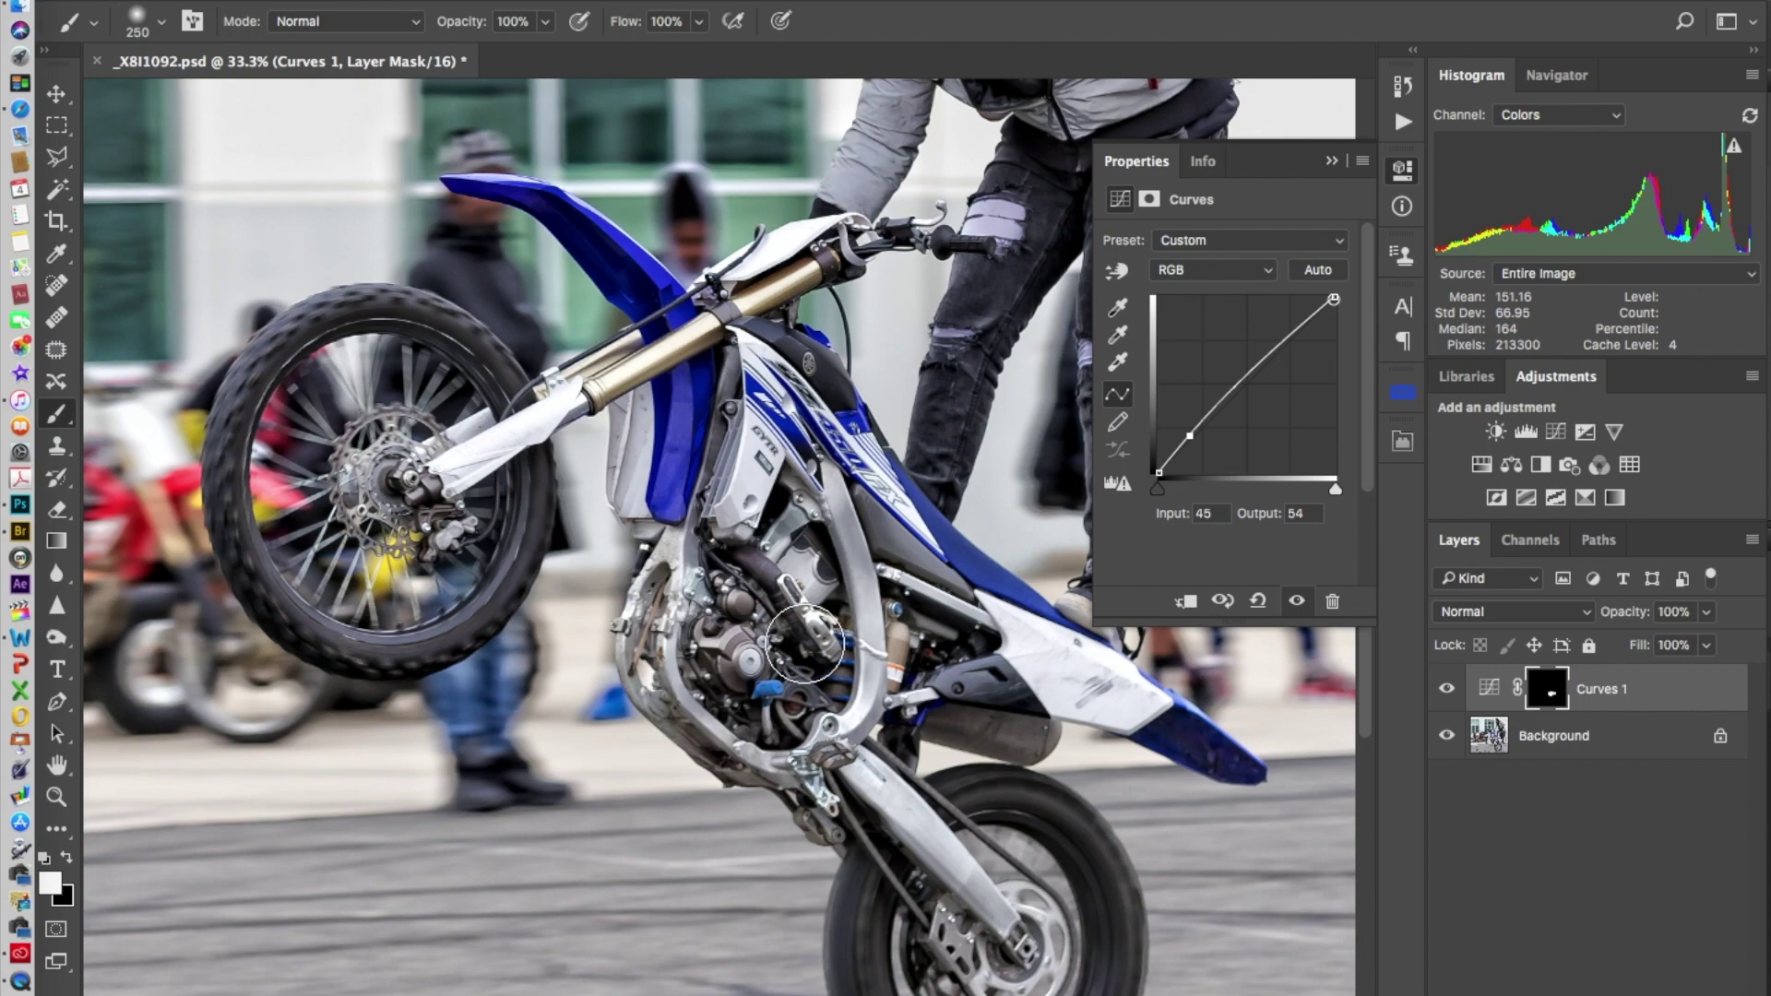
Compare the photo with and without the engine's Curves brightening, and flatten the image
{"action": "left_click", "coordinate": [1449, 690]}
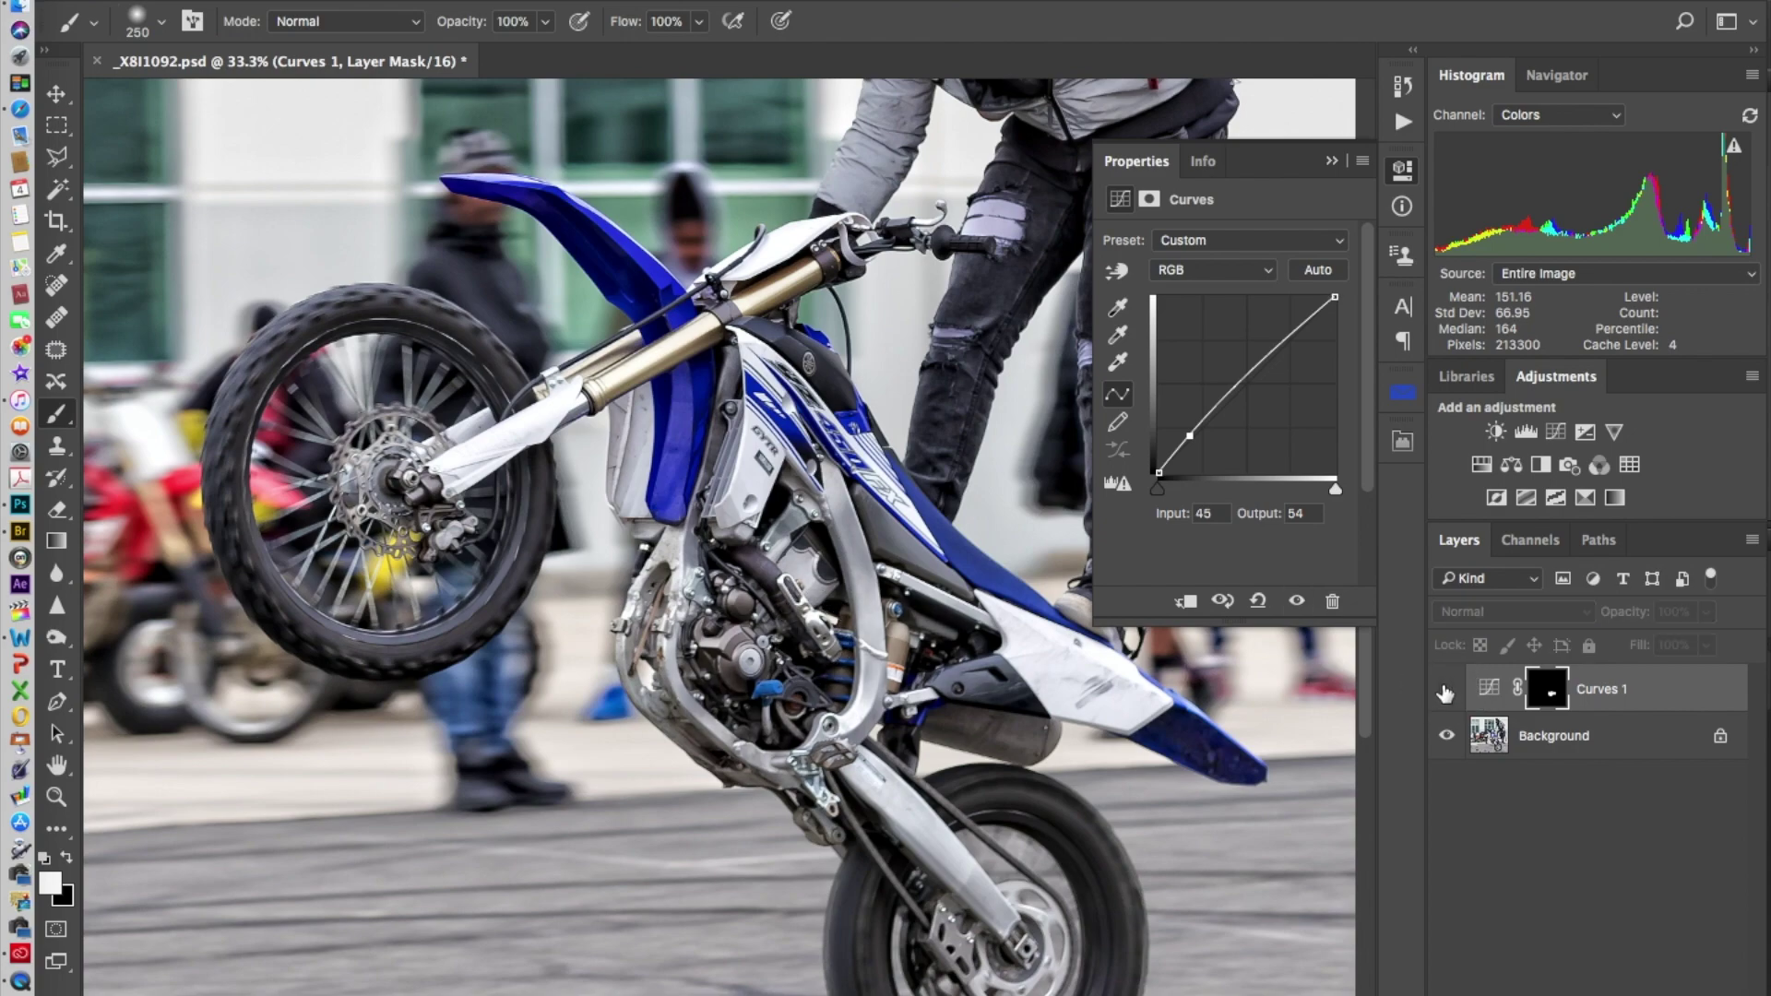
{"action": "left_click", "coordinate": [1445, 692]}
{"action": "left_click", "coordinate": [1445, 692]}
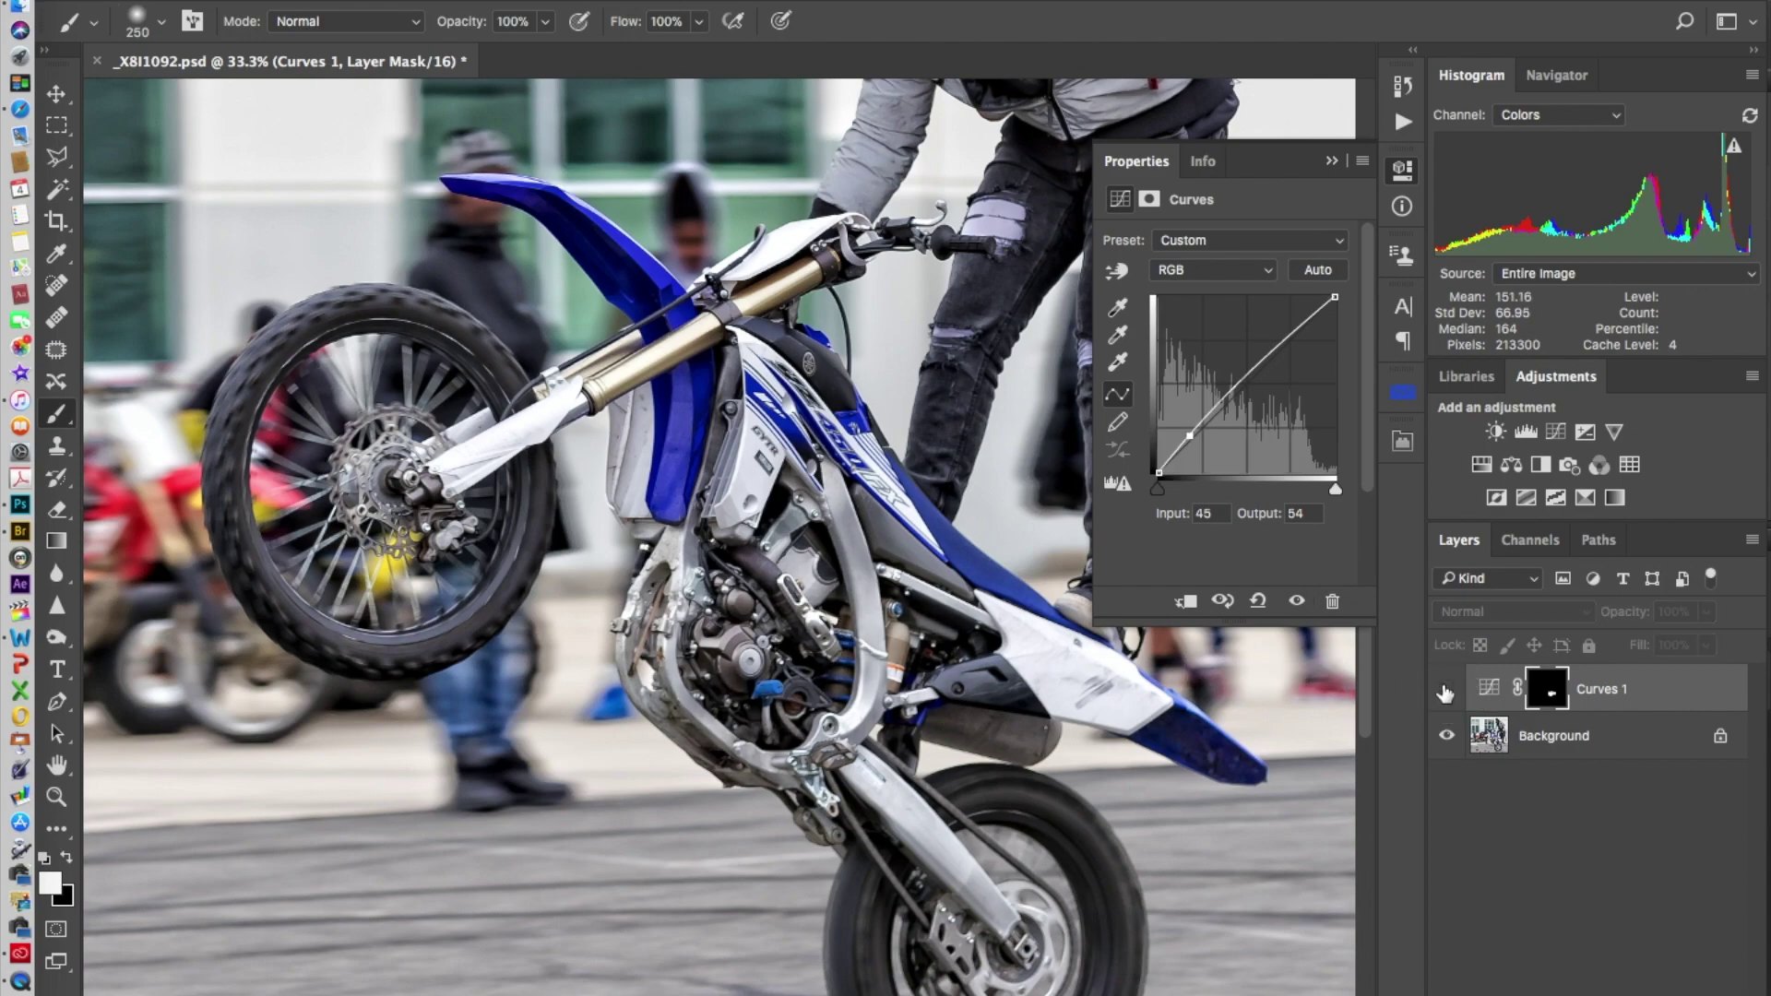
{"action": "left_click", "coordinate": [1446, 692]}
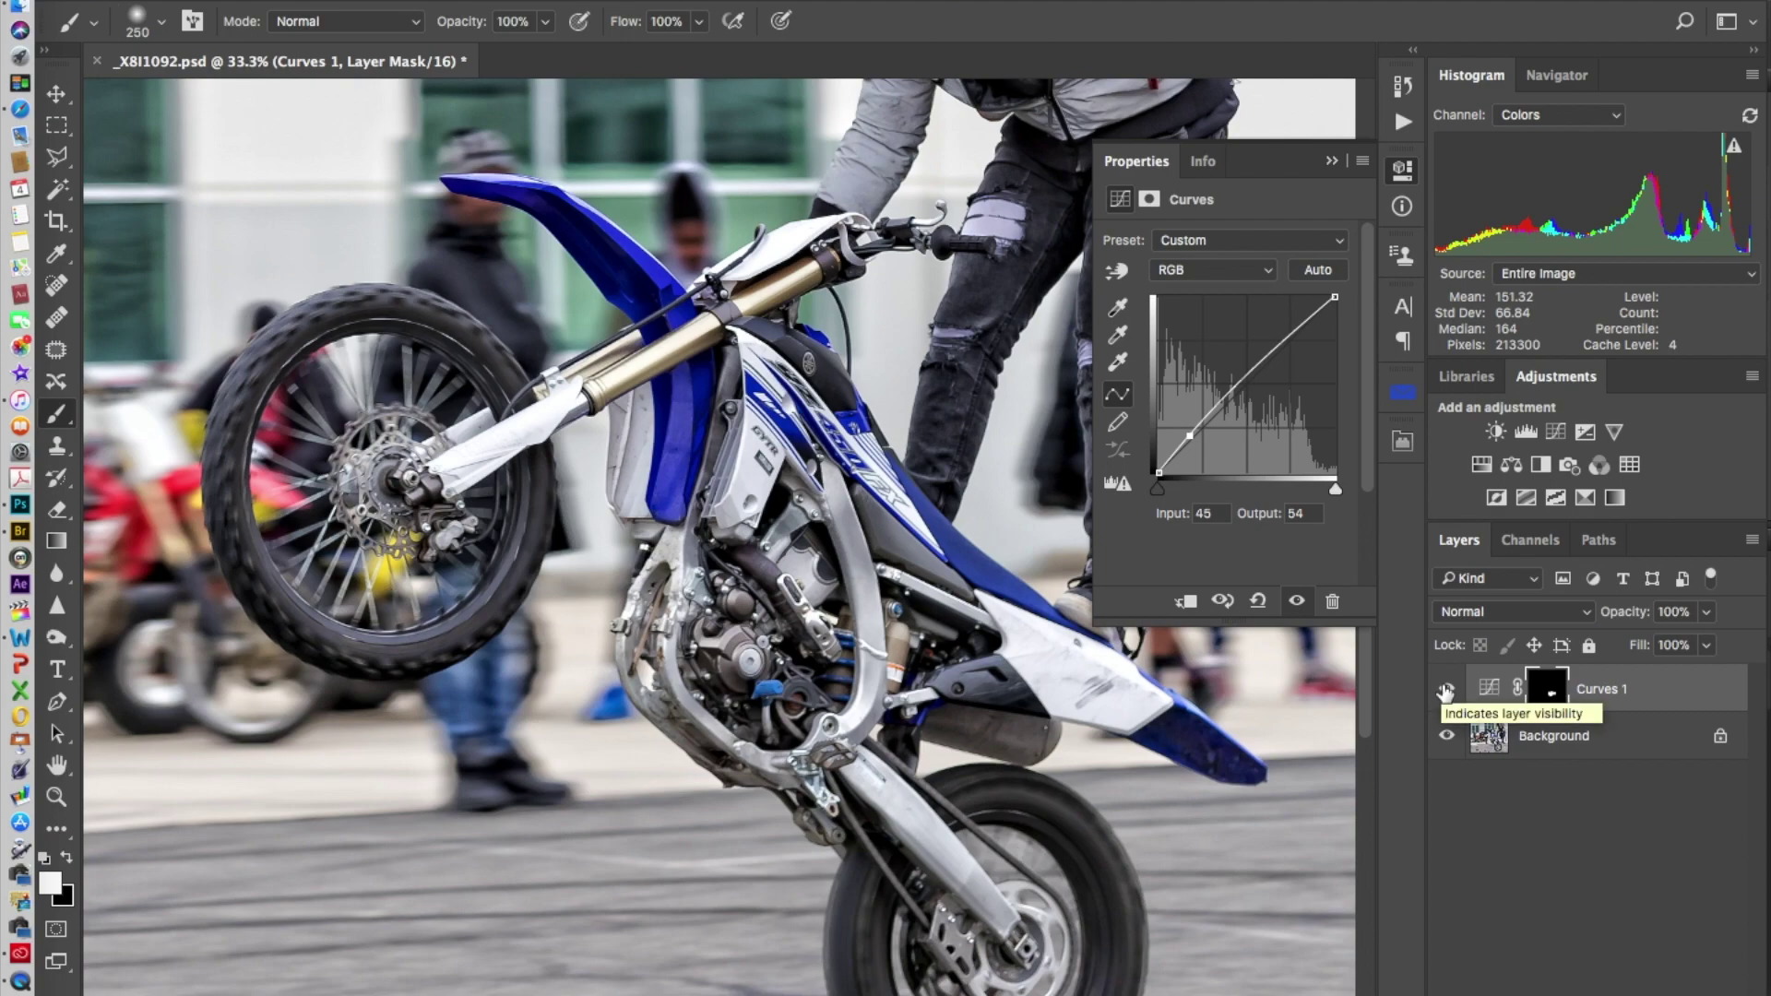
{"action": "key", "text": "super+0"}
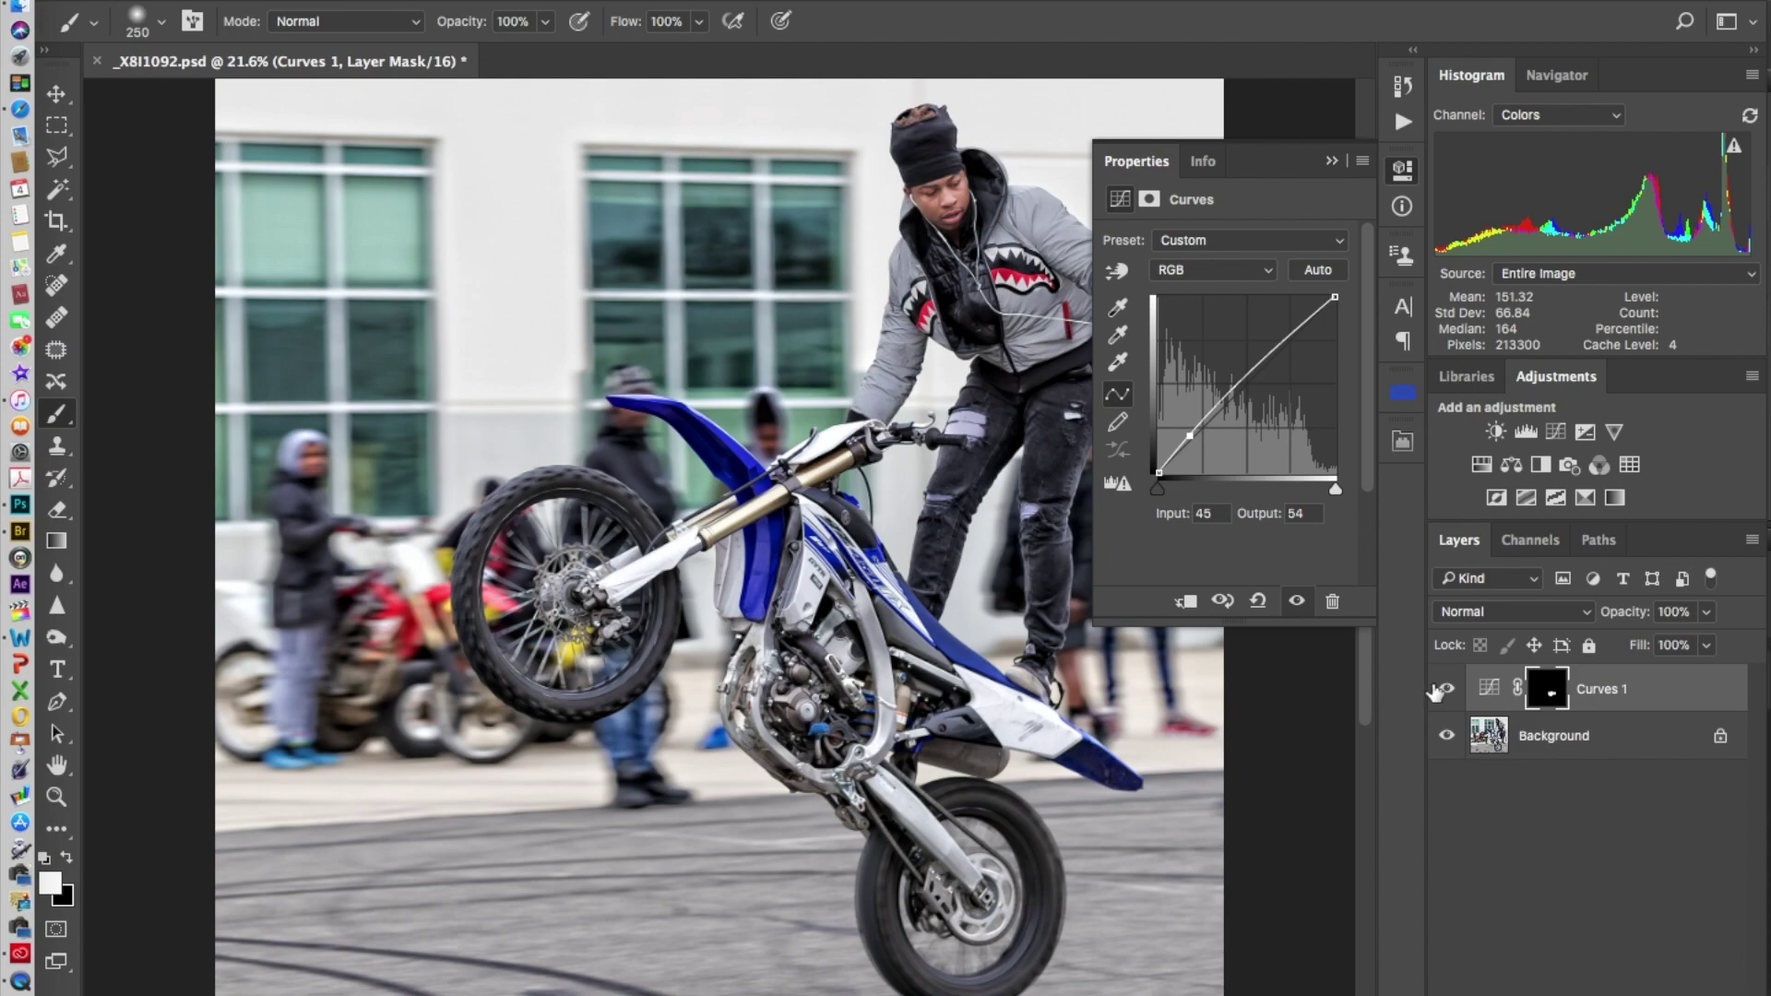
{"action": "left_click", "coordinate": [1446, 689]}
{"action": "left_click", "coordinate": [1446, 689]}
{"action": "left_click", "coordinate": [1752, 541]}
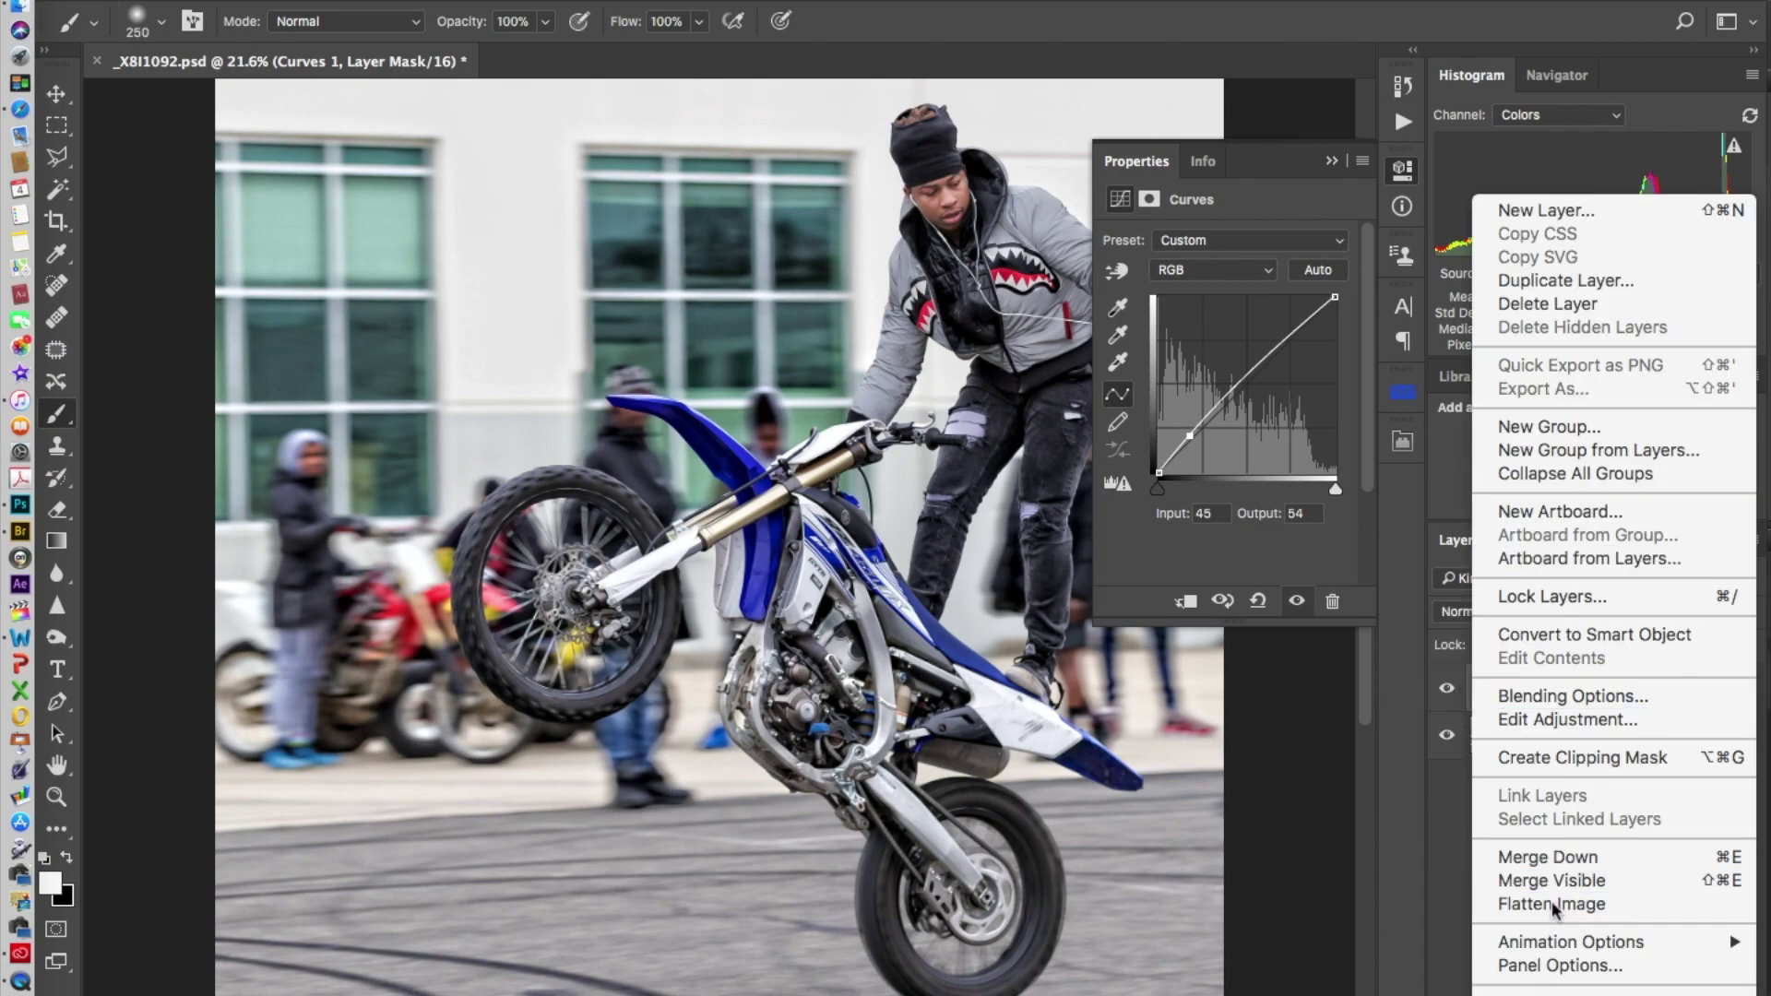
{"action": "left_click", "coordinate": [1552, 900]}
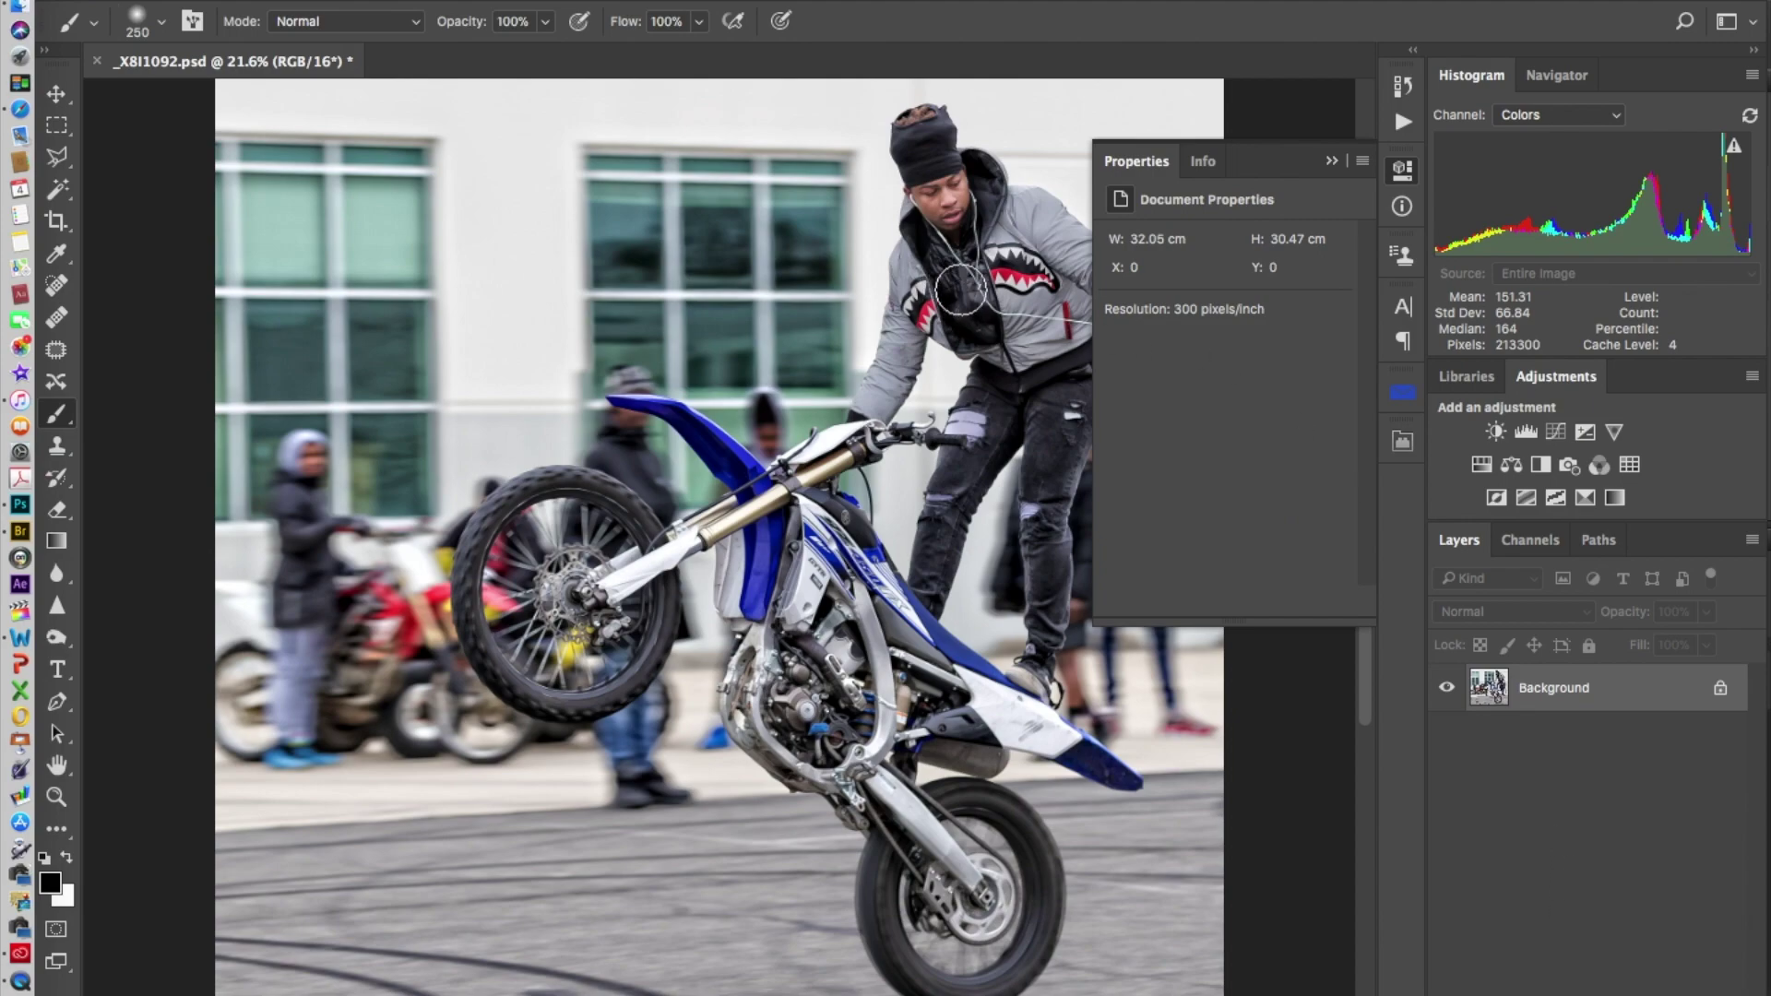
Add a new Curves layer and brighten the rider's black quilted vest tones with on-image adjustment to input 62, output 76
{"action": "left_click", "coordinate": [1557, 433]}
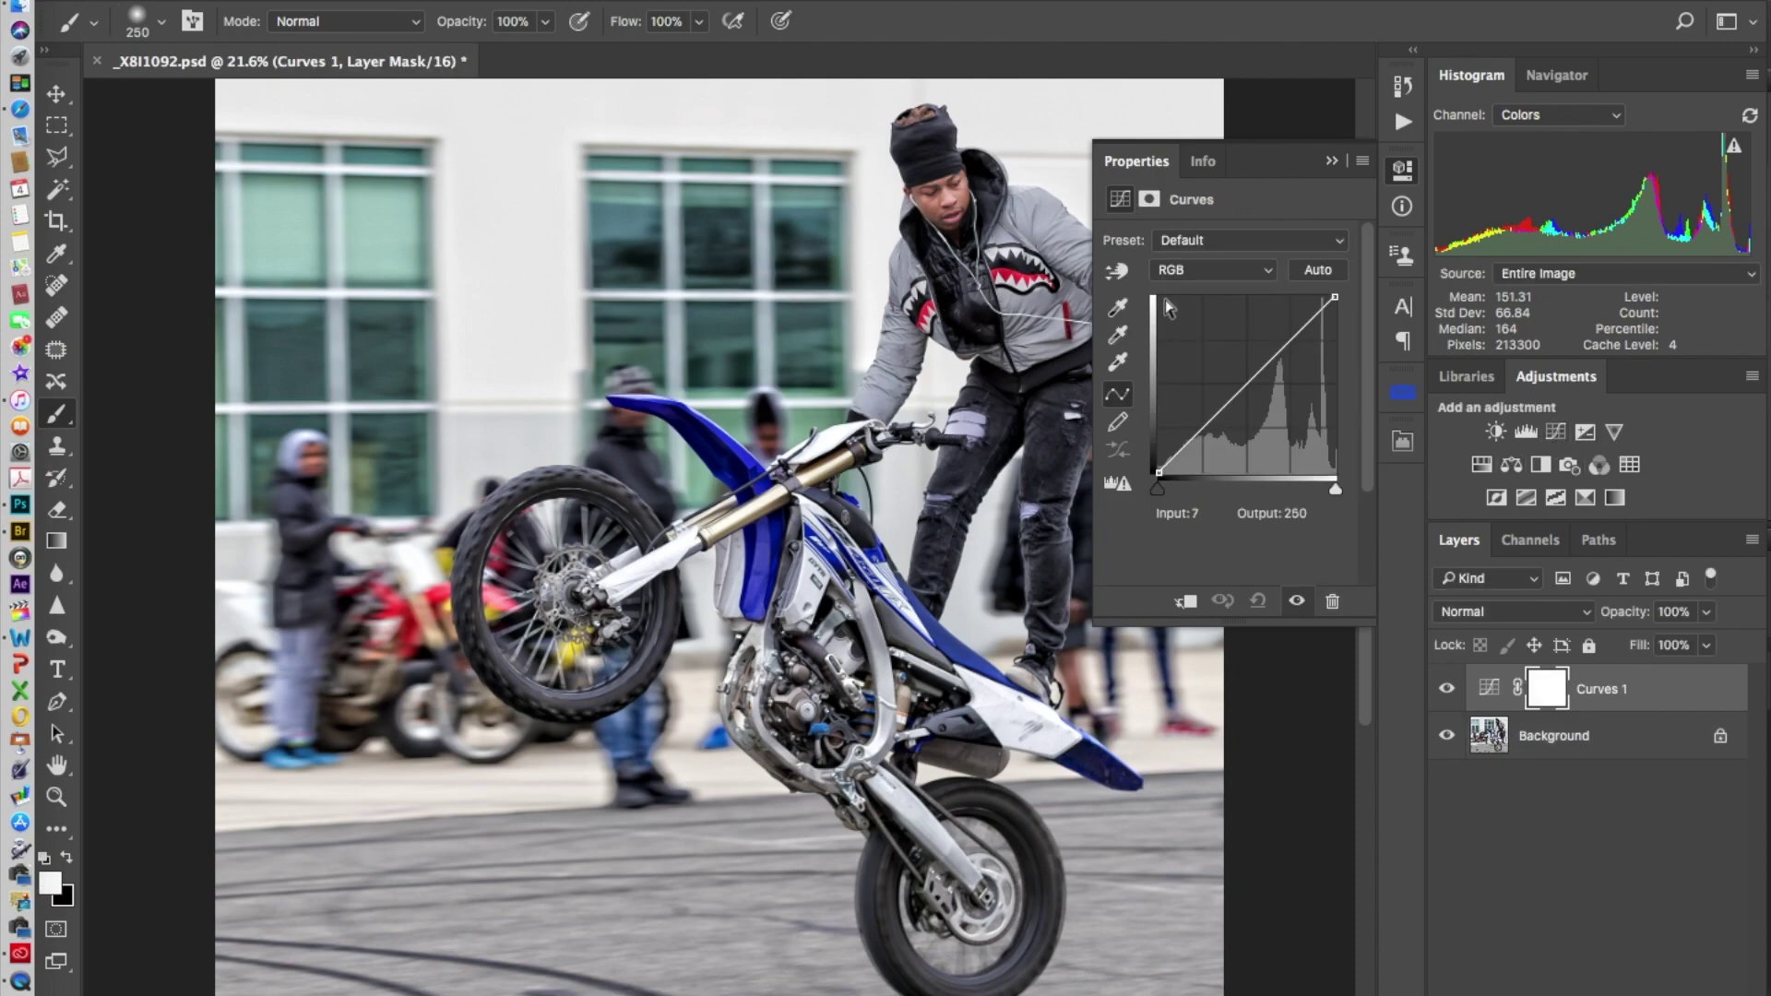
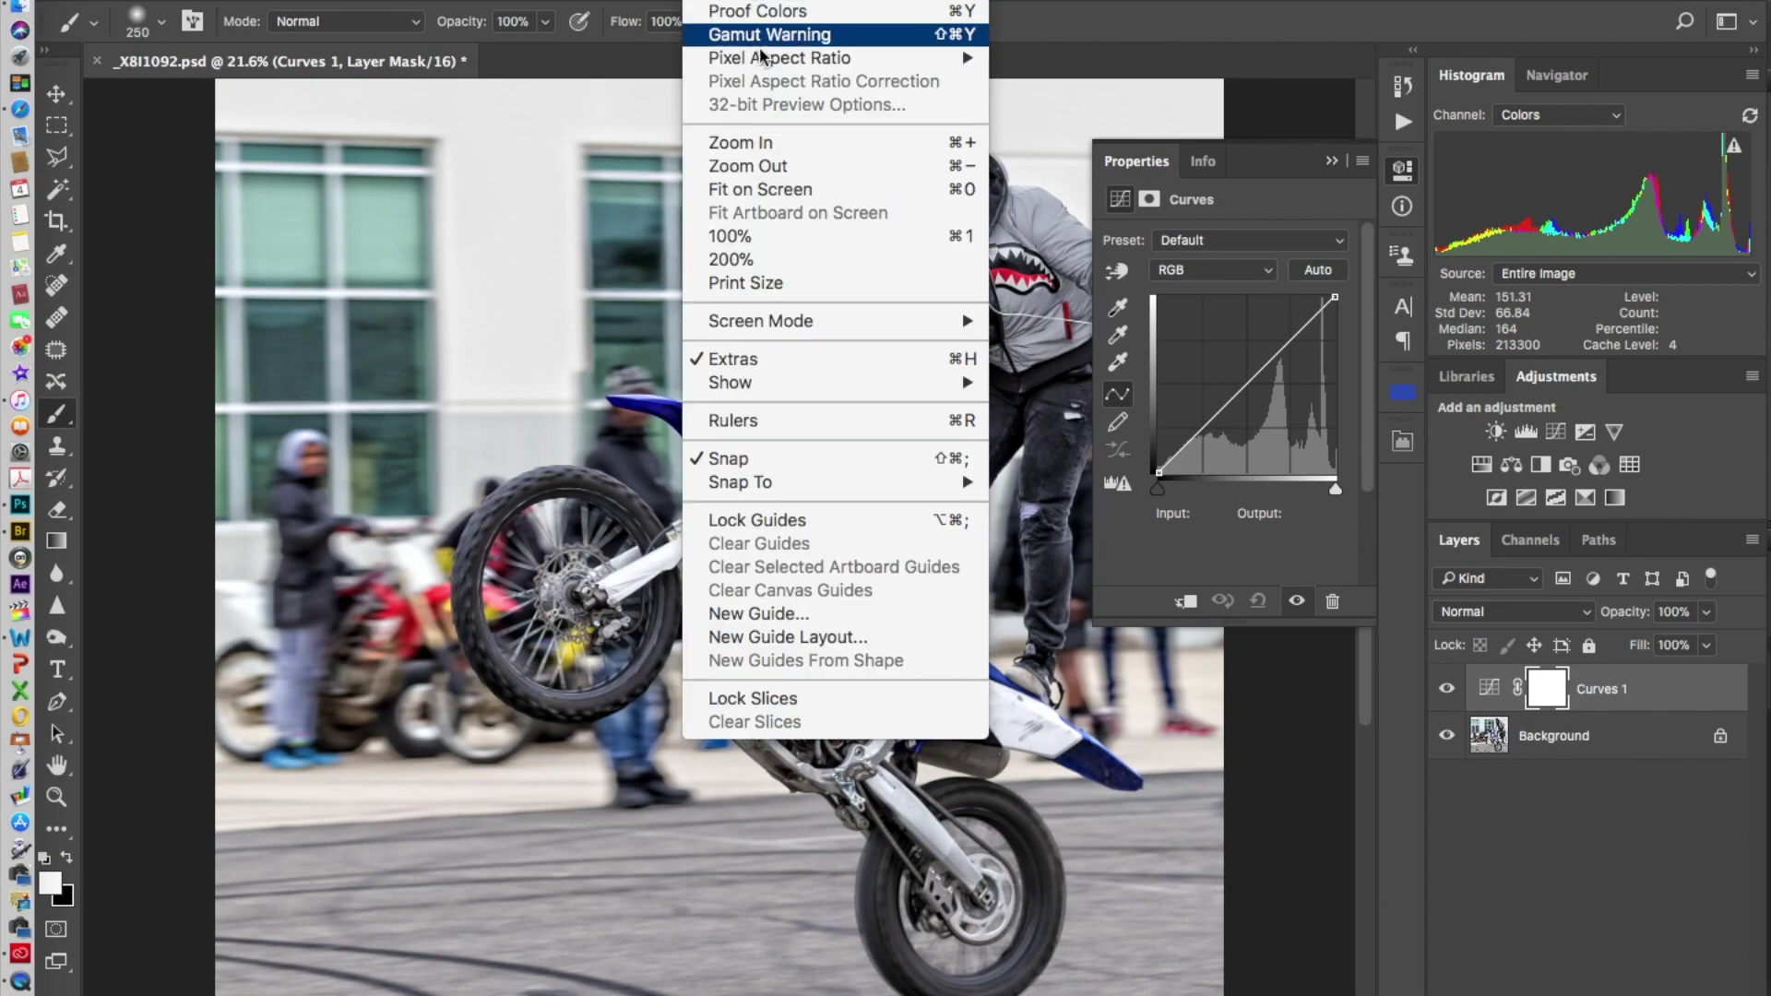
{"action": "left_click", "coordinate": [739, 142]}
{"action": "left_click", "coordinate": [710, 0]}
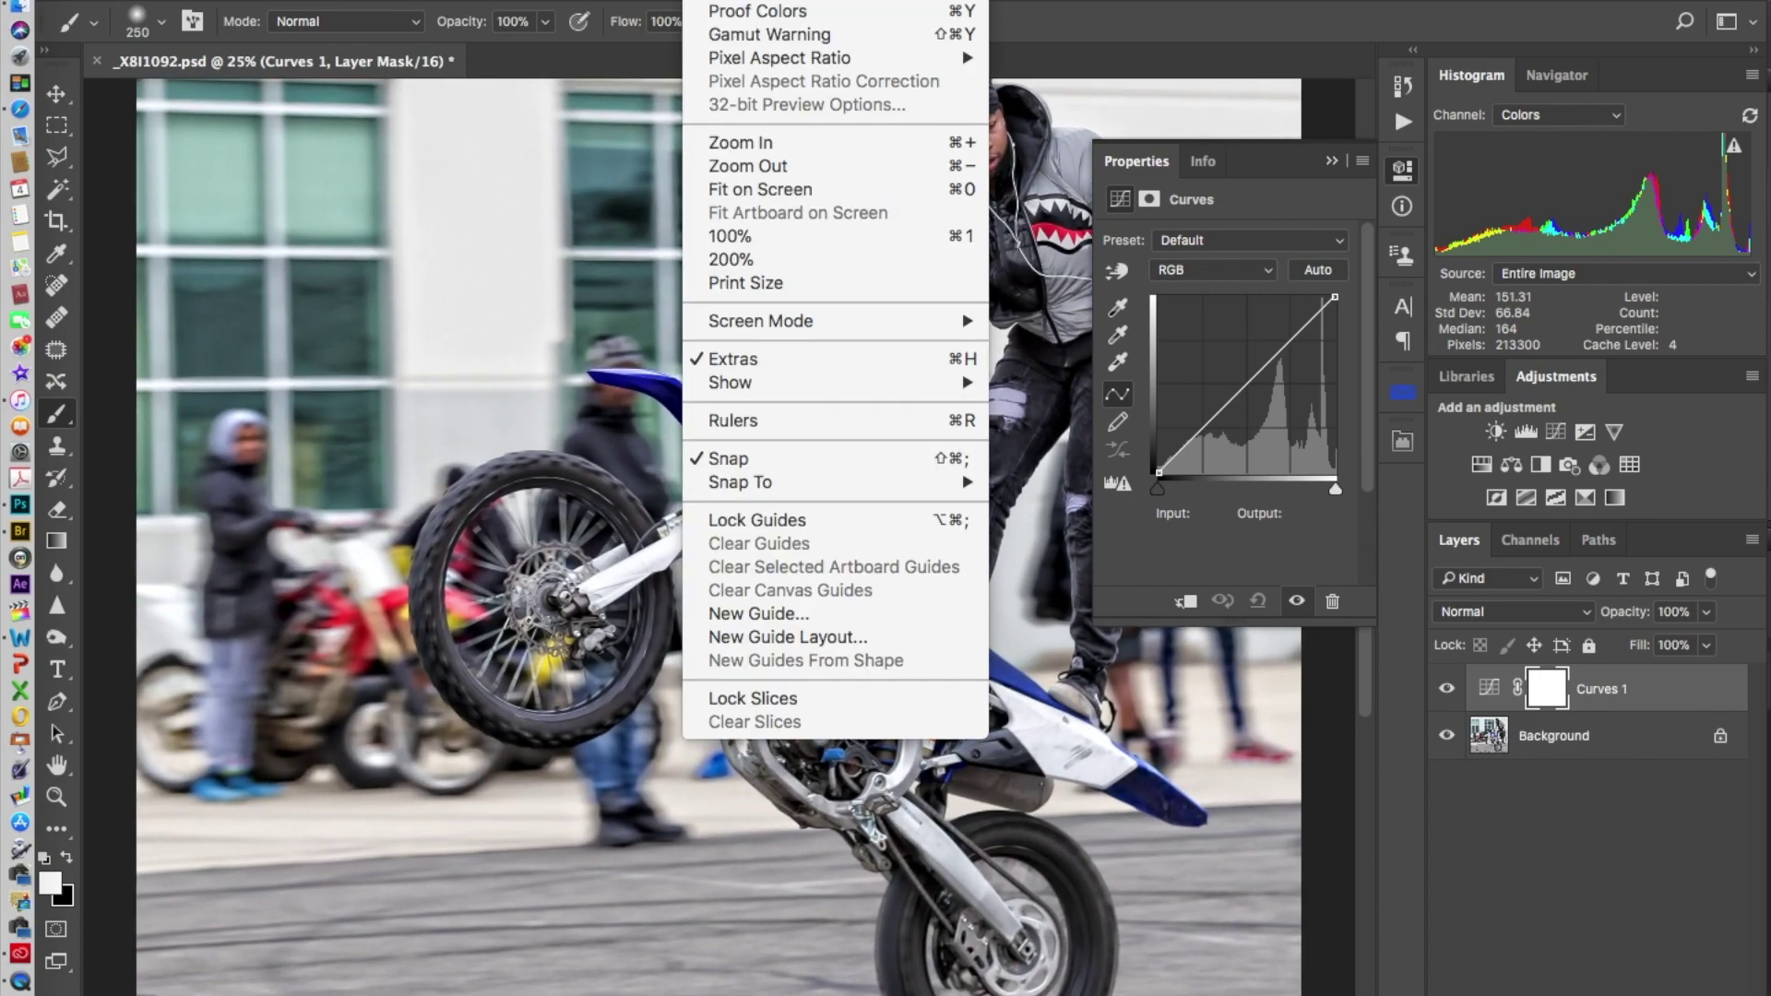
{"action": "left_click", "coordinate": [789, 142]}
{"action": "scroll", "coordinate": [815, 231], "scroll_direction": "right", "scroll_amount": 5}
{"action": "scroll", "coordinate": [814, 232], "scroll_direction": "up", "scroll_amount": 2}
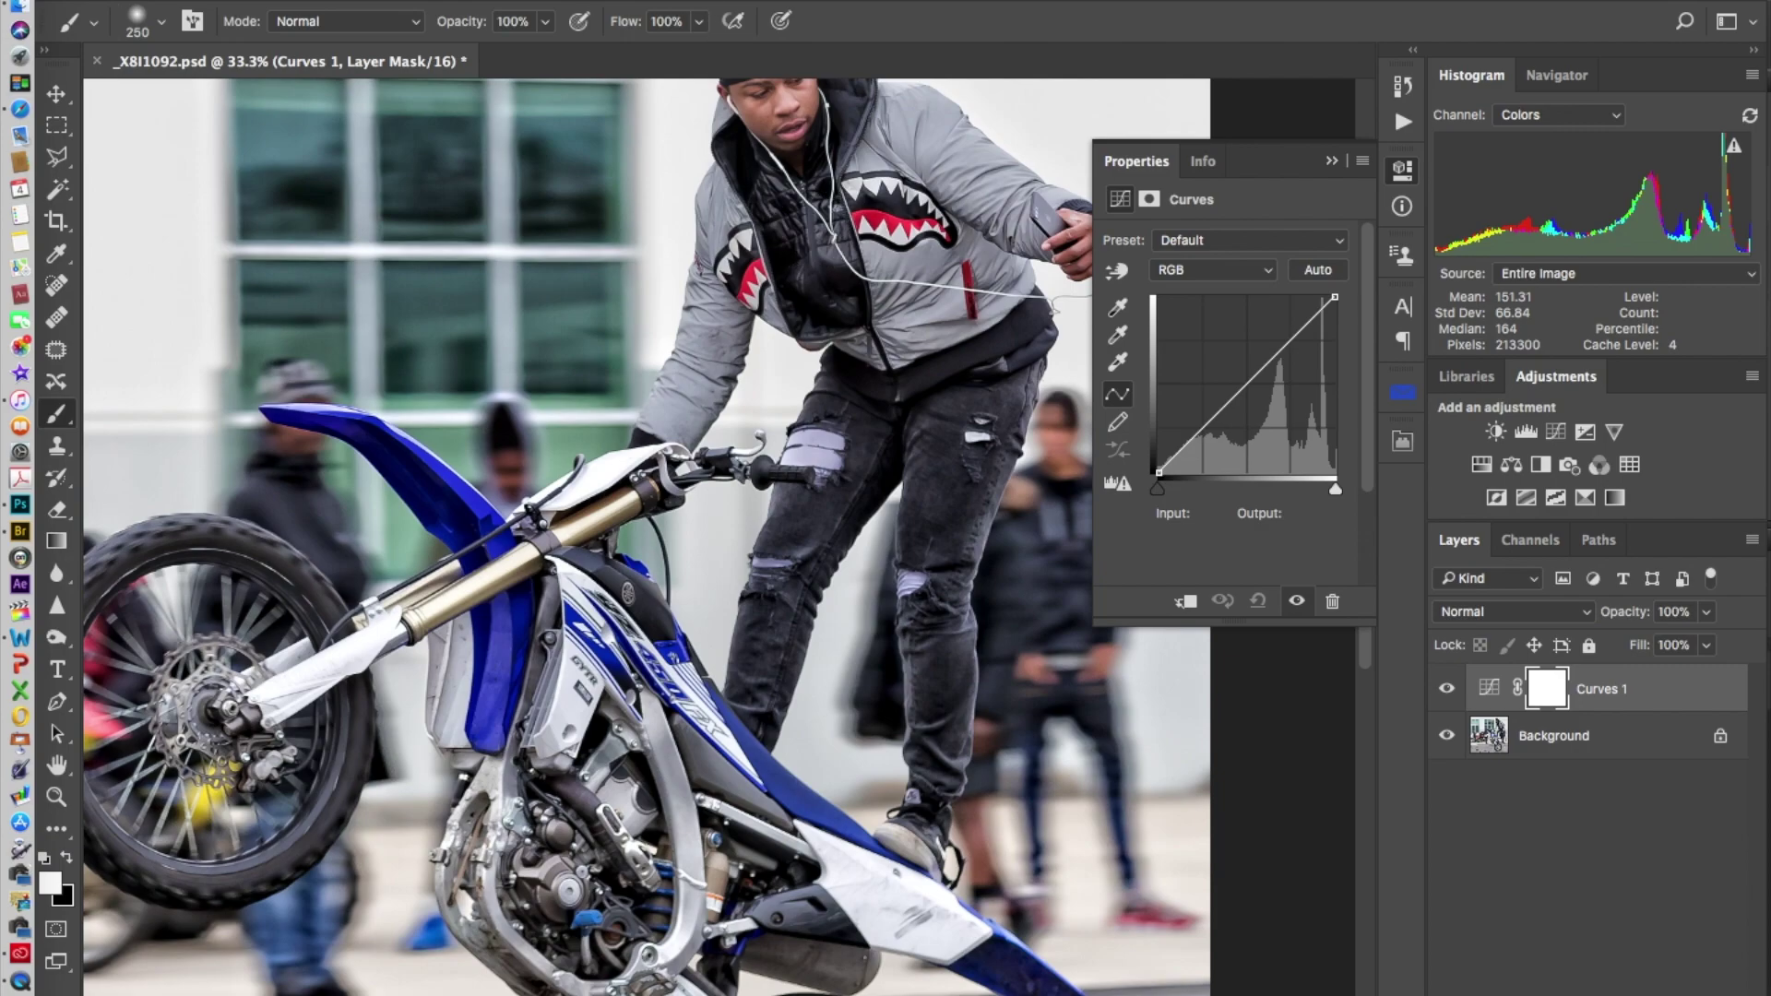
{"action": "left_click", "coordinate": [710, 0]}
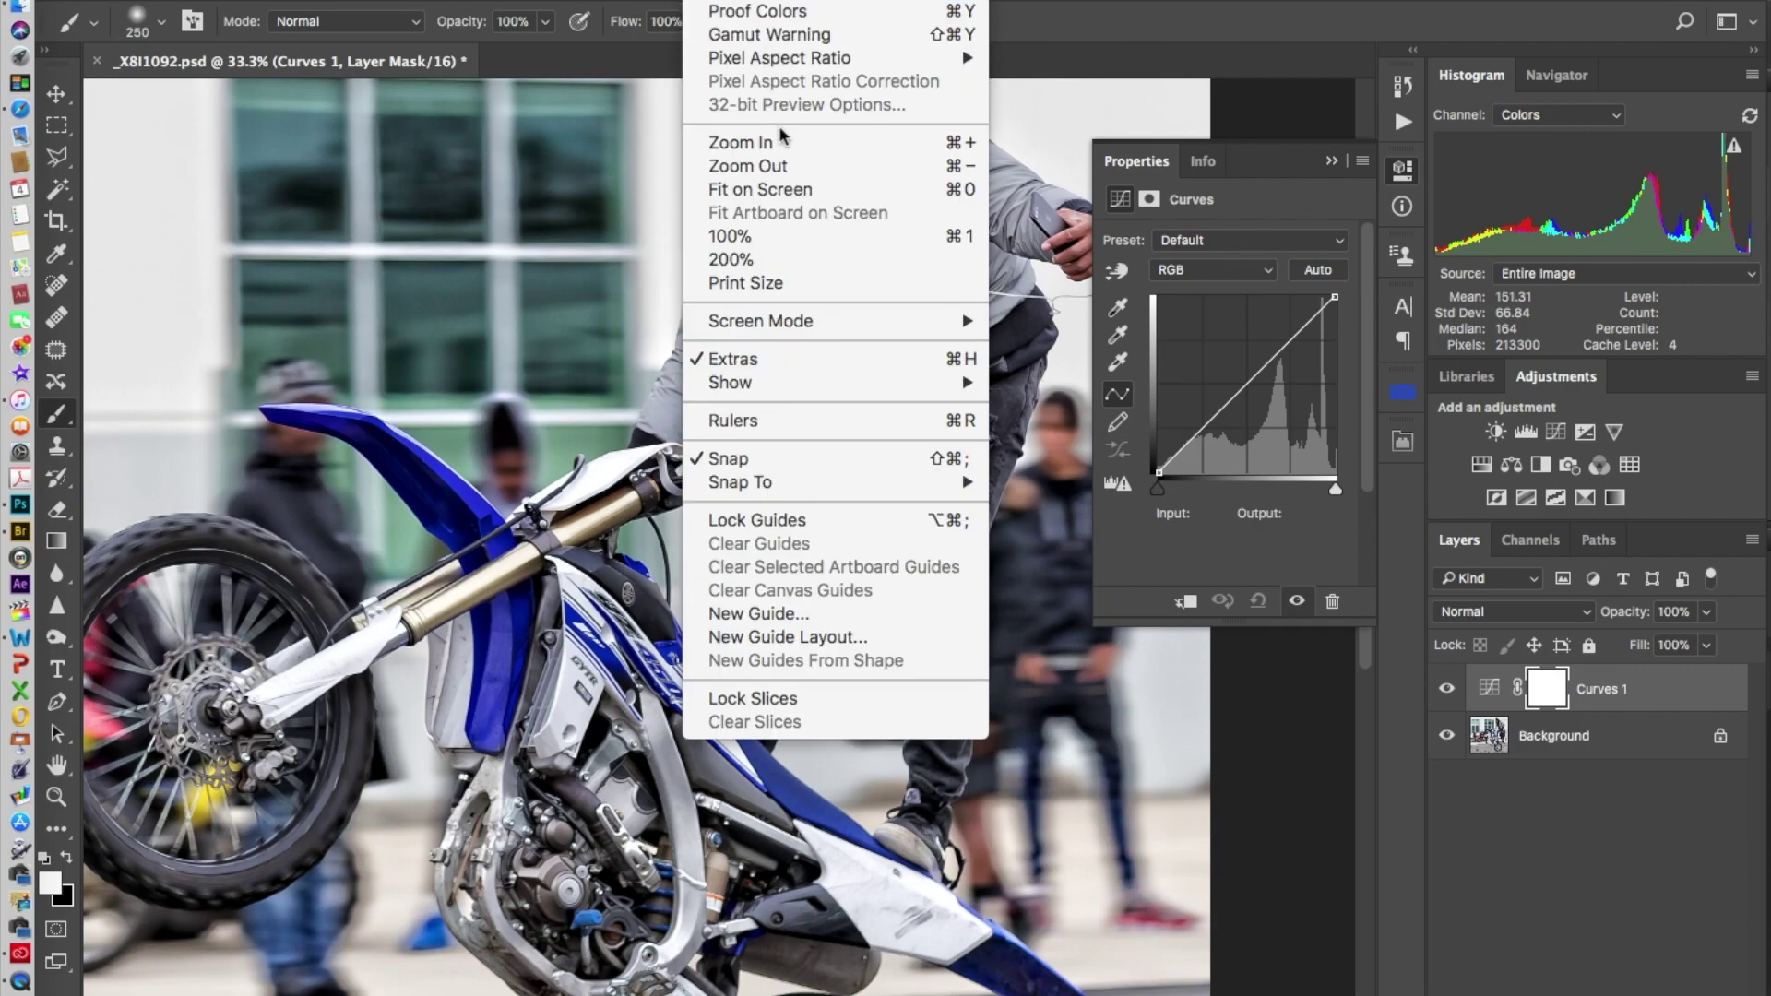
{"action": "left_click", "coordinate": [789, 142]}
{"action": "scroll", "coordinate": [895, 305], "scroll_direction": "up", "scroll_amount": 4}
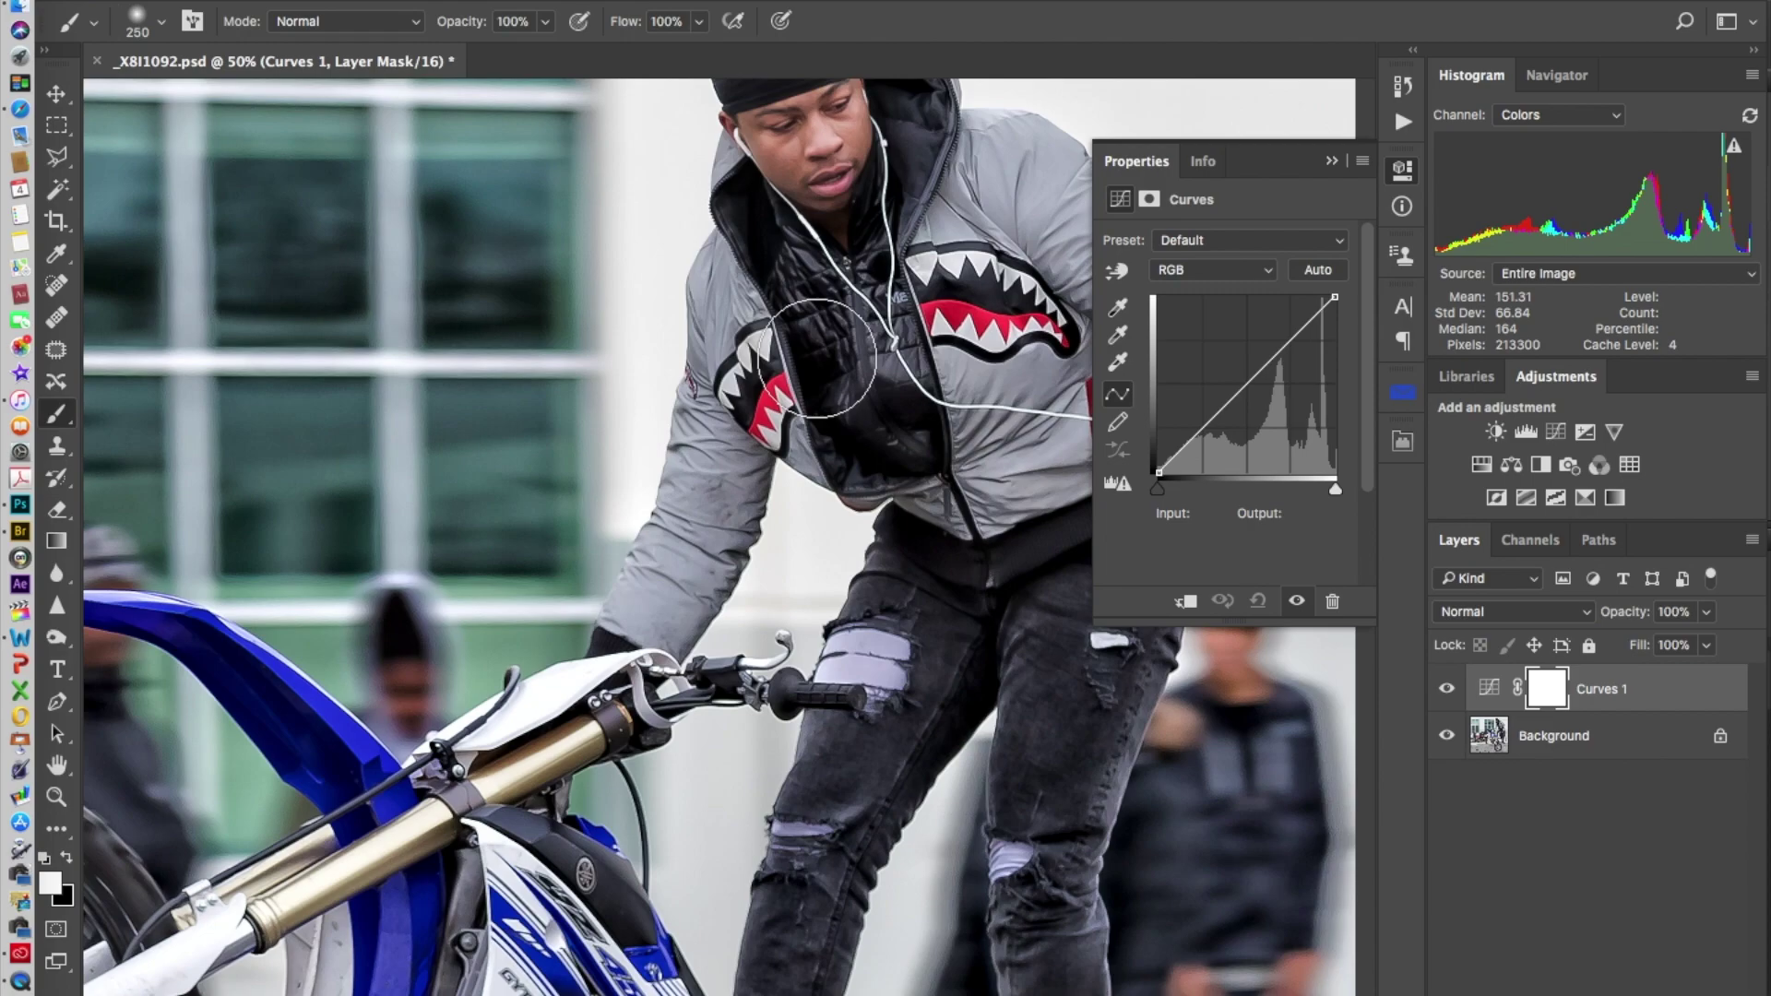
{"action": "scroll", "coordinate": [821, 305], "scroll_direction": "up", "scroll_amount": 2}
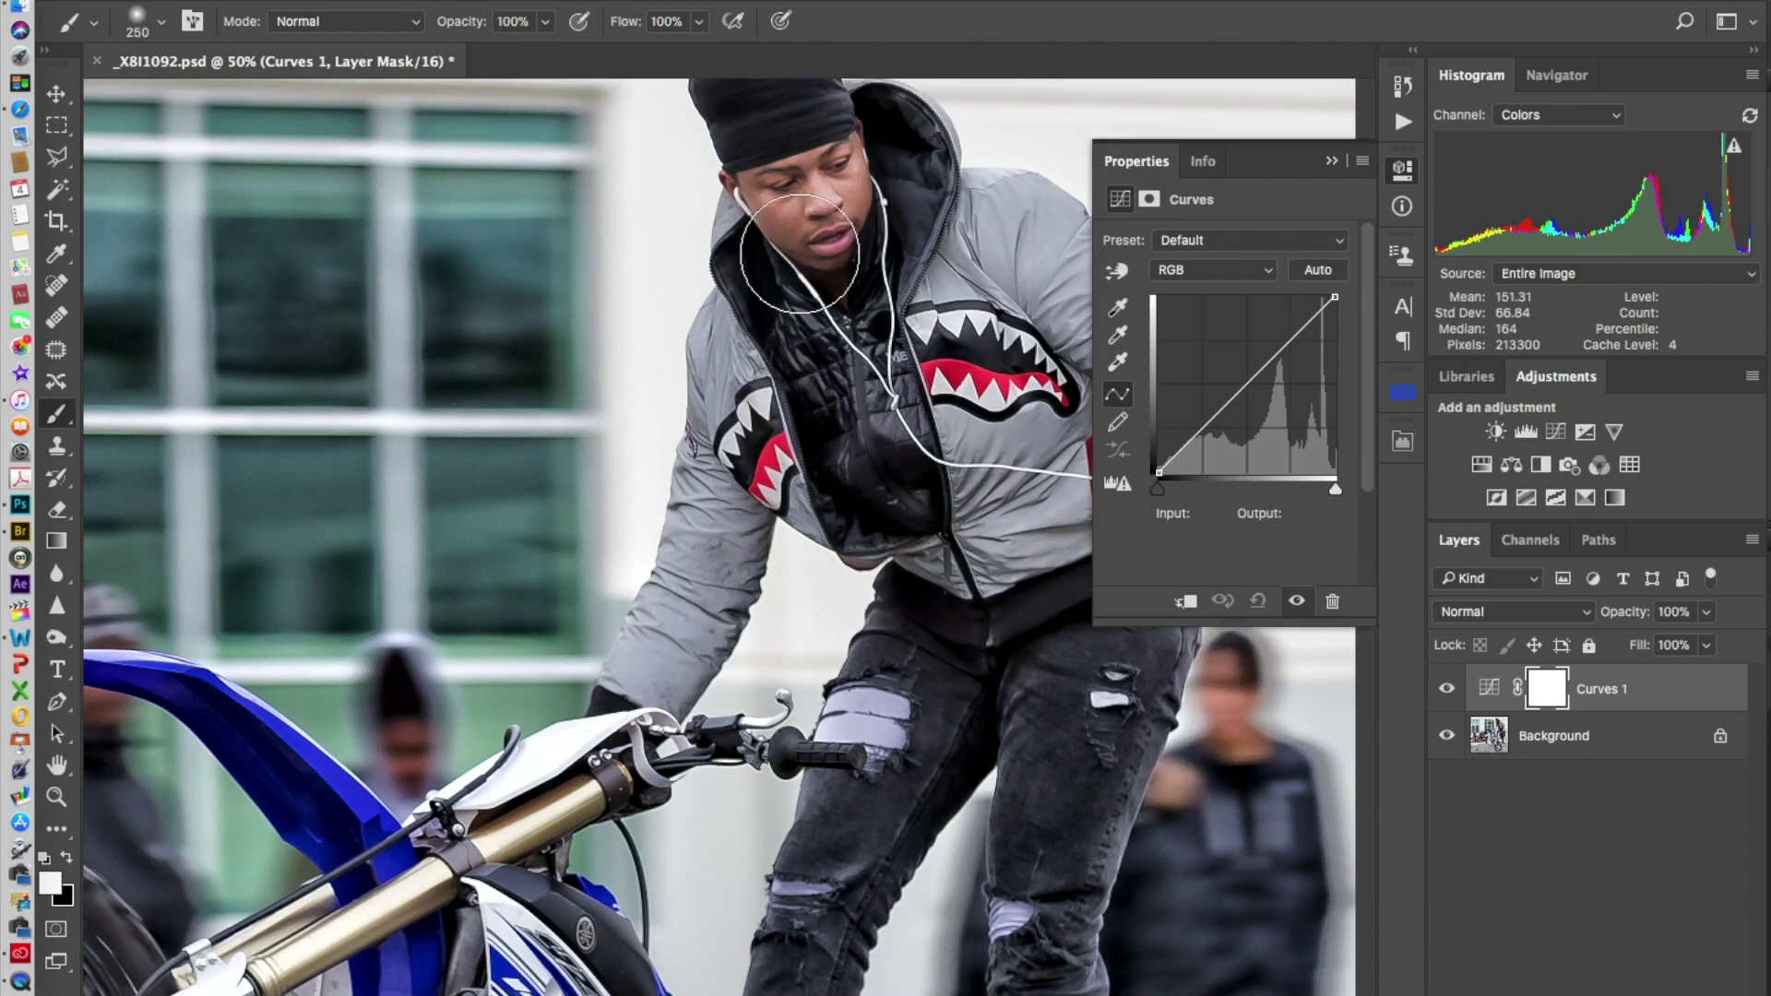
{"action": "left_click", "coordinate": [733, 5]}
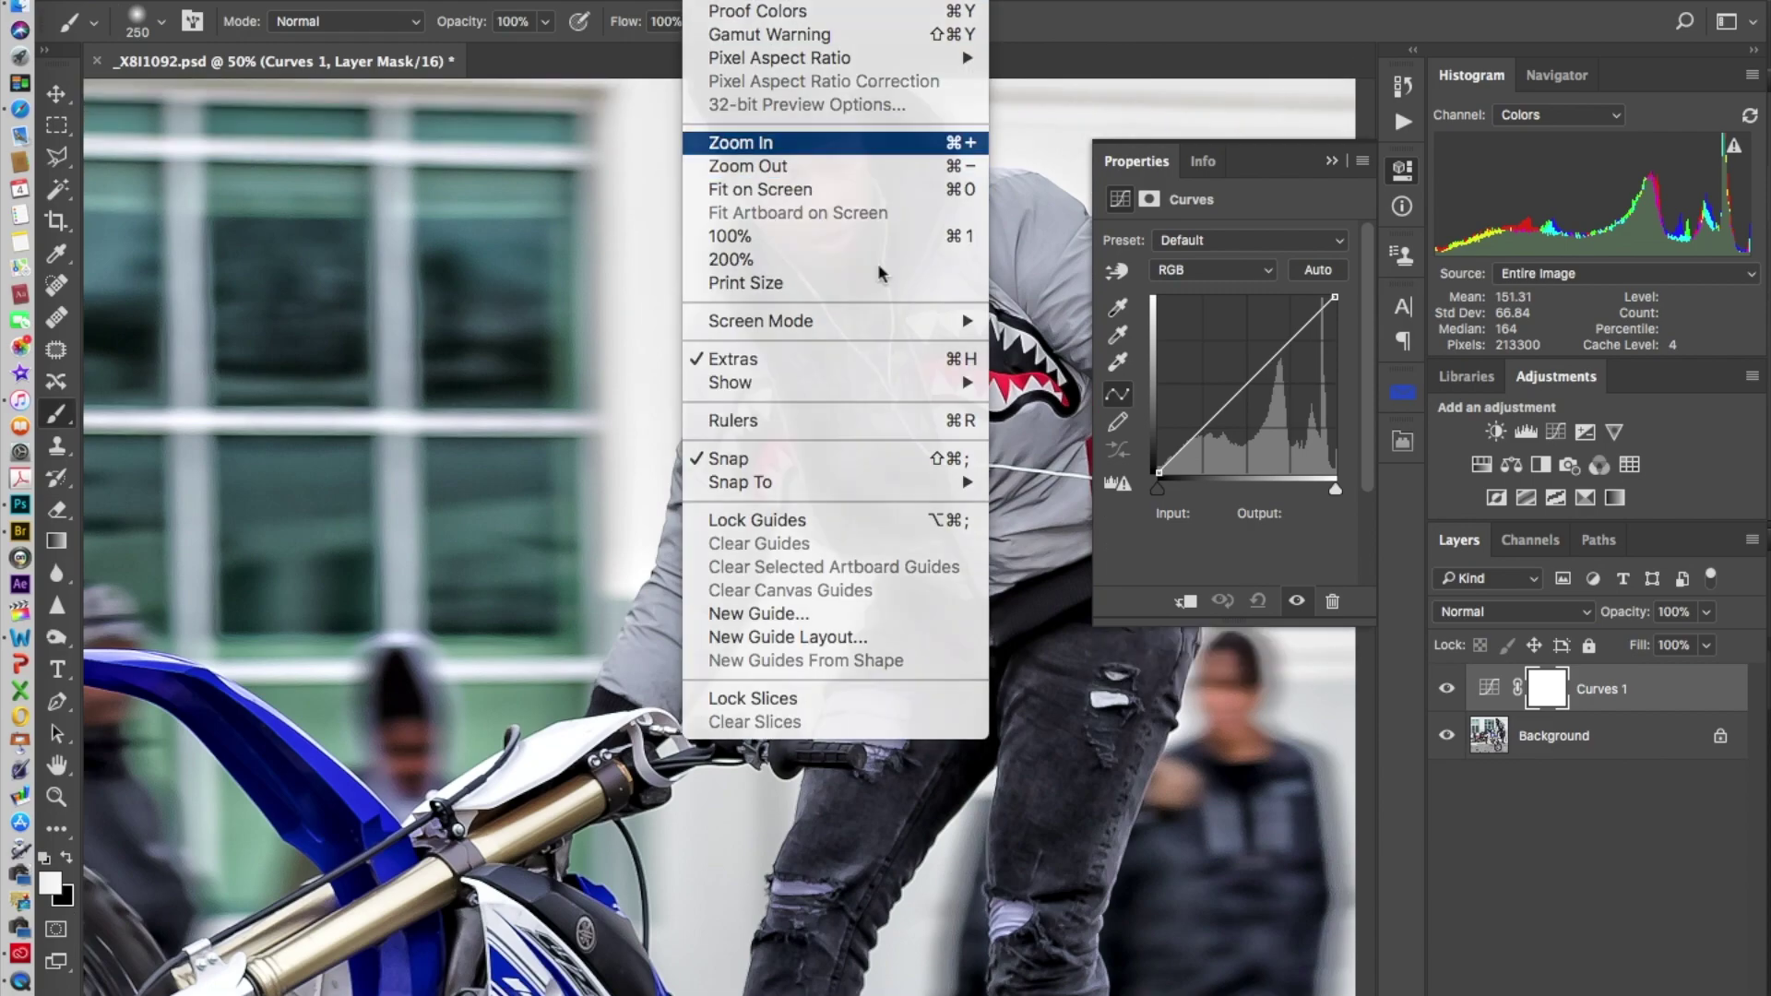
{"action": "left_click", "coordinate": [747, 142]}
{"action": "scroll", "coordinate": [936, 401], "scroll_direction": "up", "scroll_amount": 2}
{"action": "scroll", "coordinate": [936, 401], "scroll_direction": "right", "scroll_amount": 3}
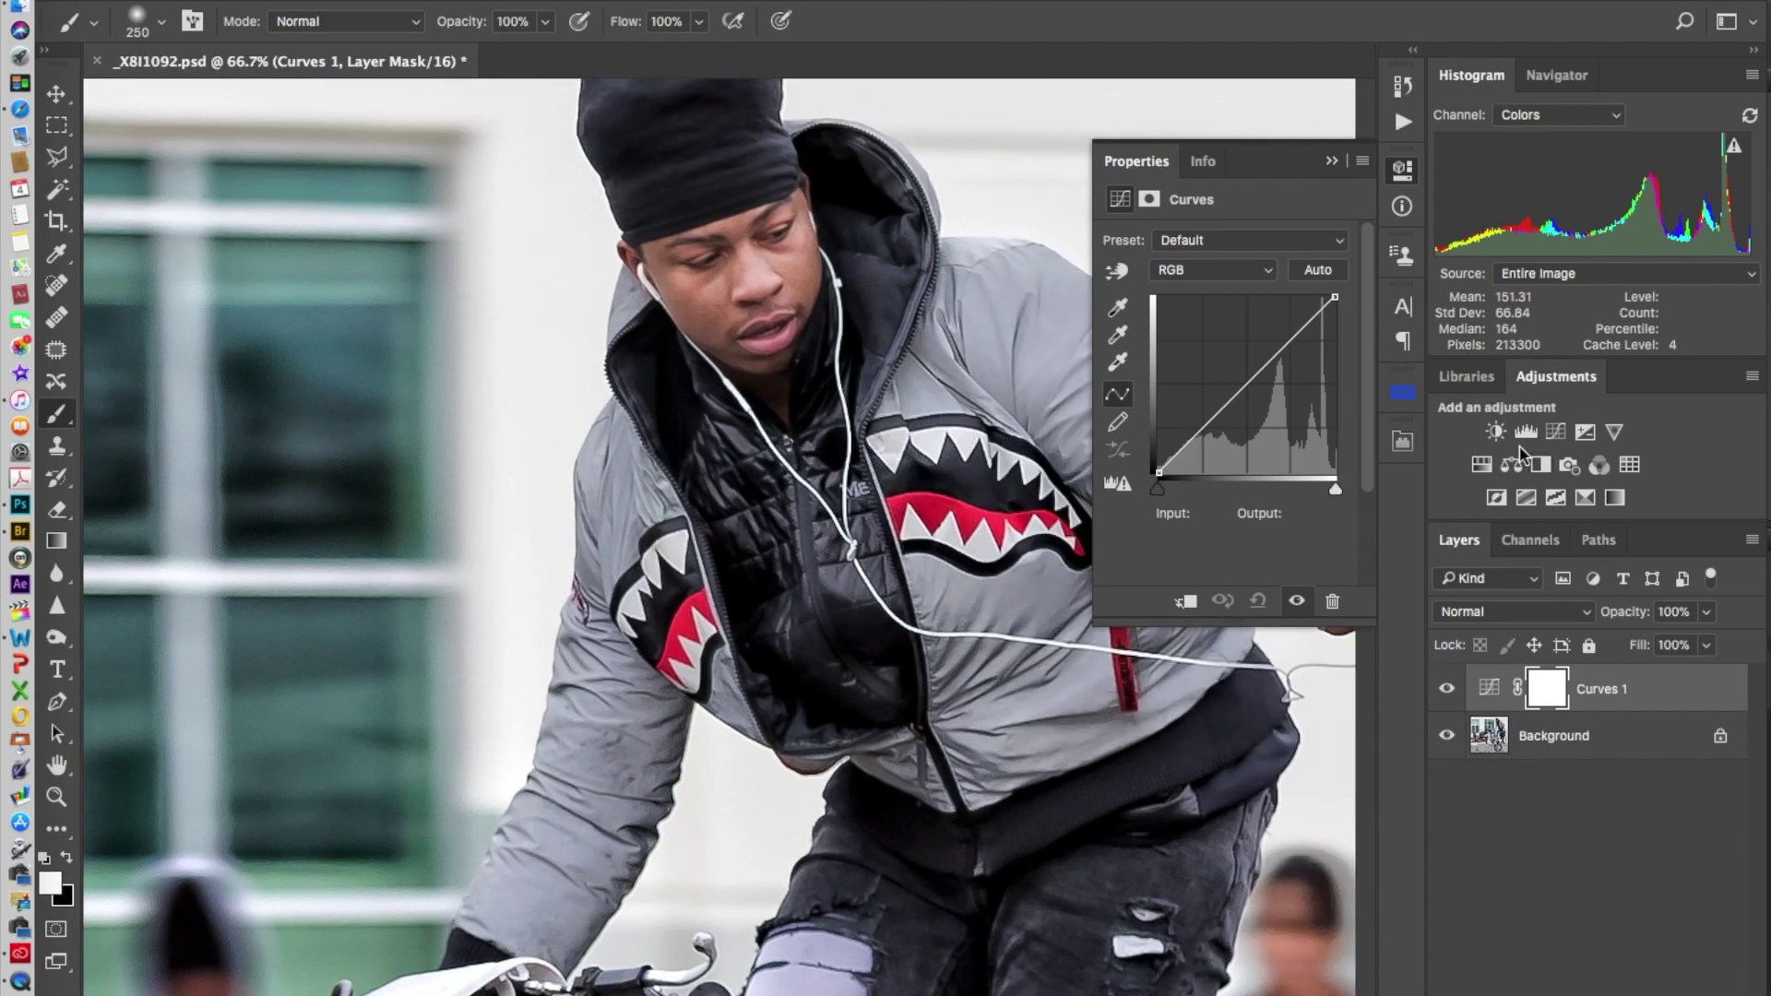
{"action": "left_click", "coordinate": [1117, 272]}
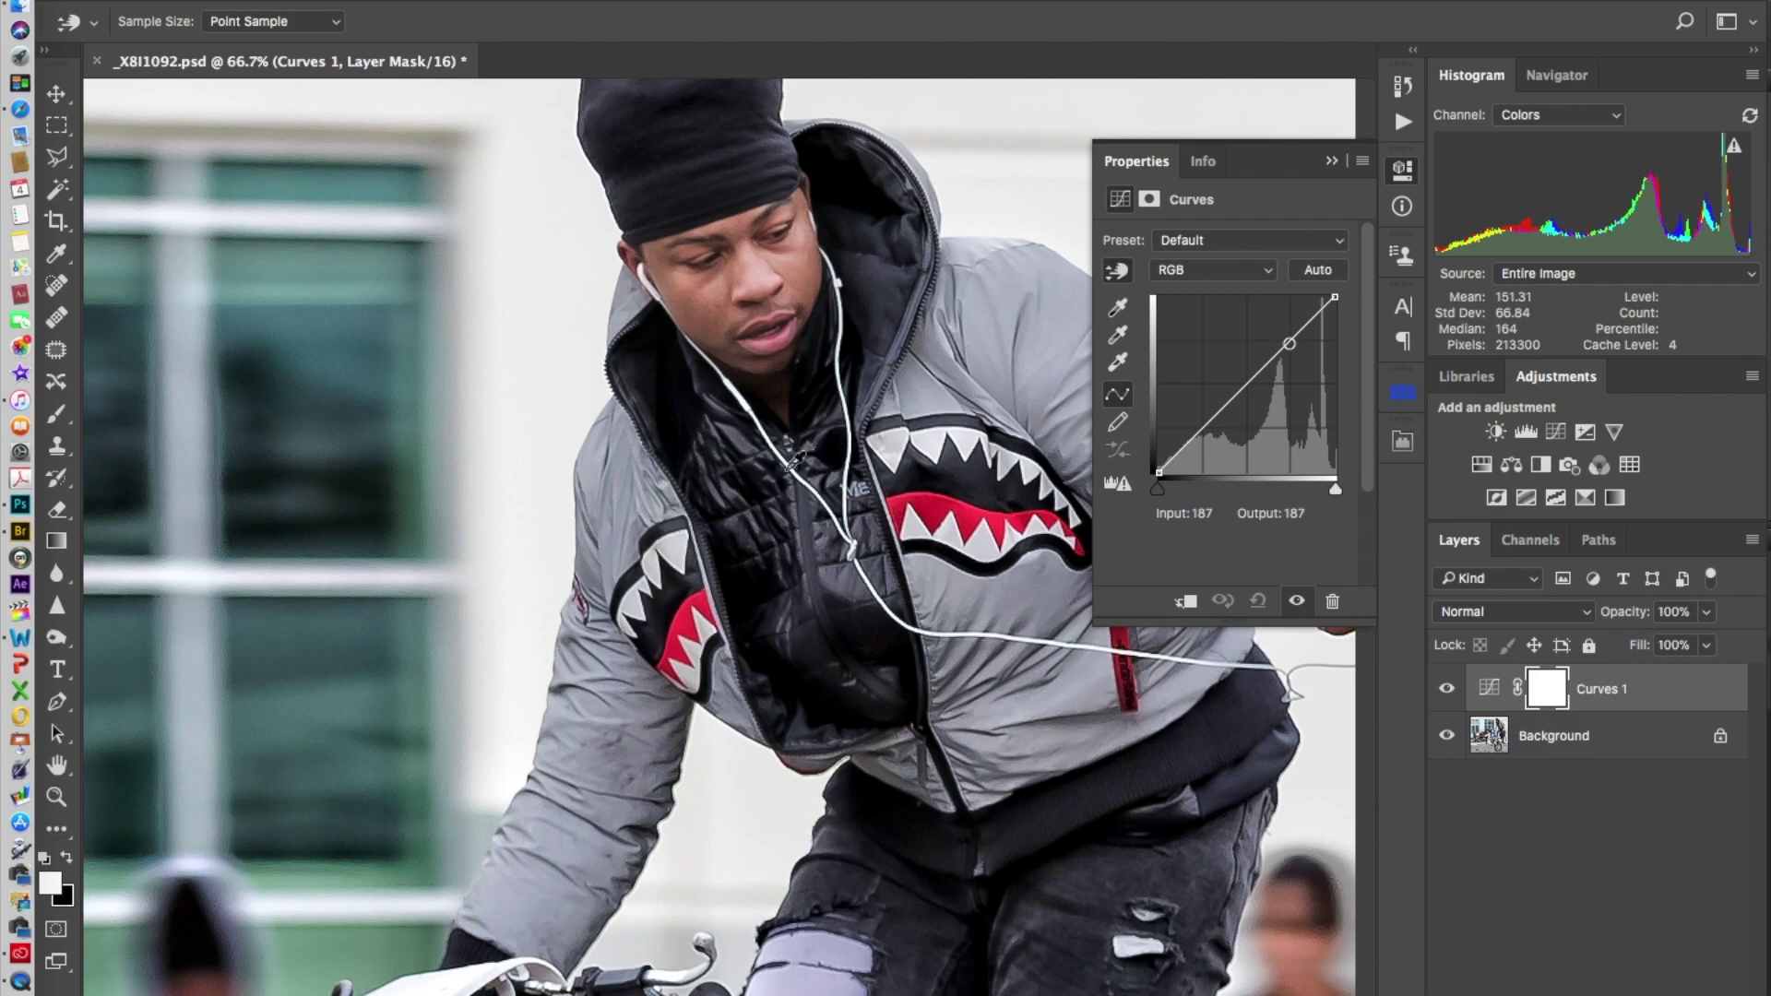
{"action": "left_click_drag", "start_coordinate": [736, 499], "coordinate": [736, 481]}
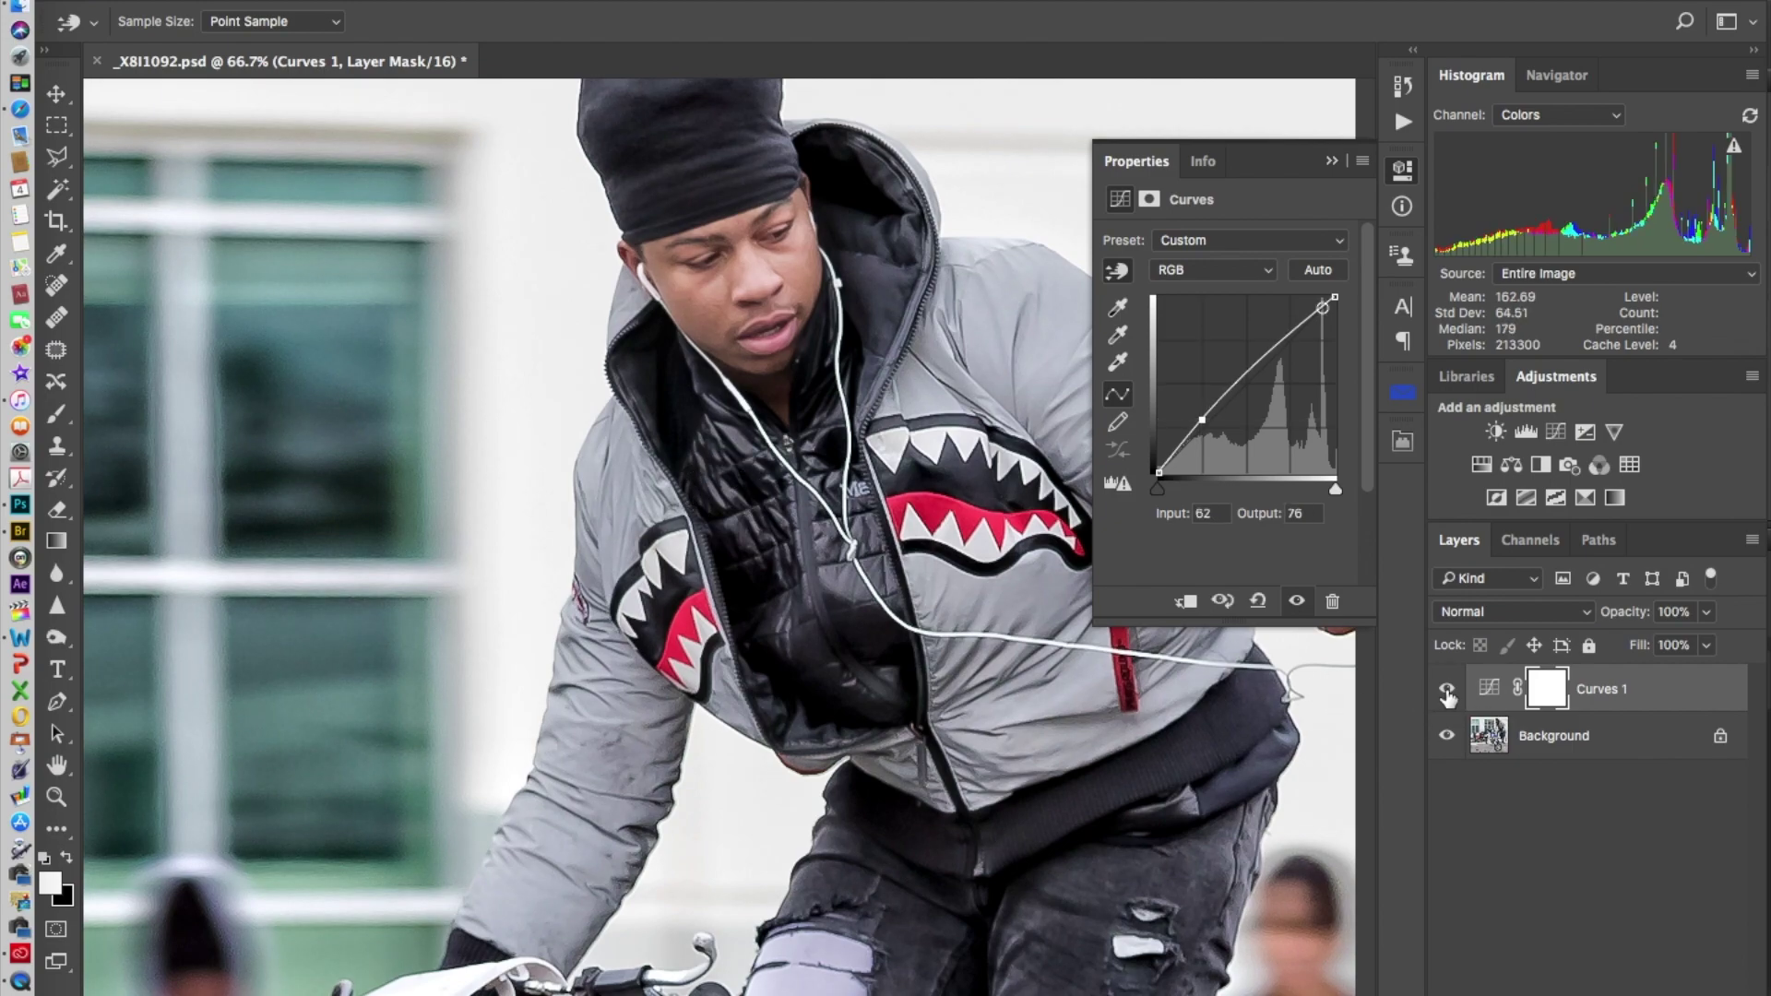
Toggle the Curves mask between white and black to compare the brightening, leaving the mask black
{"action": "key", "text": "ctrl+i"}
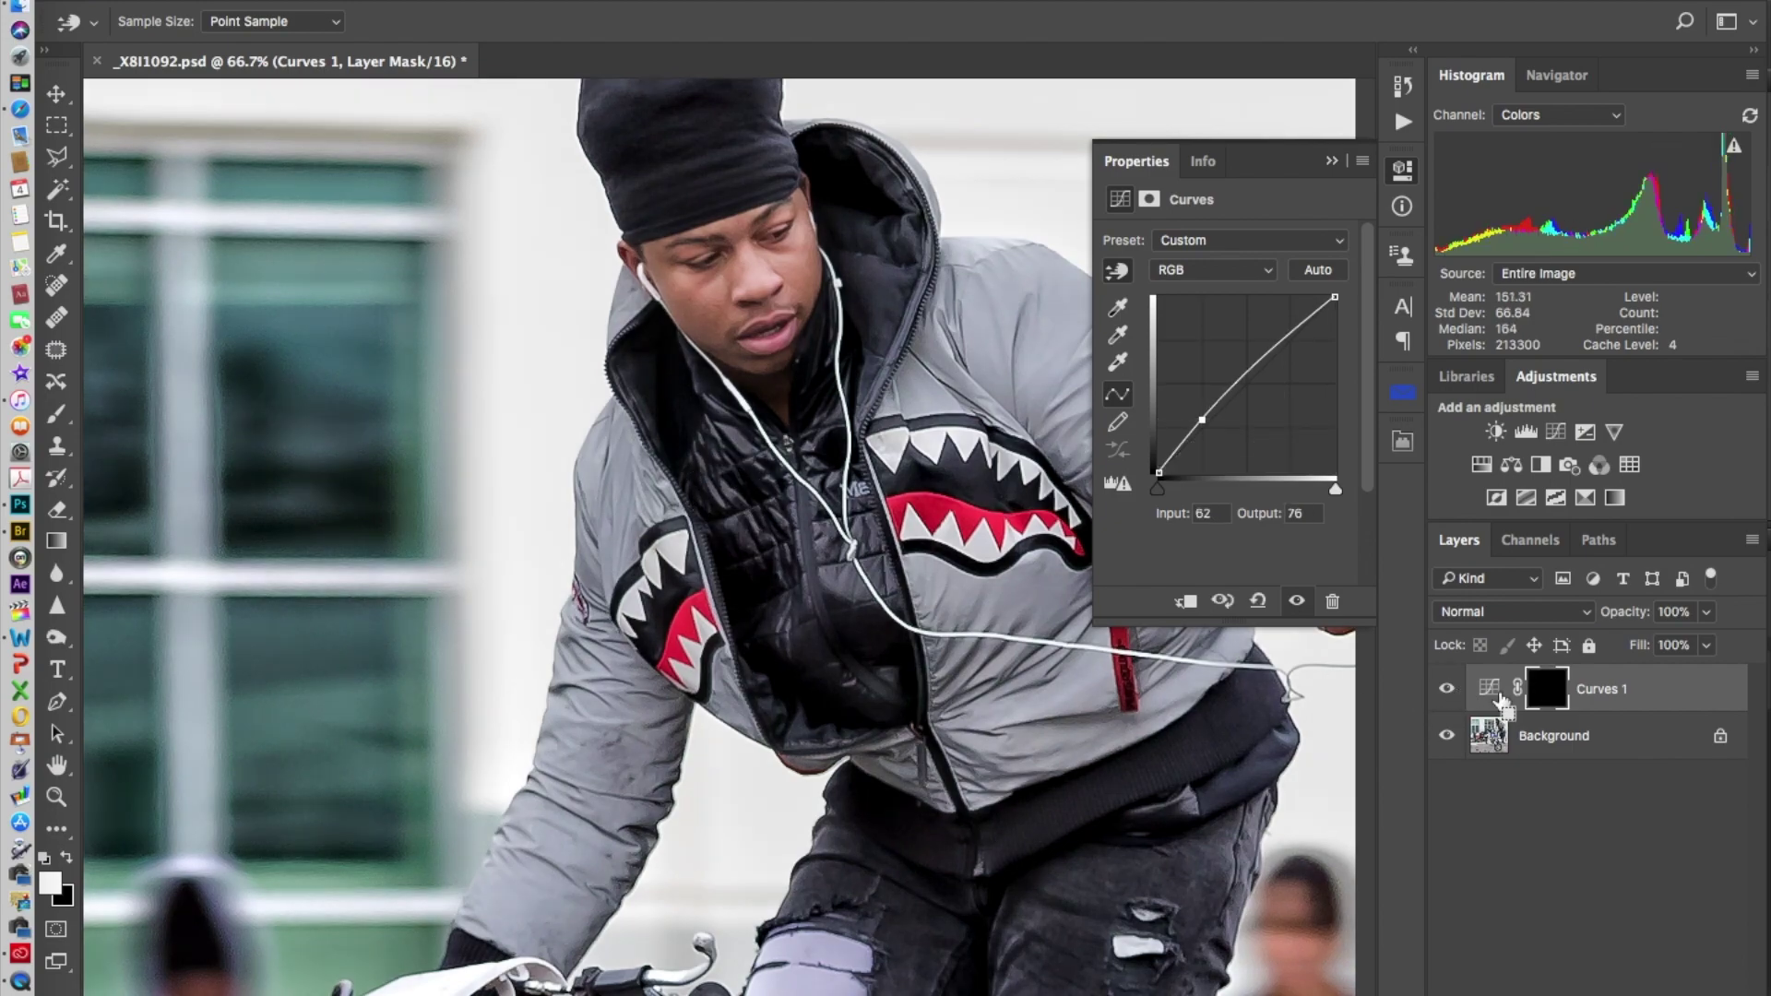
{"action": "key", "text": "ctrl+i"}
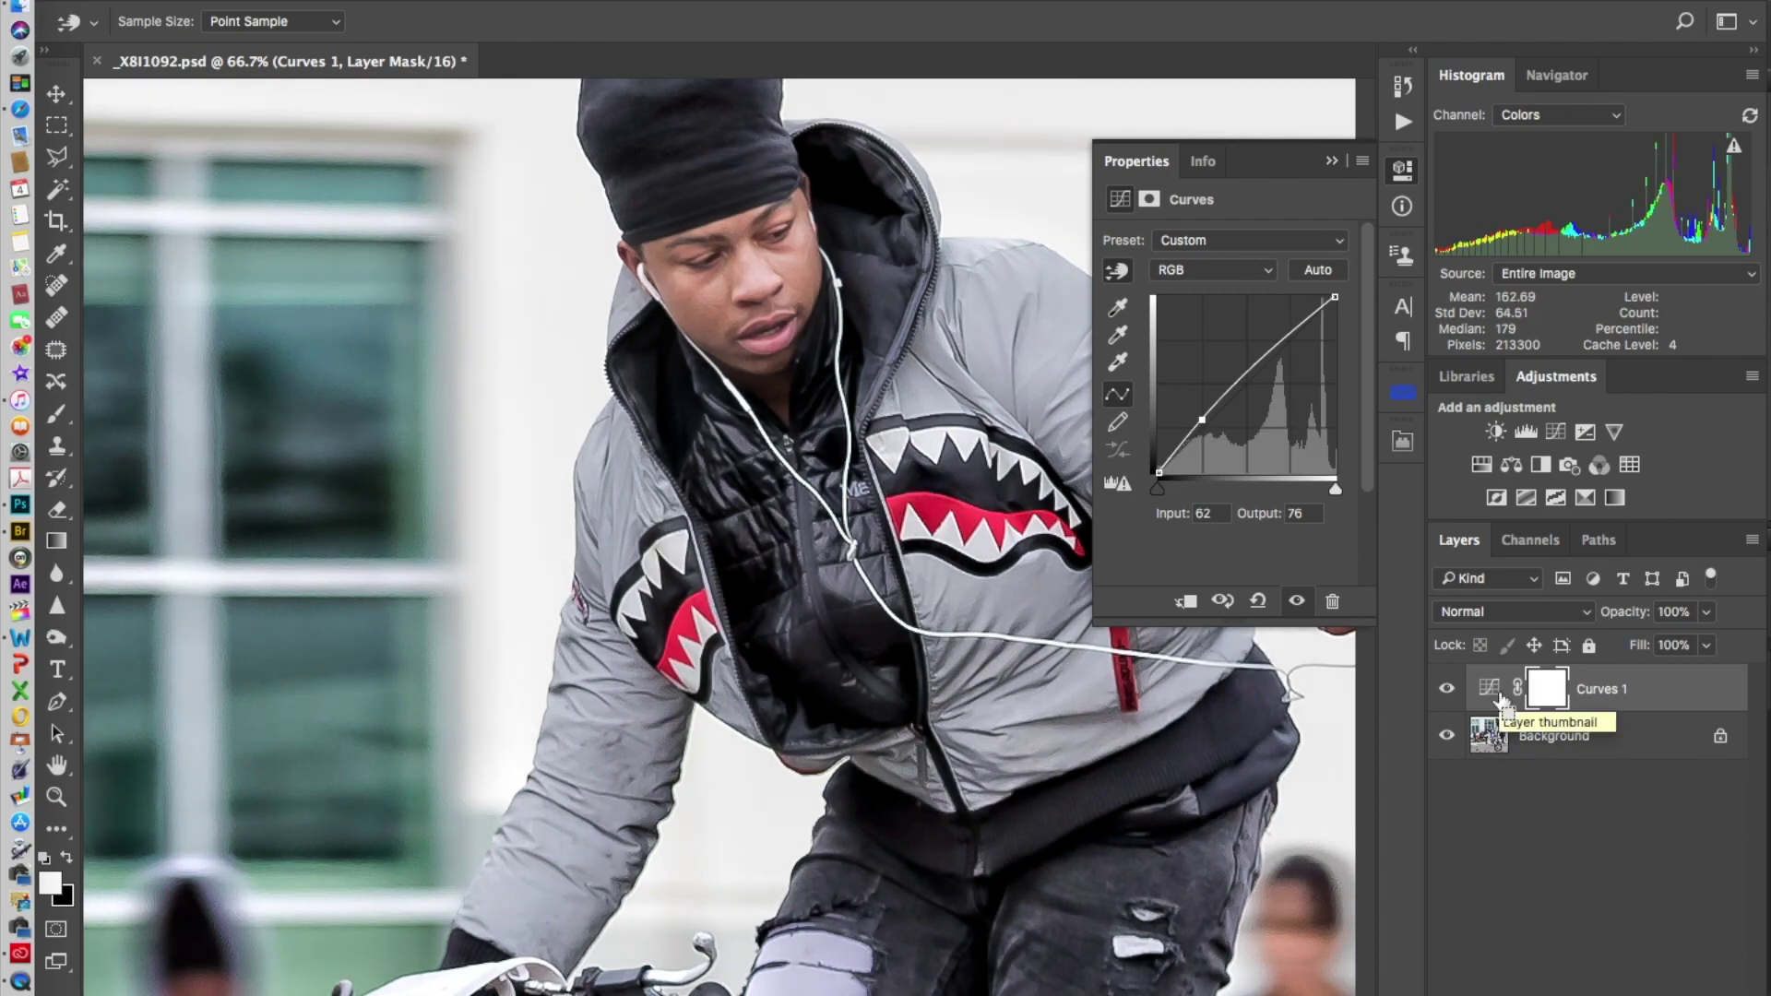
{"action": "key", "text": "ctrl+i"}
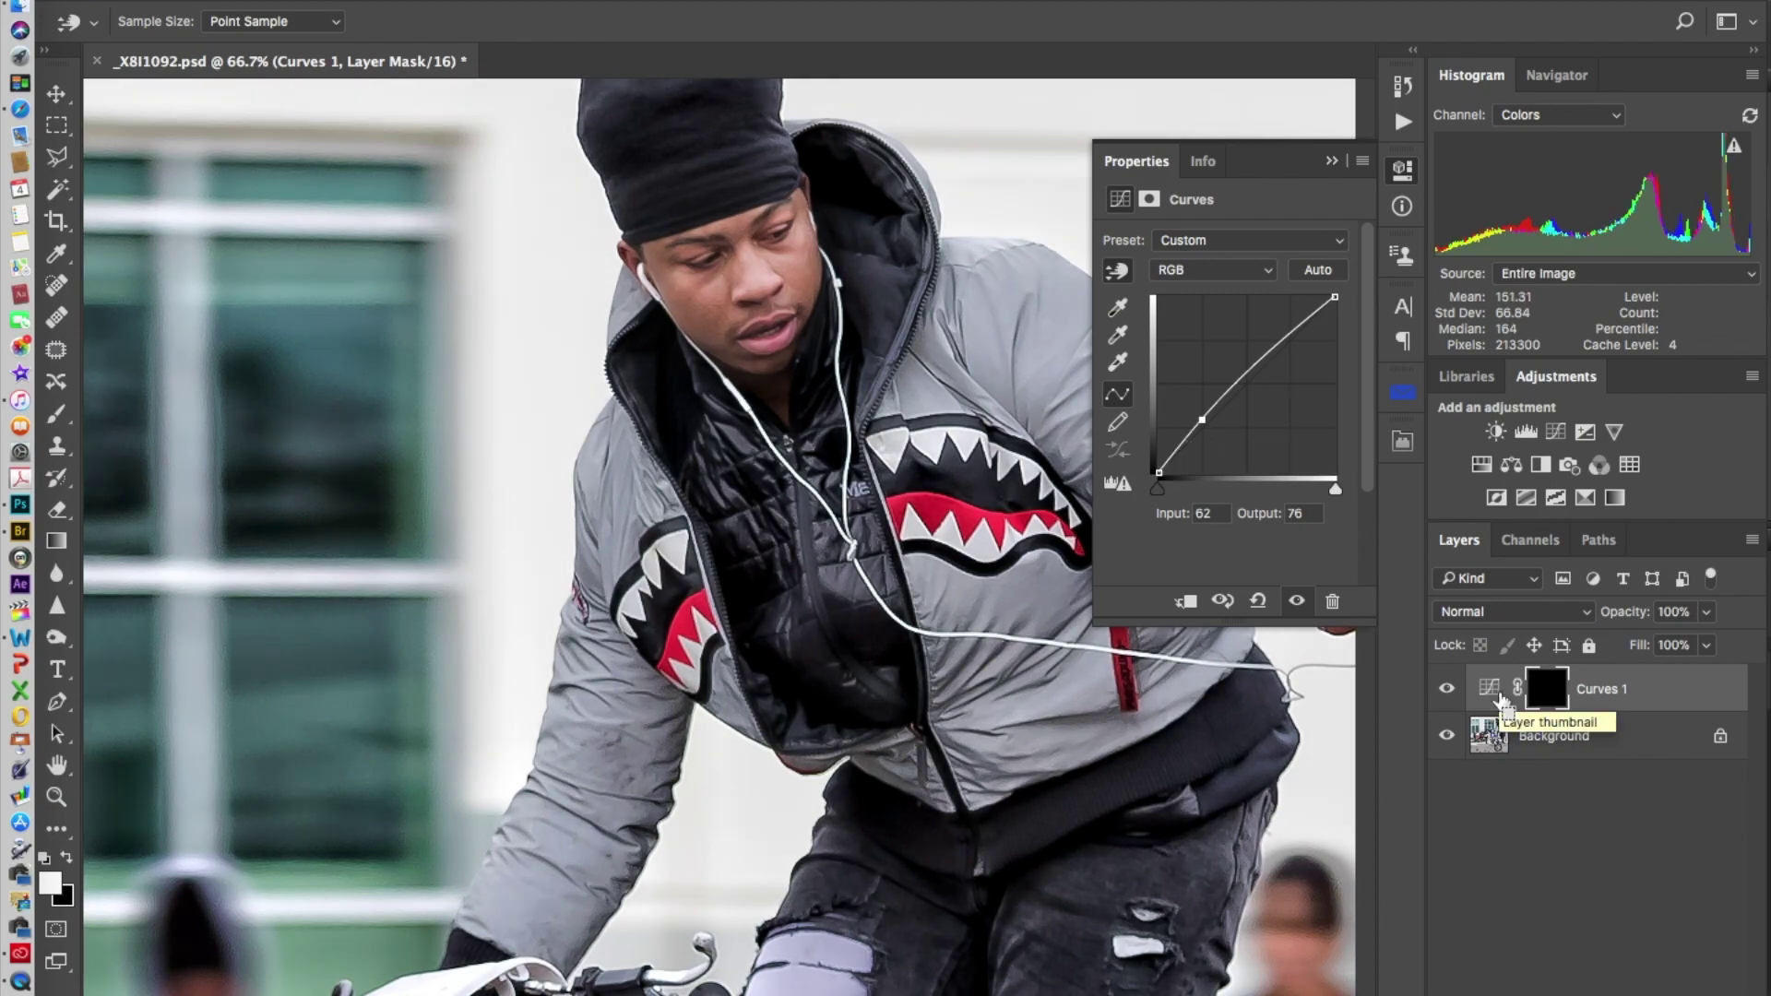
Paint white on the Curves mask with a size 125 brush over the rider's black vest, hood lining and jacket waistband
{"action": "left_click", "coordinate": [57, 413]}
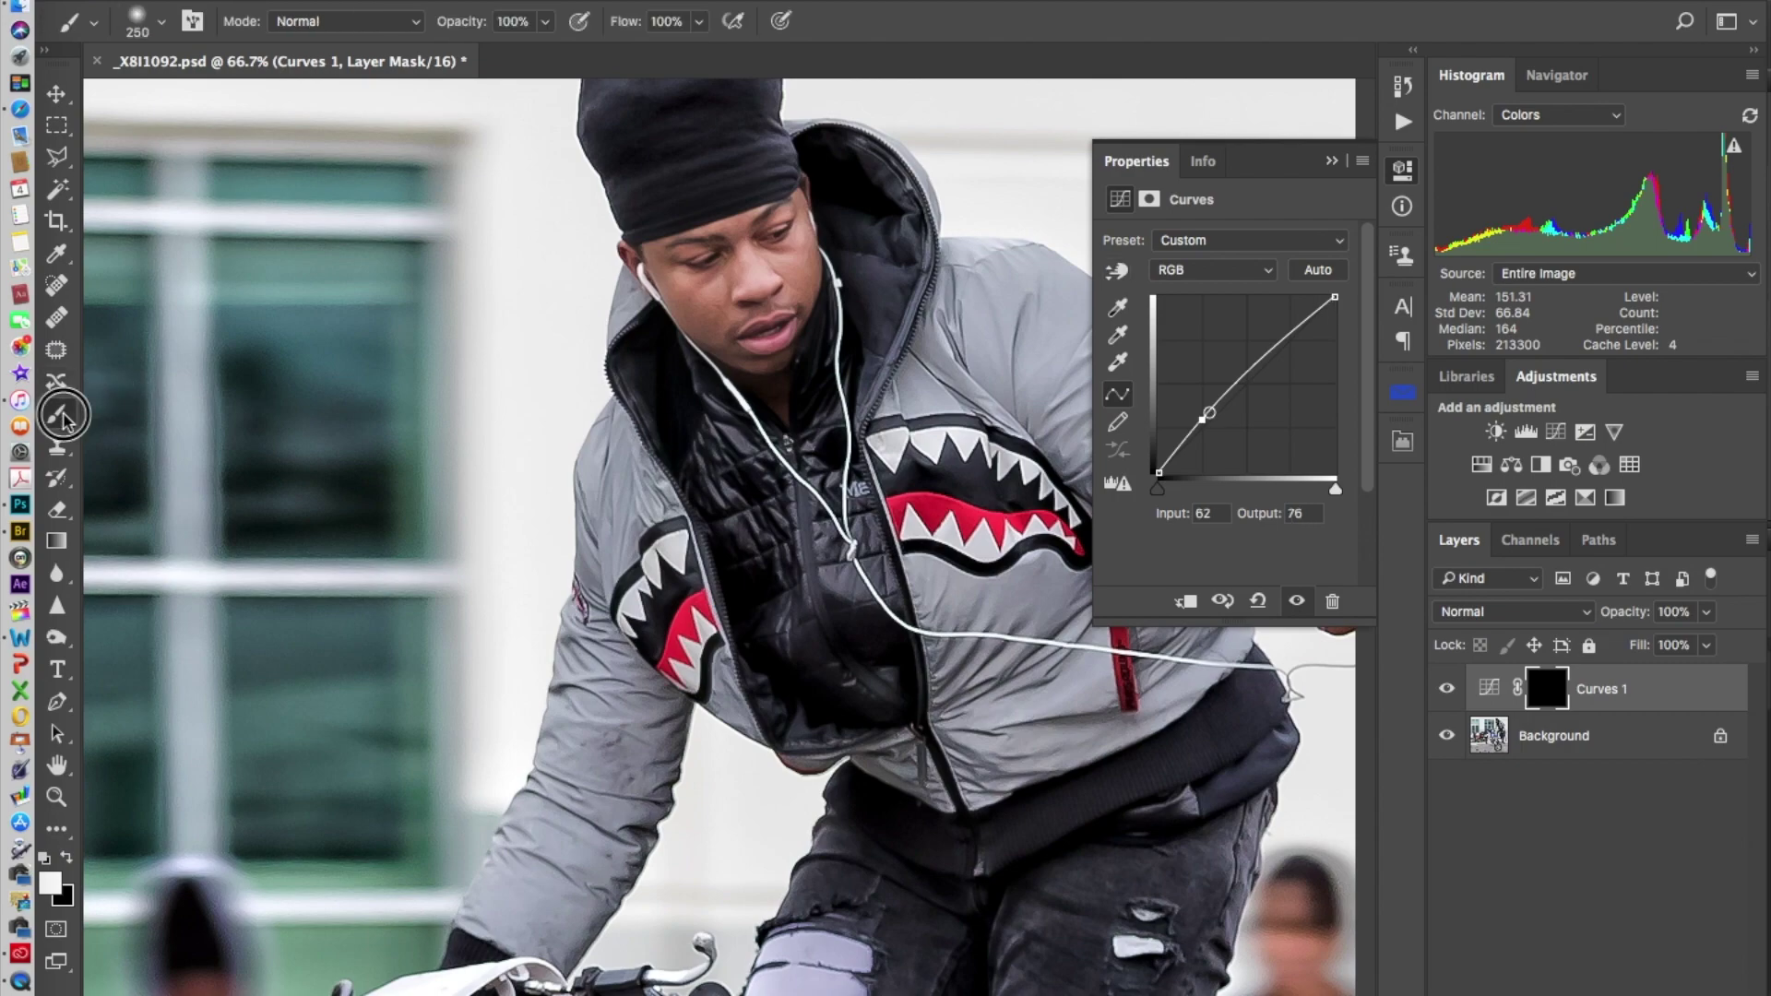
{"action": "key", "text": "bracketleft"}
{"action": "key", "text": "bracketleft"}
{"action": "key", "text": "bracketleft"}
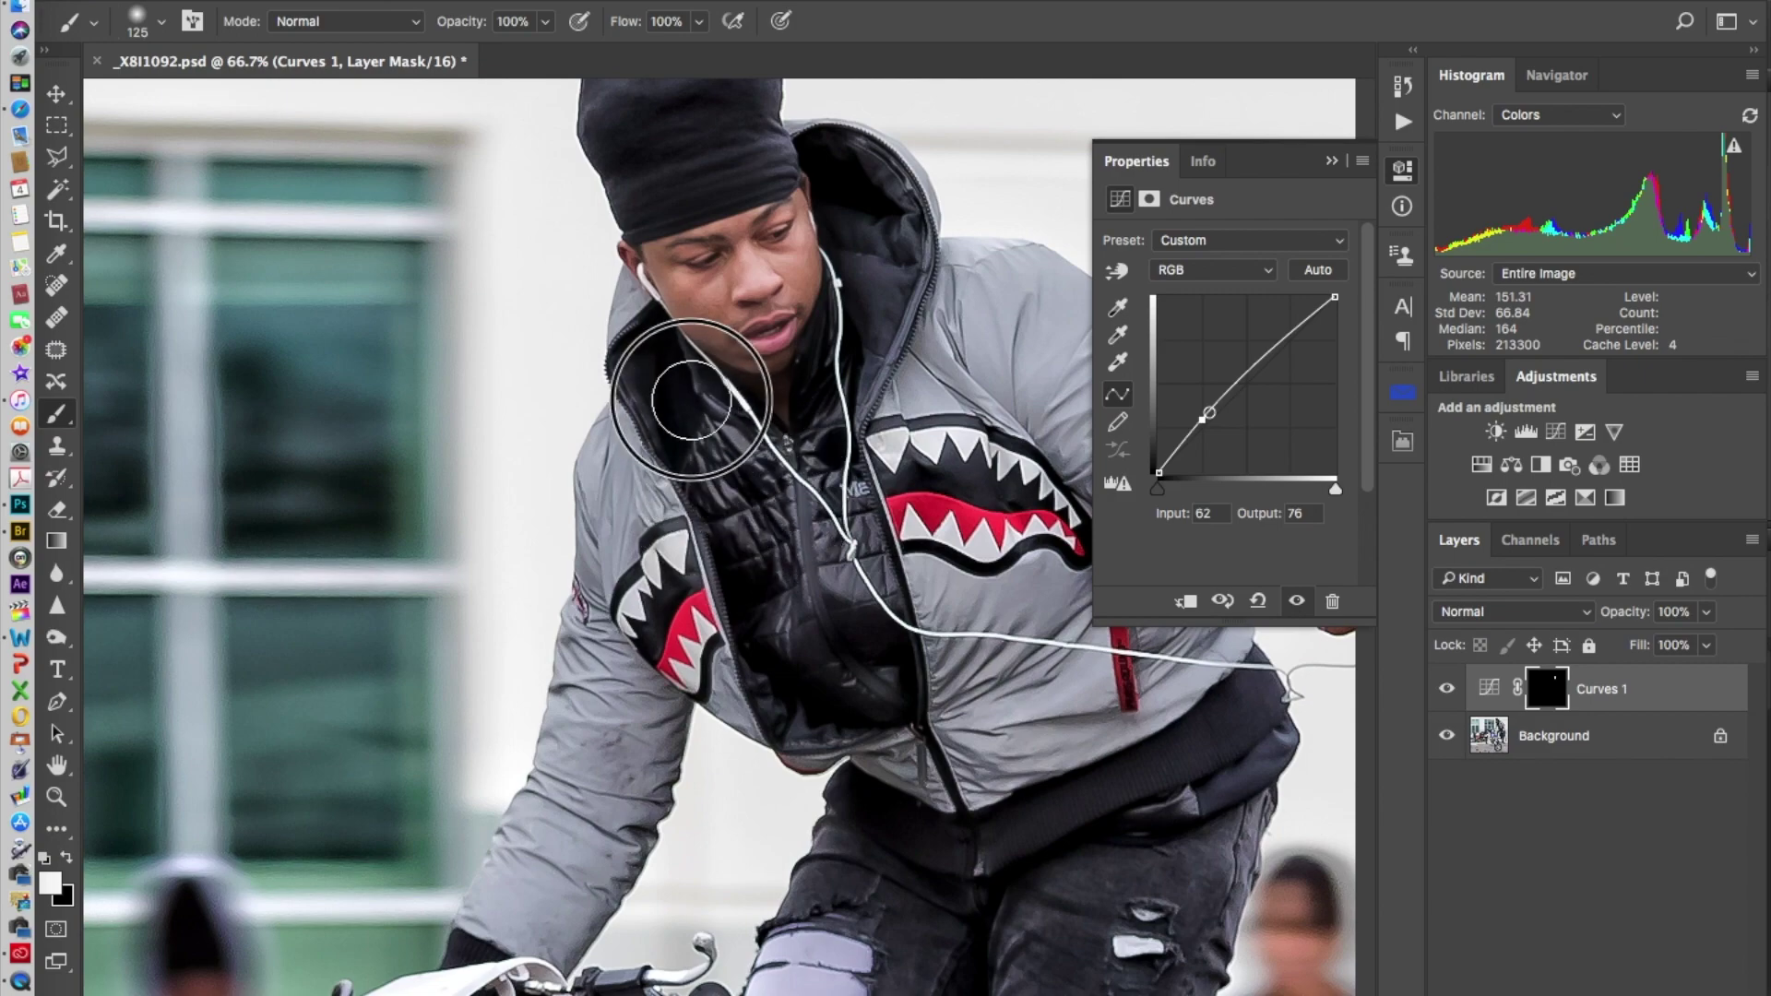
{"action": "mouse_move", "coordinate": [712, 479]}
{"action": "left_mouse_down"}
{"action": "mouse_move", "coordinate": [729, 558]}
{"action": "mouse_move", "coordinate": [791, 653]}
{"action": "mouse_move", "coordinate": [830, 692]}
{"action": "mouse_move", "coordinate": [857, 664]}
{"action": "left_mouse_up"}
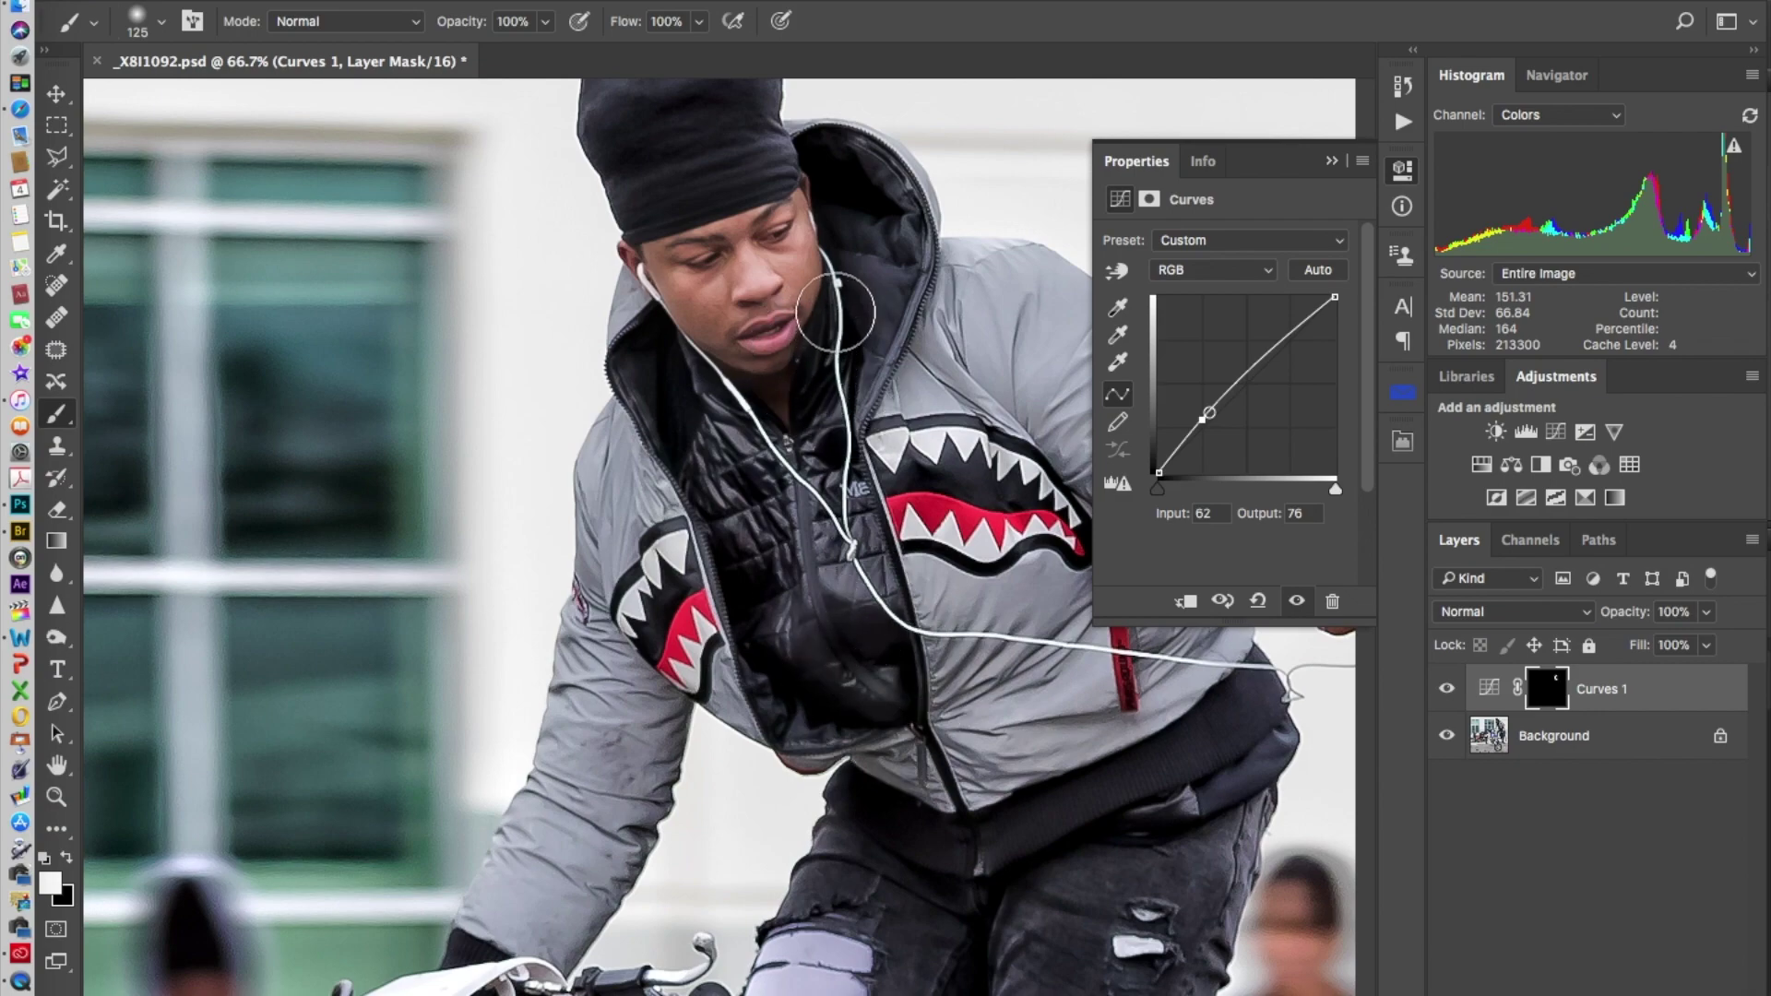
{"action": "mouse_move", "coordinate": [822, 198]}
{"action": "left_mouse_down"}
{"action": "mouse_move", "coordinate": [857, 294]}
{"action": "mouse_move", "coordinate": [880, 235]}
{"action": "mouse_move", "coordinate": [832, 180]}
{"action": "mouse_move", "coordinate": [855, 295]}
{"action": "left_mouse_up"}
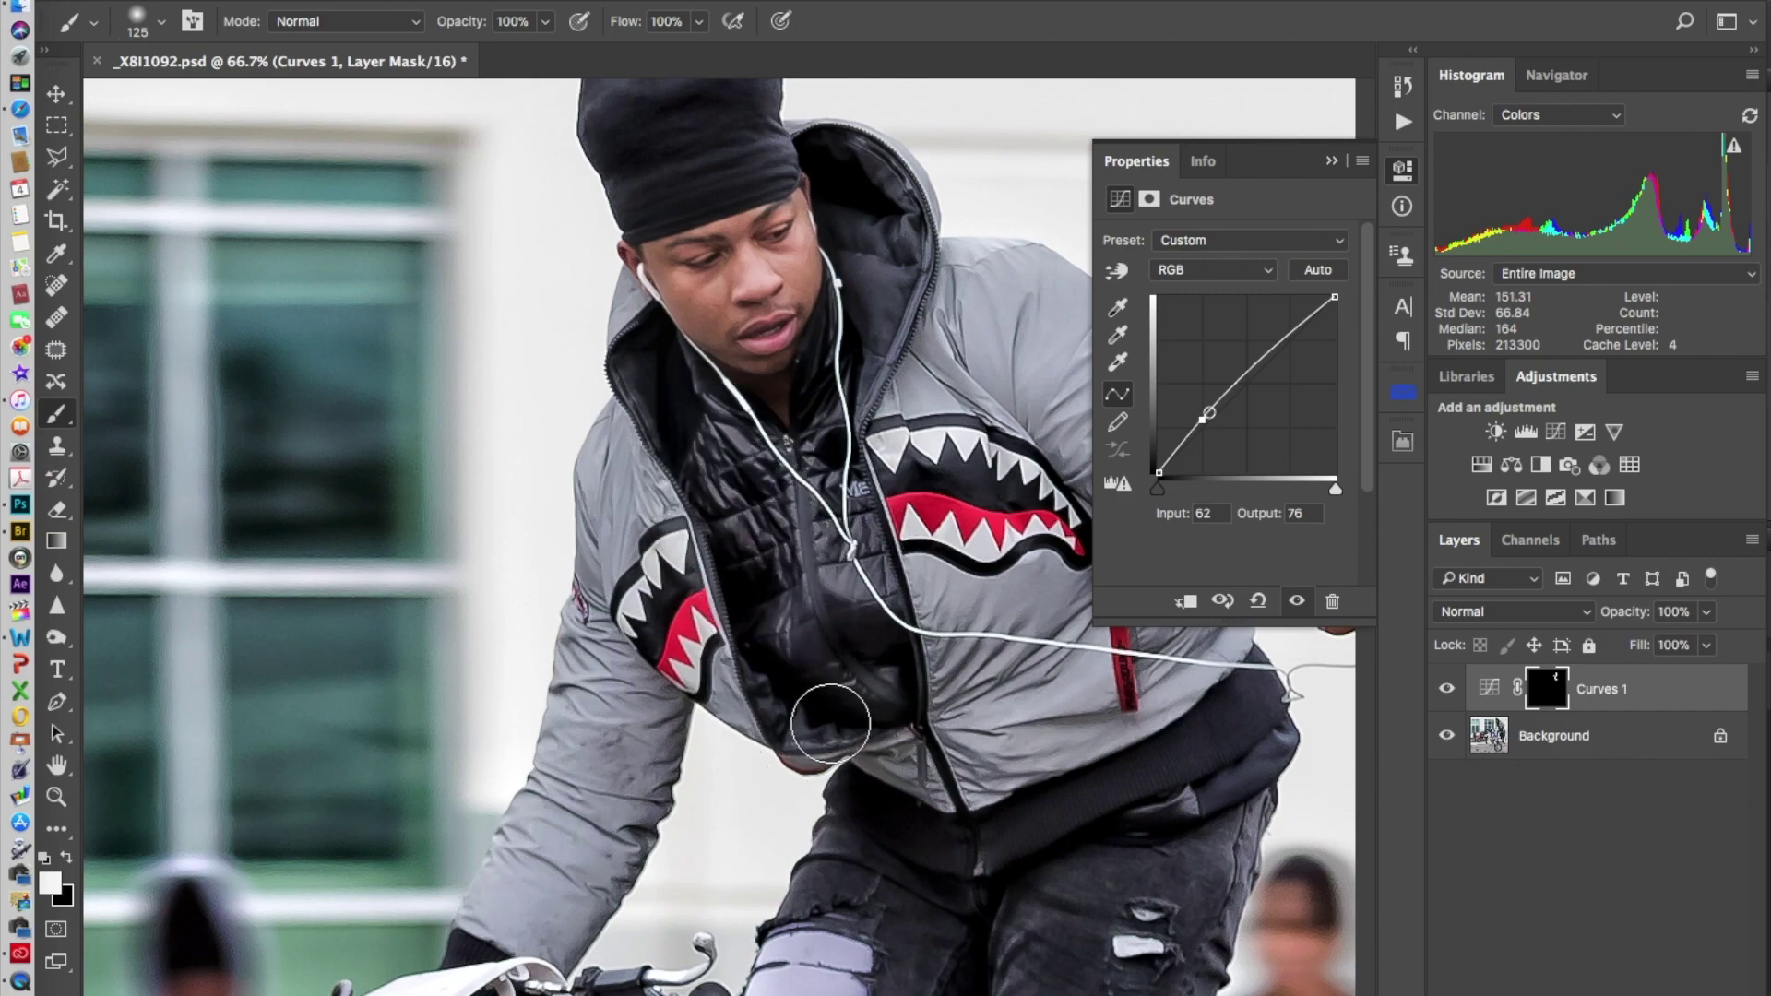
{"action": "mouse_move", "coordinate": [913, 802]}
{"action": "left_mouse_down"}
{"action": "mouse_move", "coordinate": [910, 841]}
{"action": "mouse_move", "coordinate": [949, 849]}
{"action": "mouse_move", "coordinate": [1059, 783]}
{"action": "mouse_move", "coordinate": [1245, 737]}
{"action": "mouse_move", "coordinate": [1248, 703]}
{"action": "mouse_move", "coordinate": [1153, 779]}
{"action": "left_mouse_up"}
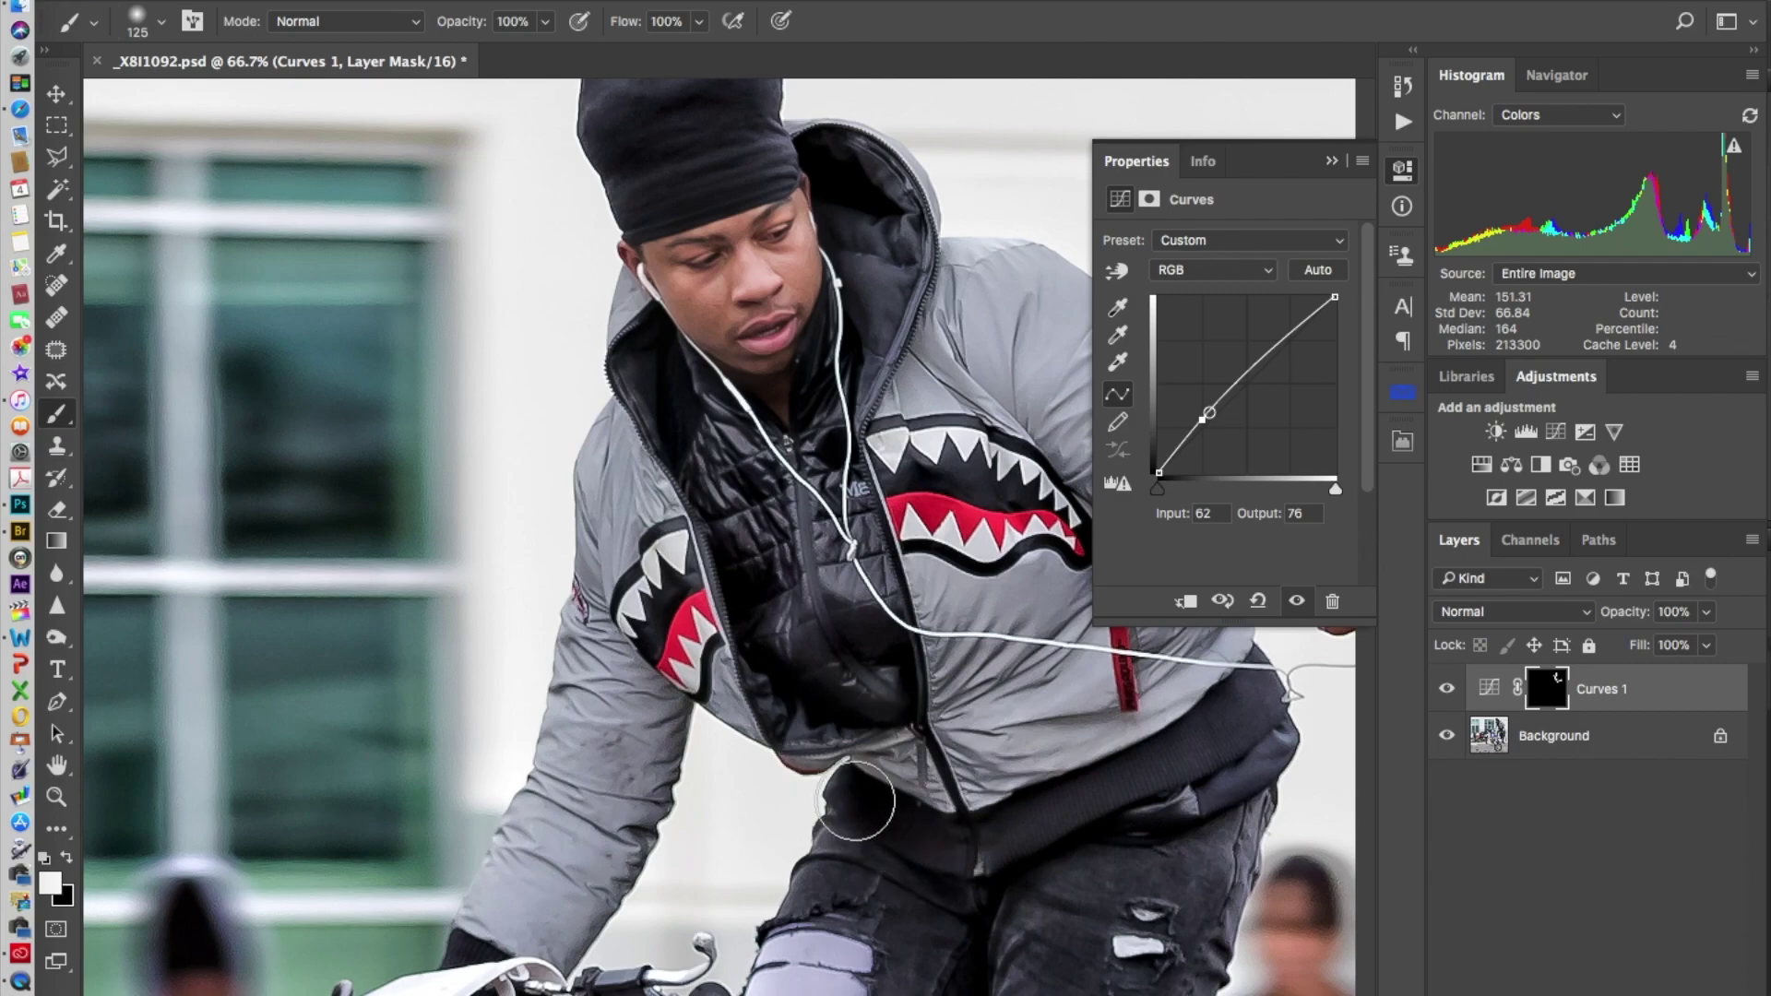
Touch up the Curves mask with white over the hood edge and black quilted vest, and review the rider's clothing
{"action": "scroll", "coordinate": [867, 835], "scroll_direction": "down", "scroll_amount": 4}
{"action": "scroll", "coordinate": [867, 839], "scroll_direction": "down", "scroll_amount": 6}
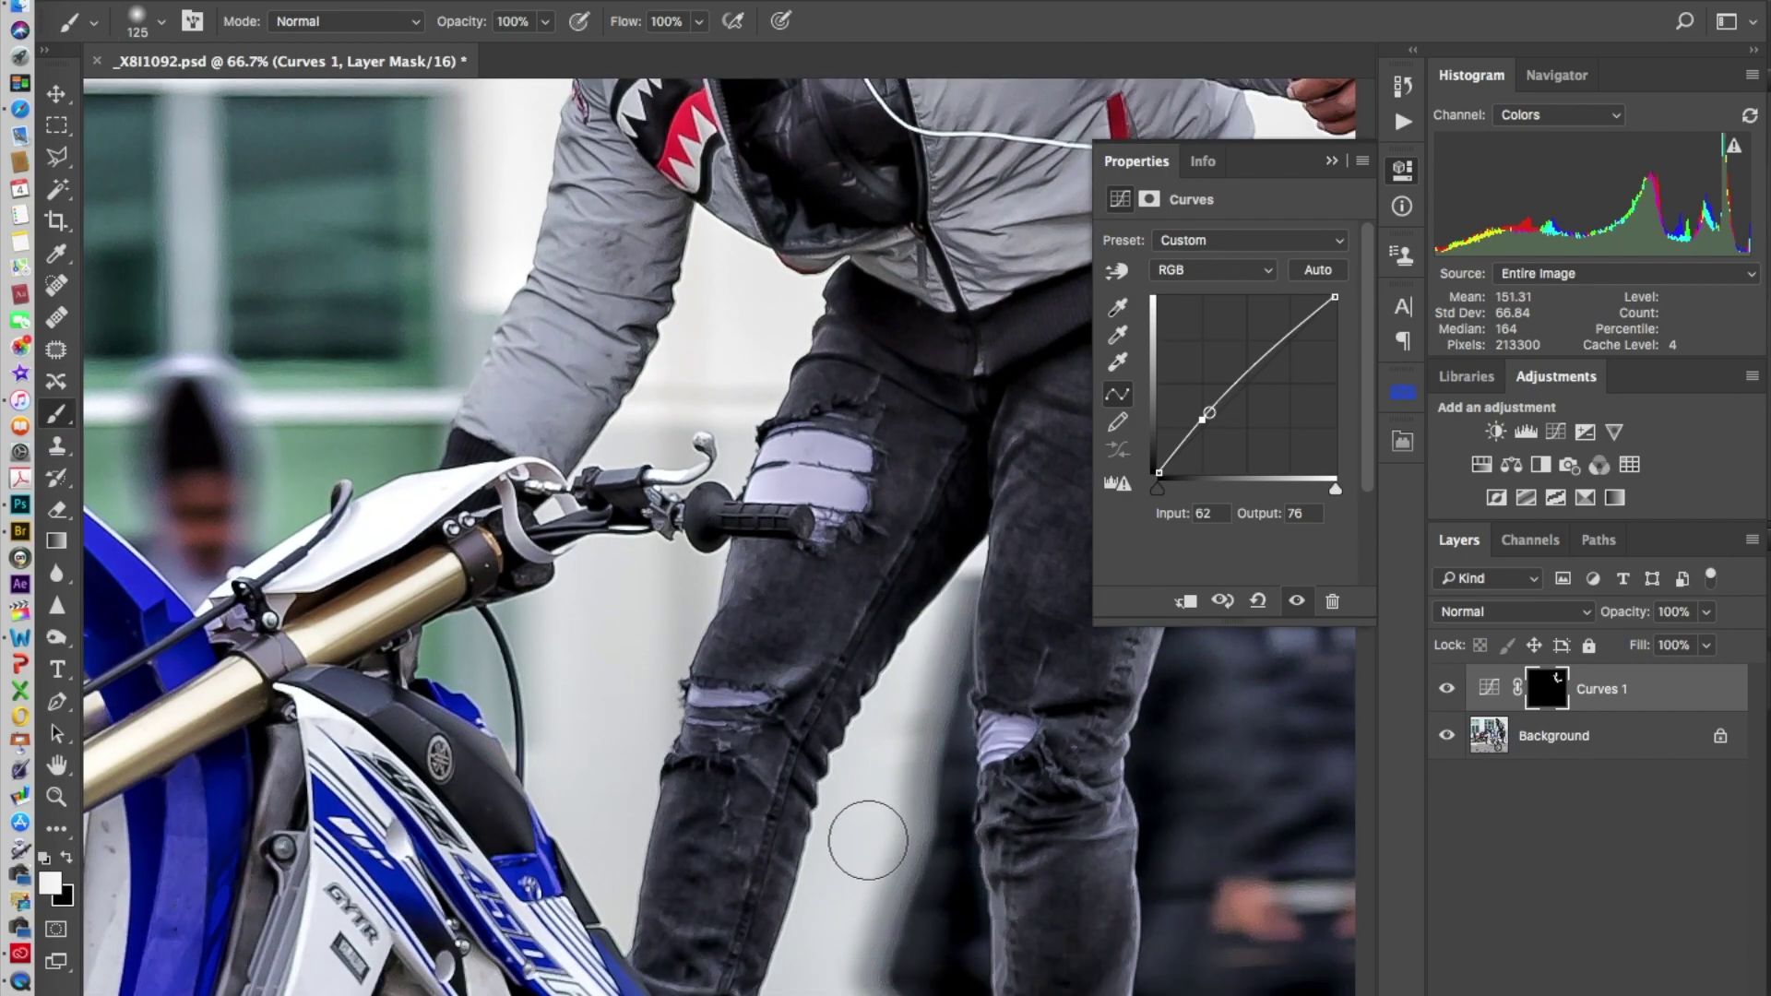
{"action": "scroll", "coordinate": [760, 816], "scroll_direction": "up", "scroll_amount": 9}
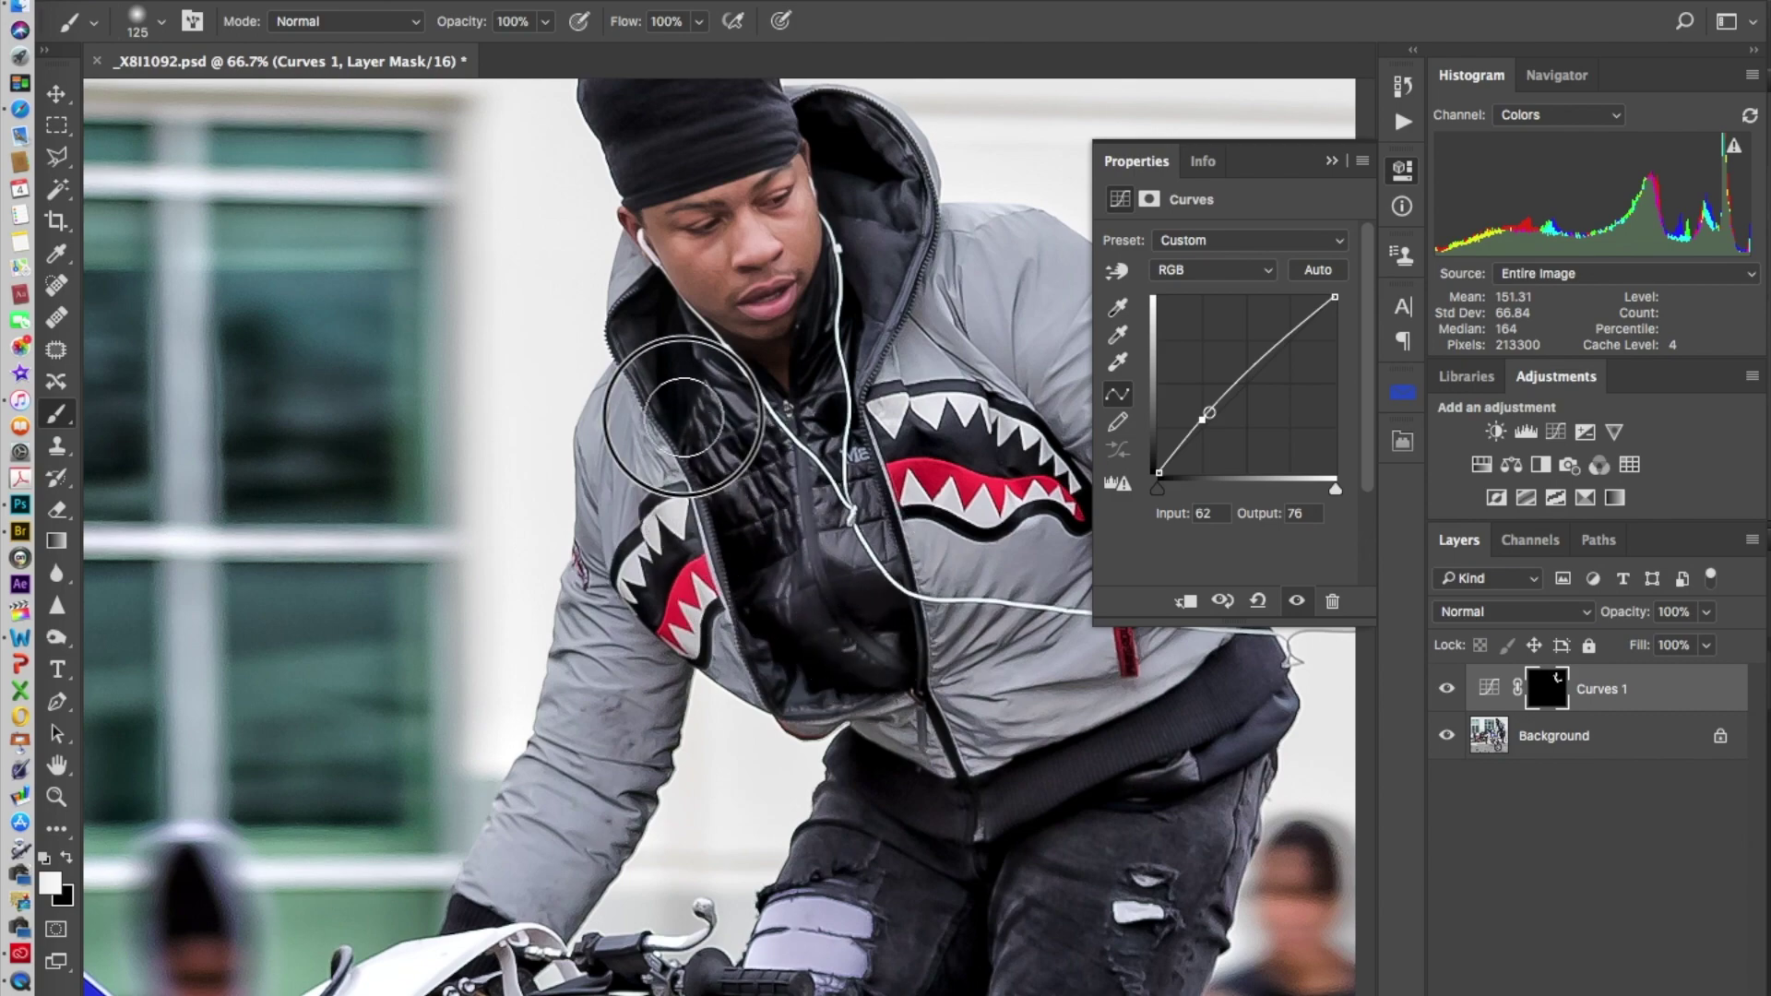
{"action": "mouse_move", "coordinate": [643, 315]}
{"action": "left_mouse_down"}
{"action": "mouse_move", "coordinate": [784, 369]}
{"action": "mouse_move", "coordinate": [801, 525]}
{"action": "left_mouse_up"}
{"action": "scroll", "coordinate": [787, 547], "scroll_direction": "up", "scroll_amount": 2}
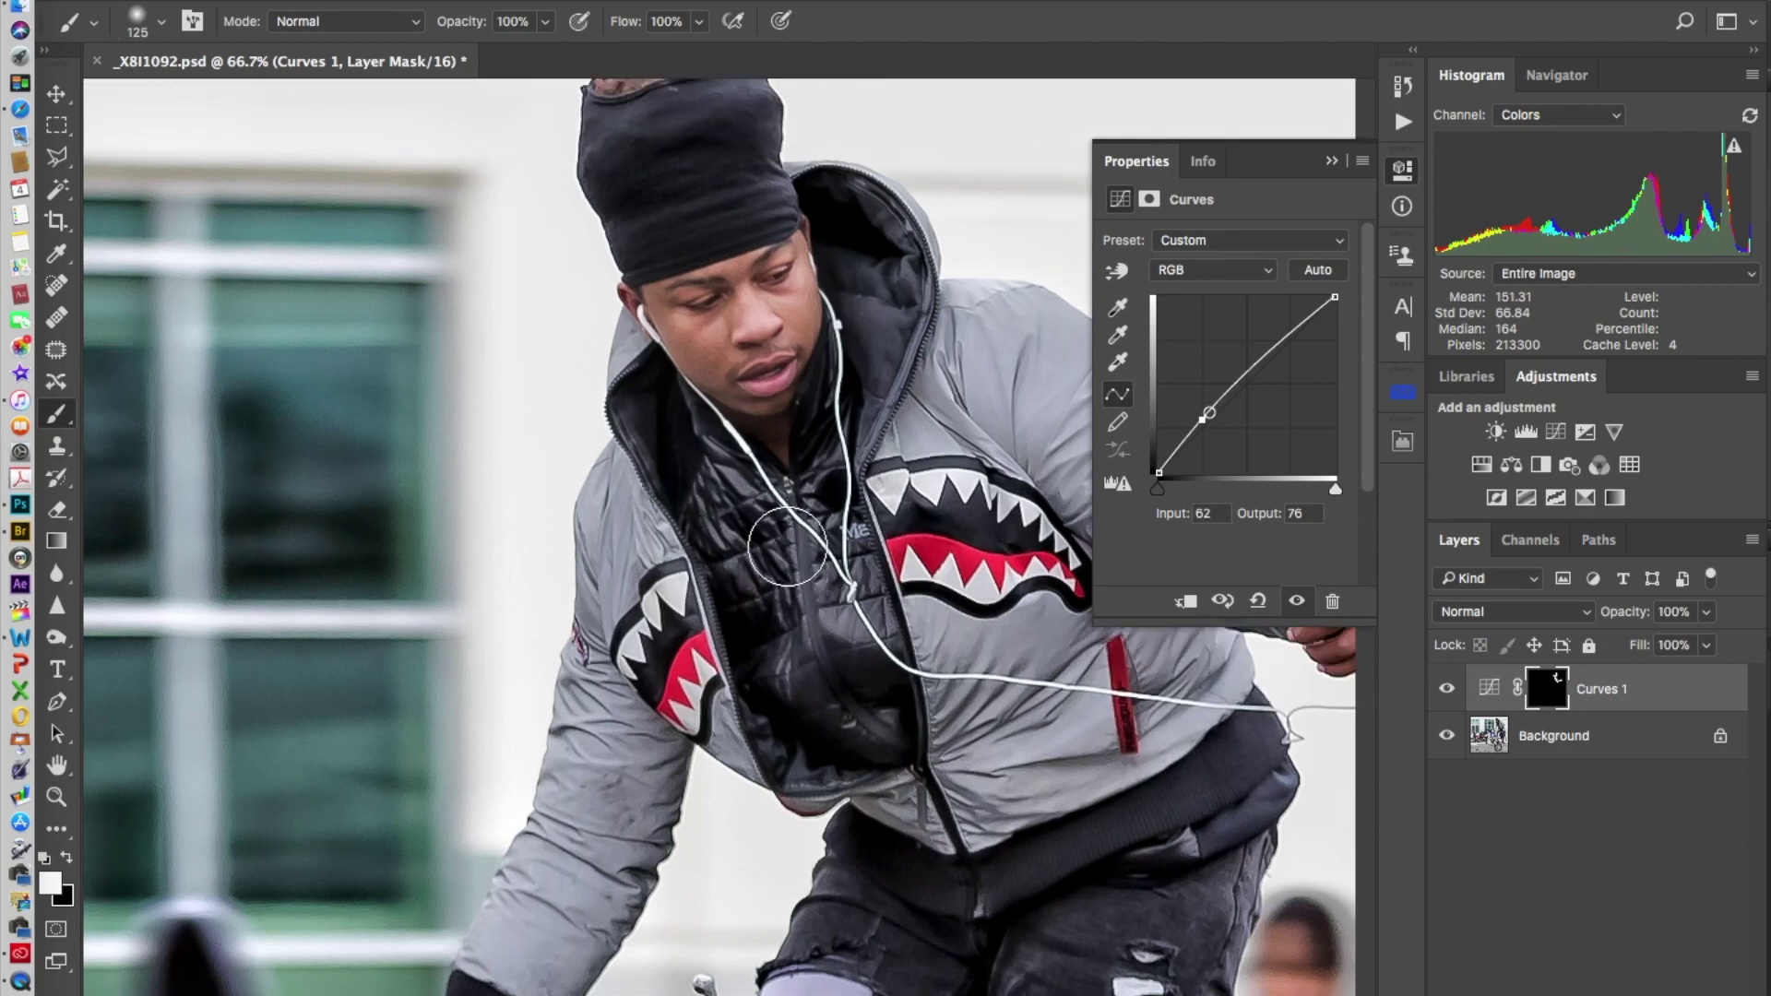
{"action": "scroll", "coordinate": [786, 544], "scroll_direction": "up", "scroll_amount": 10}
{"action": "scroll", "coordinate": [786, 544], "scroll_direction": "down", "scroll_amount": 12}
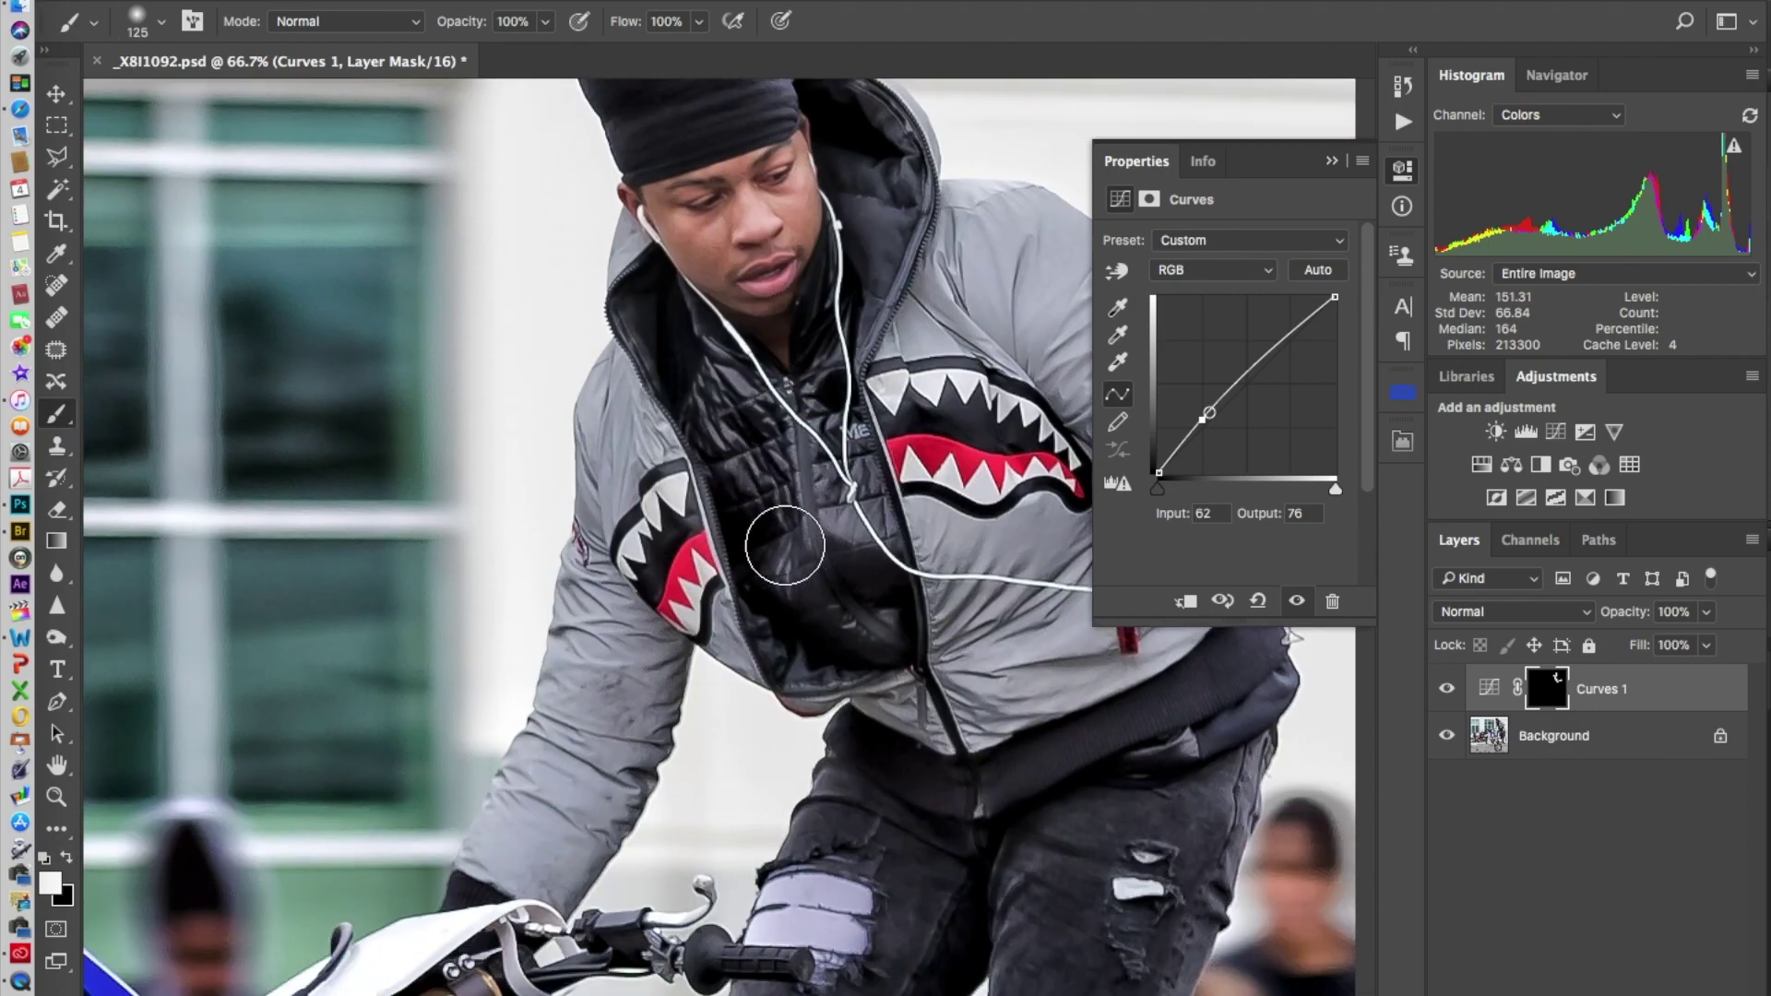
{"action": "scroll", "coordinate": [785, 545], "scroll_direction": "up", "scroll_amount": 1}
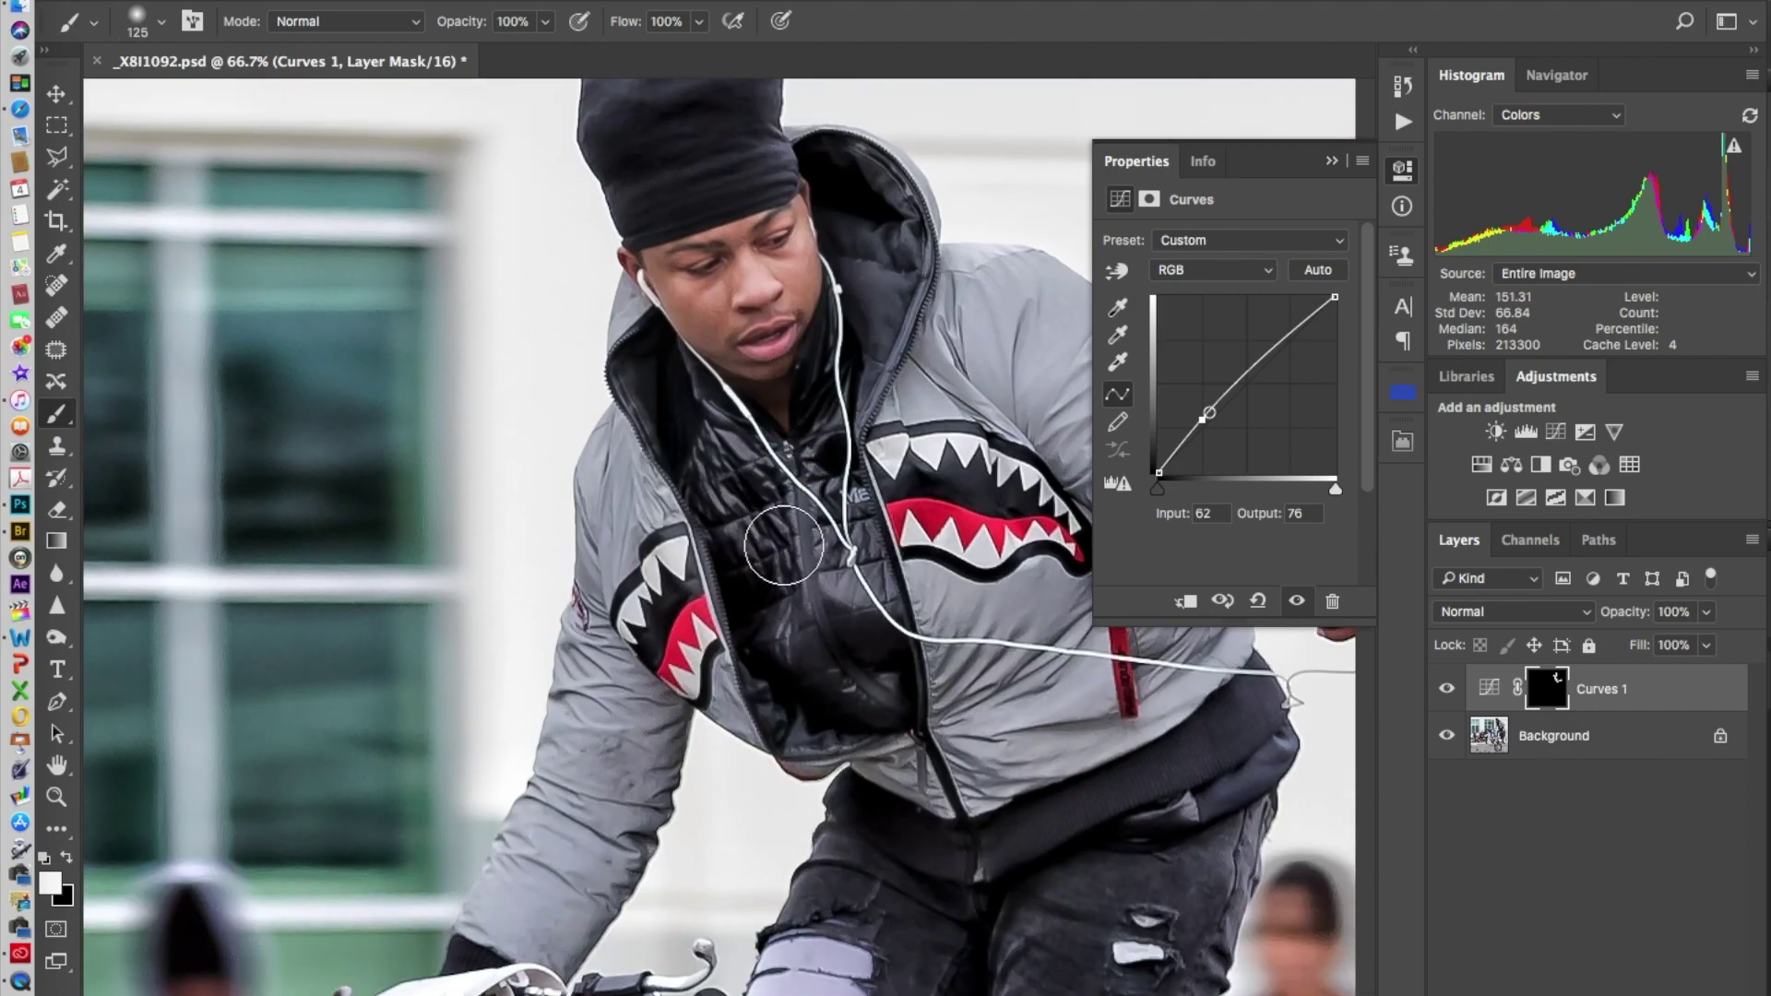
Fit the whole photo on screen and flatten the clothing's Curves layer into the background
{"action": "key", "text": "super+0"}
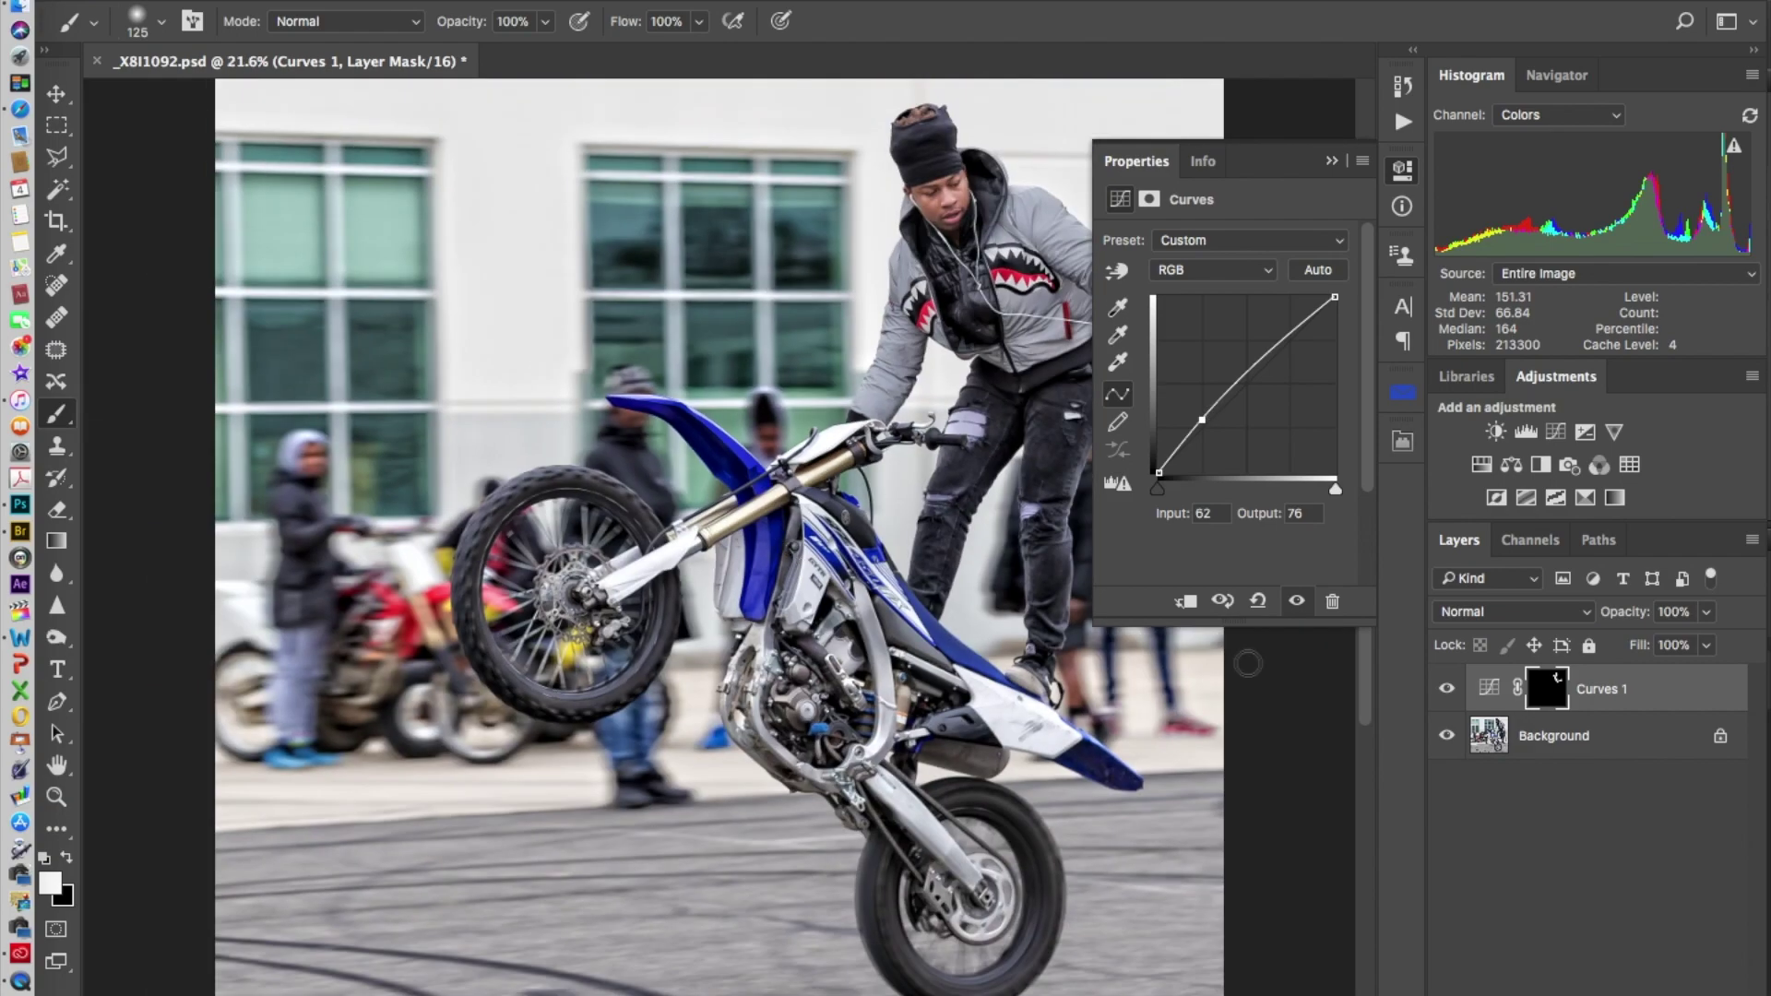
{"action": "left_click", "coordinate": [1751, 542]}
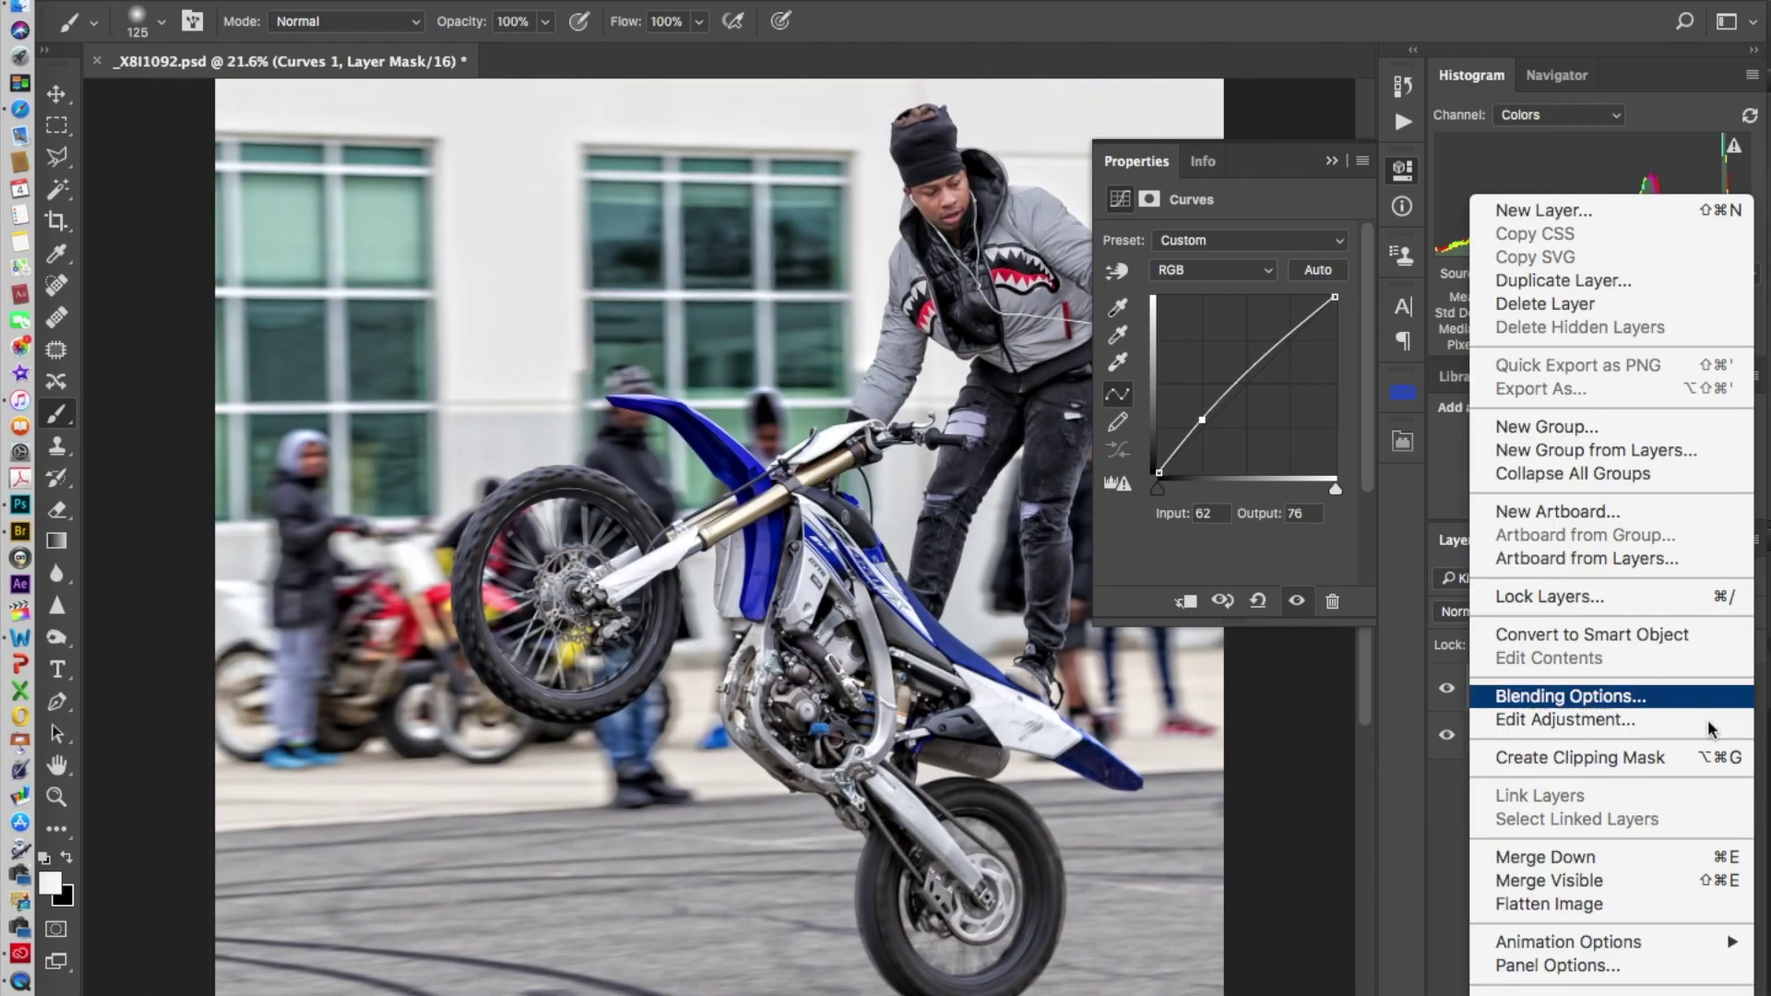
{"action": "left_click", "coordinate": [1614, 903]}
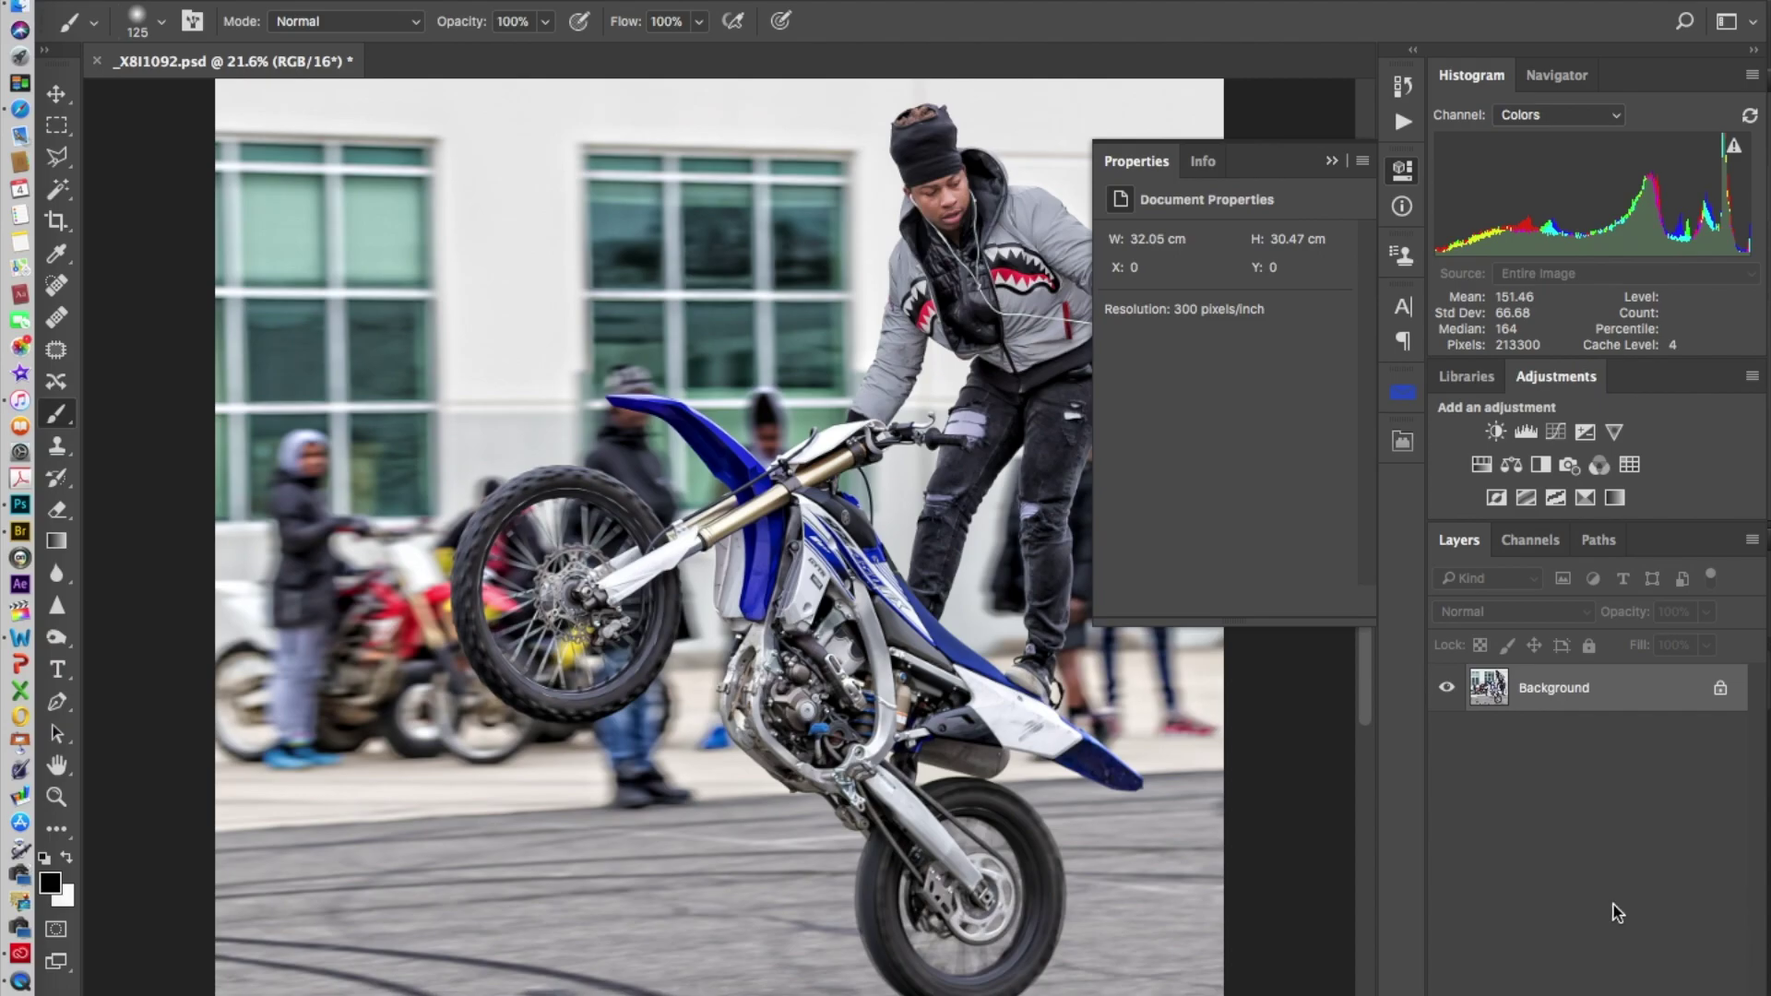